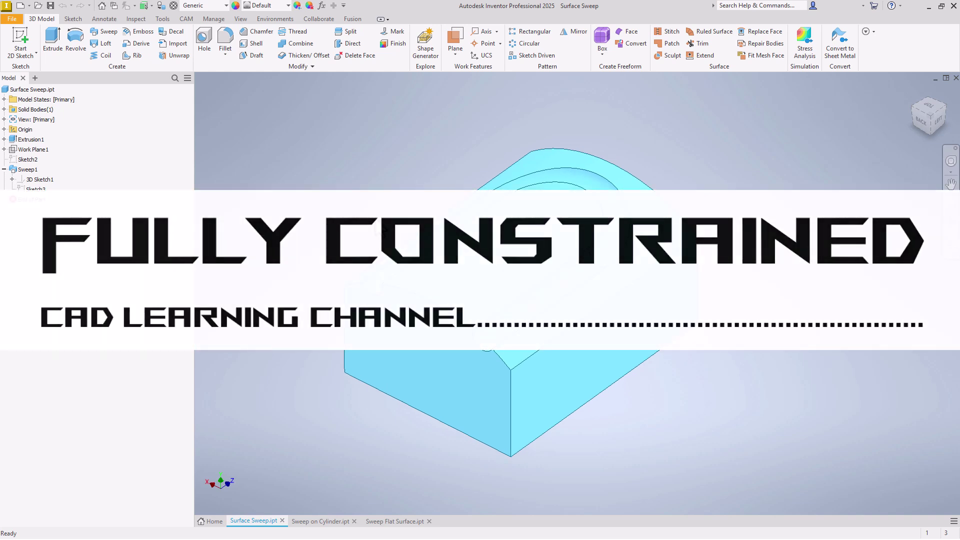
Look over the Surface Sweep, Sweep on Cylinder and Sweep Flat Surface example parts in turn.
{"action": "middle_click_drag", "start_coordinate": [378, 175], "coordinate": [445, 220], "text": "shift"}
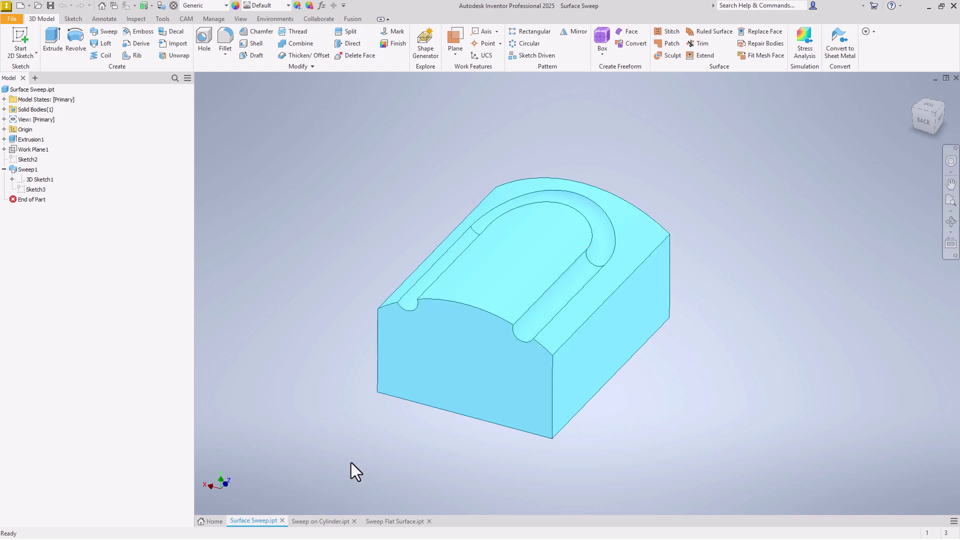
{"action": "left_click", "coordinate": [318, 522]}
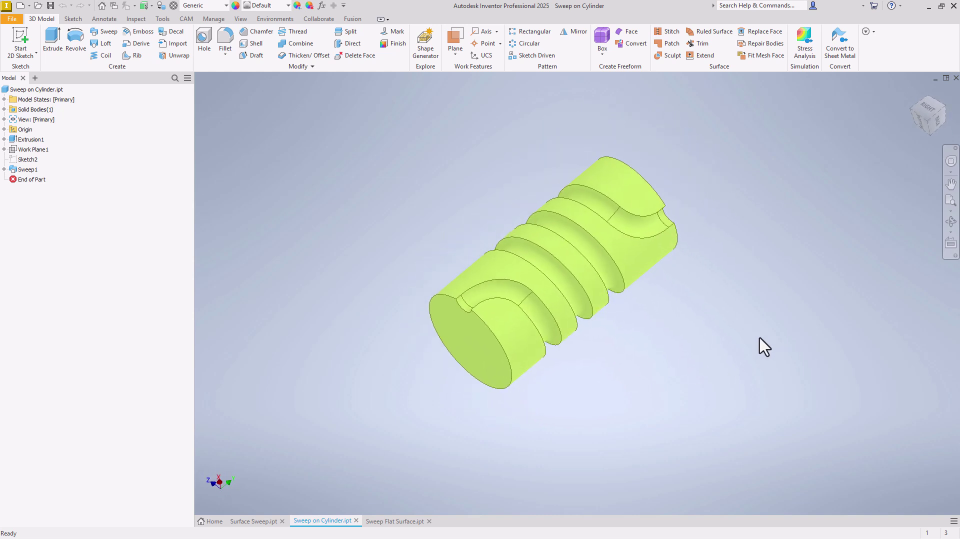
{"action": "left_click", "coordinate": [392, 521]}
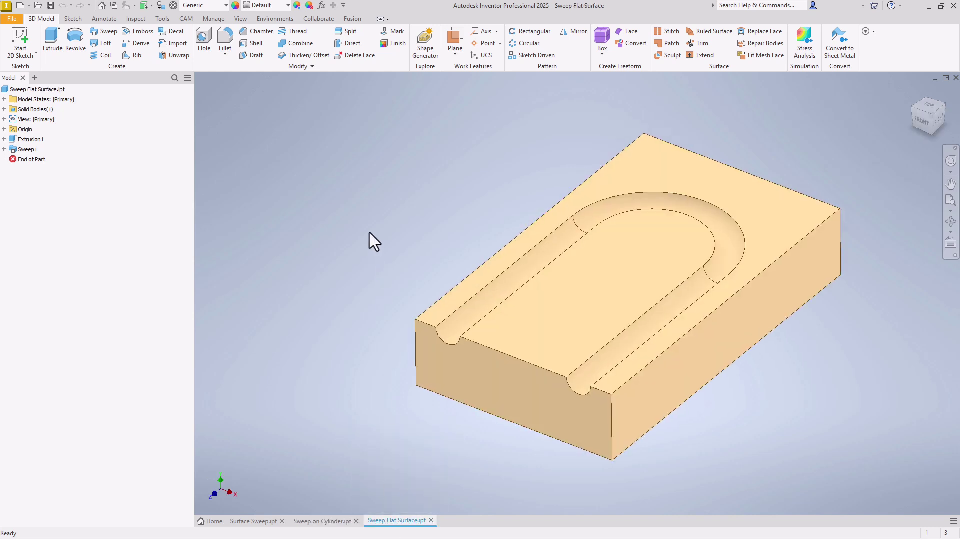
Inspect the base extrusion and the sweep's path and profile sketches in the Sweep Flat Surface part.
{"action": "double_click", "coordinate": [13, 140]}
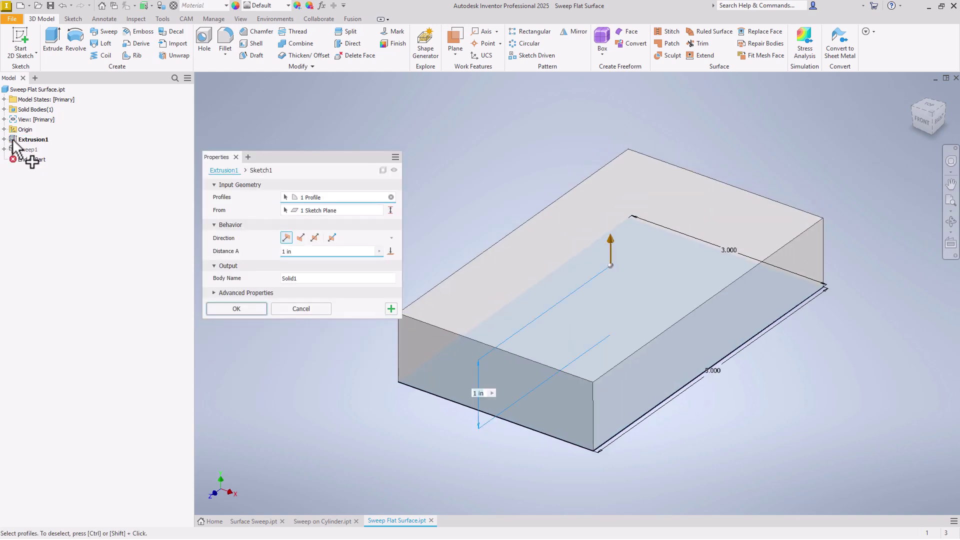
{"action": "left_click", "coordinate": [247, 310]}
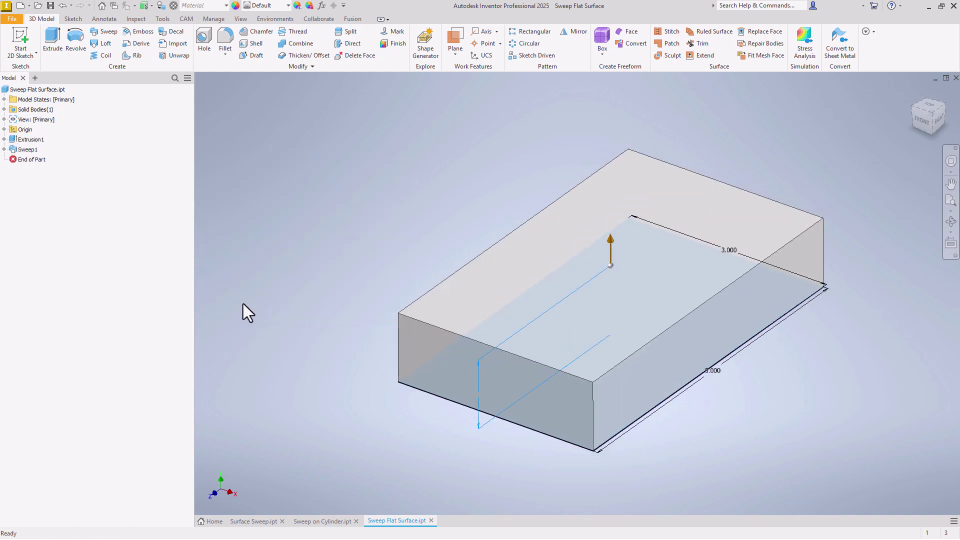
{"action": "left_click", "coordinate": [4, 150]}
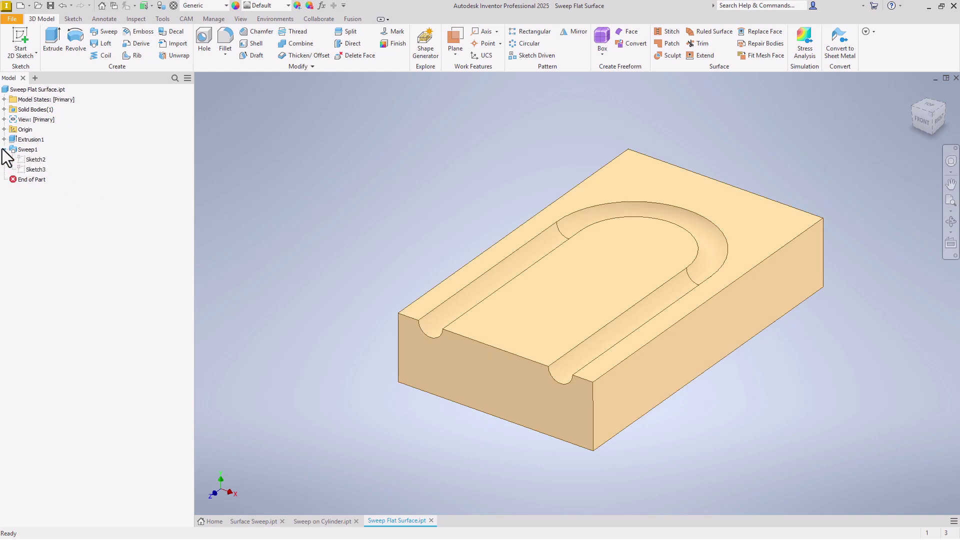
{"action": "double_click", "coordinate": [25, 160]}
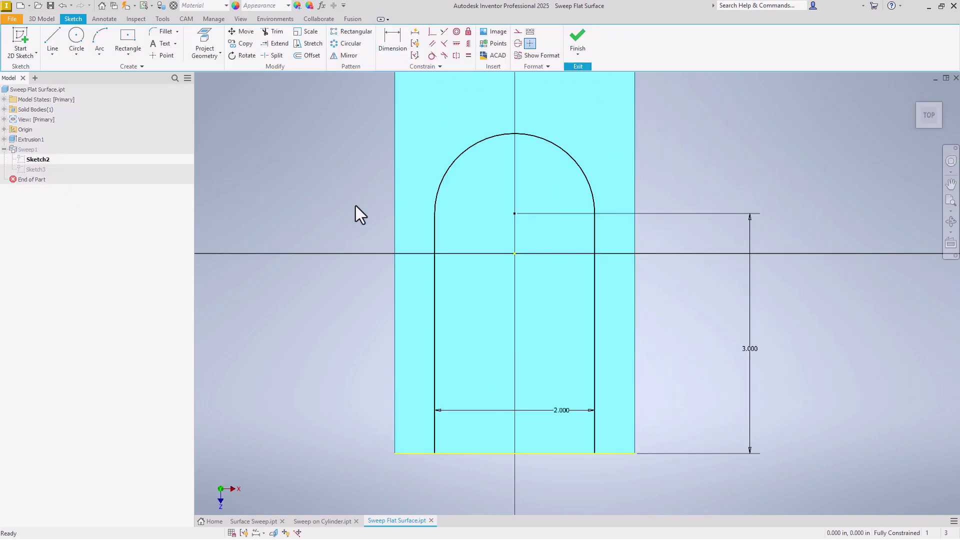
{"action": "left_click", "coordinate": [581, 36]}
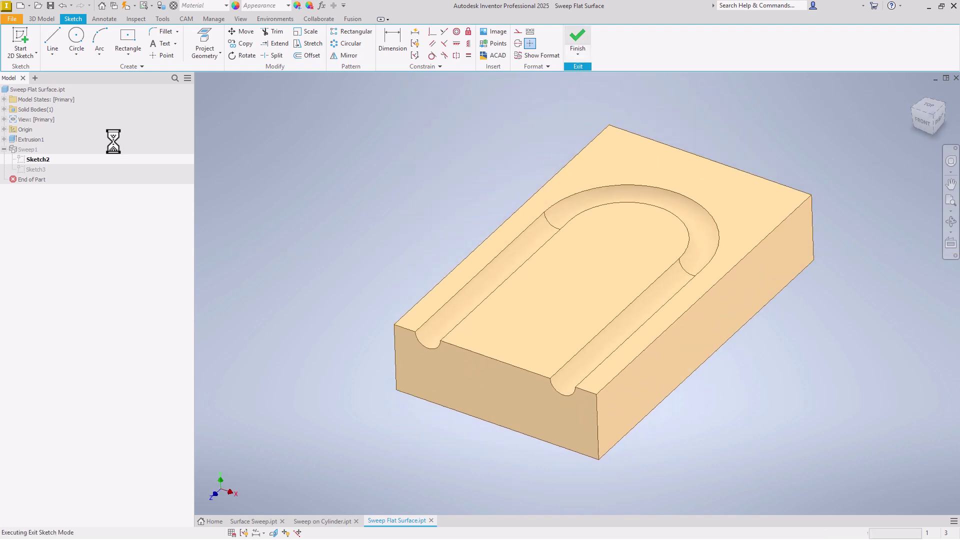
{"action": "left_click", "coordinate": [25, 169]}
{"action": "double_click", "coordinate": [24, 170]}
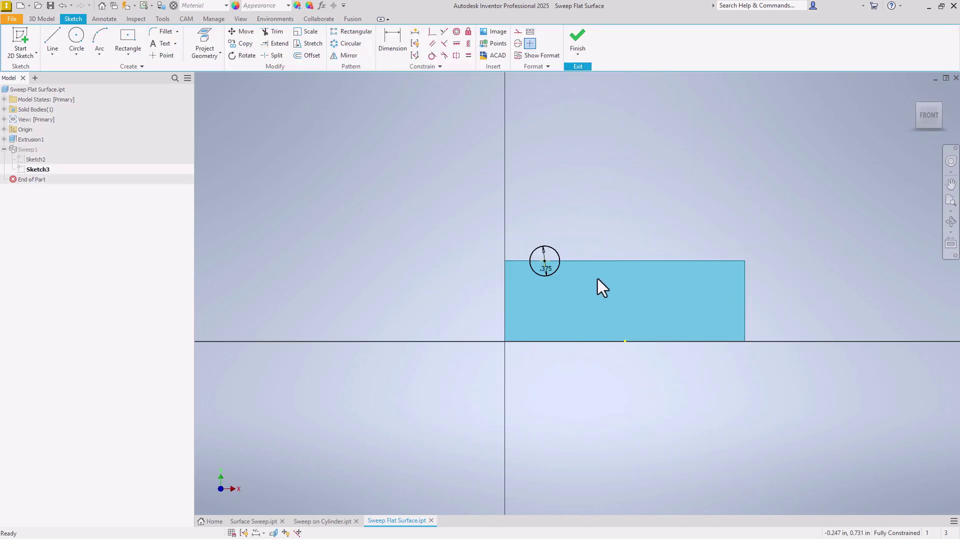
{"action": "left_click", "coordinate": [577, 36]}
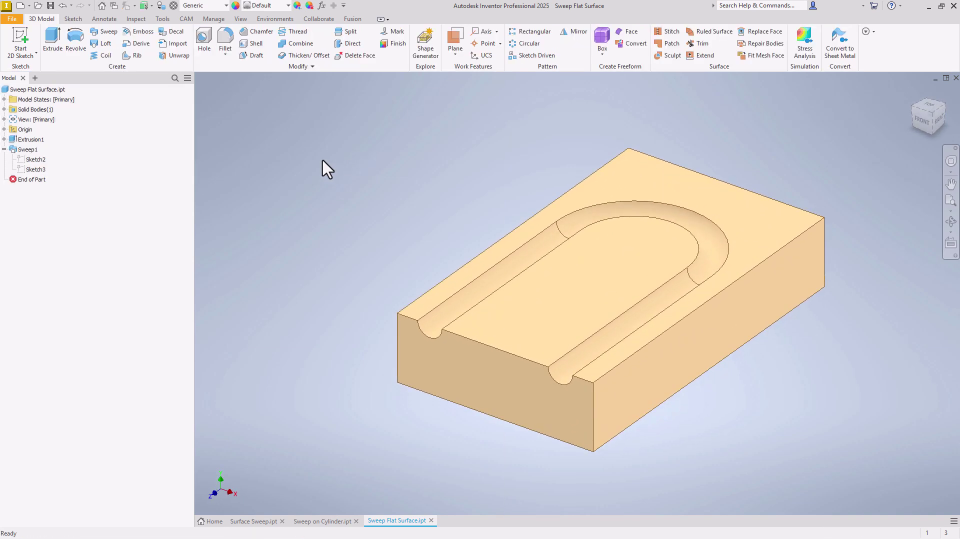
Review the profile, path and cut settings of the sweep feature in the flat-surface part.
{"action": "double_click", "coordinate": [13, 151]}
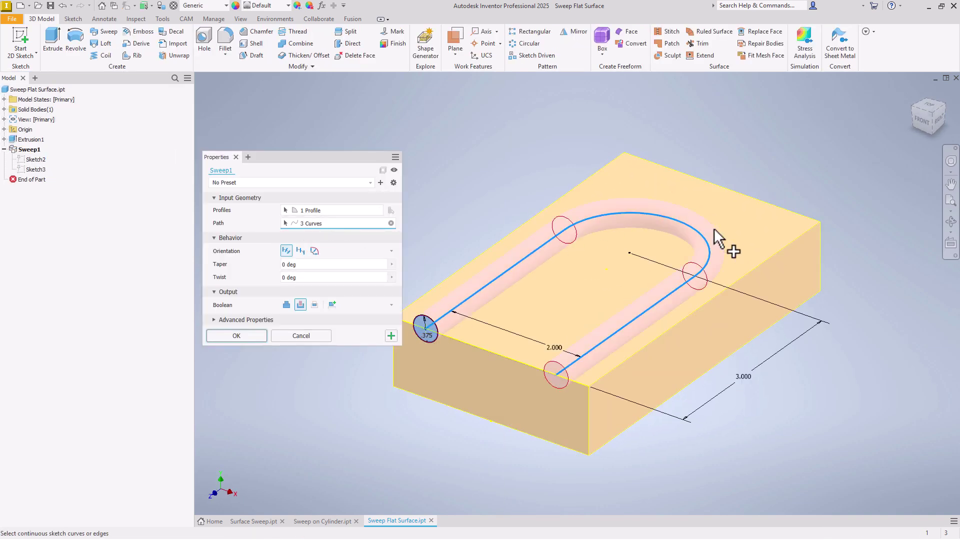
{"action": "key", "text": "F6"}
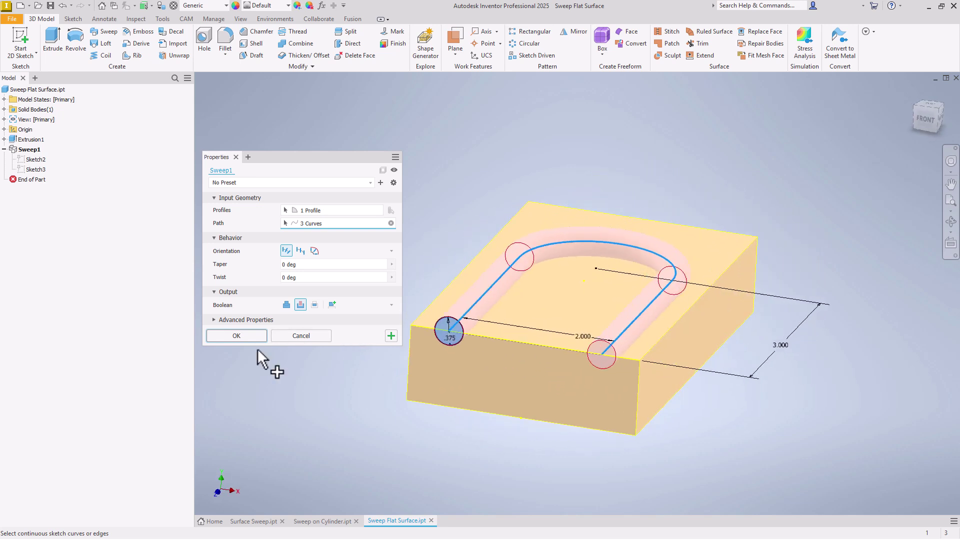
{"action": "left_click", "coordinate": [237, 336]}
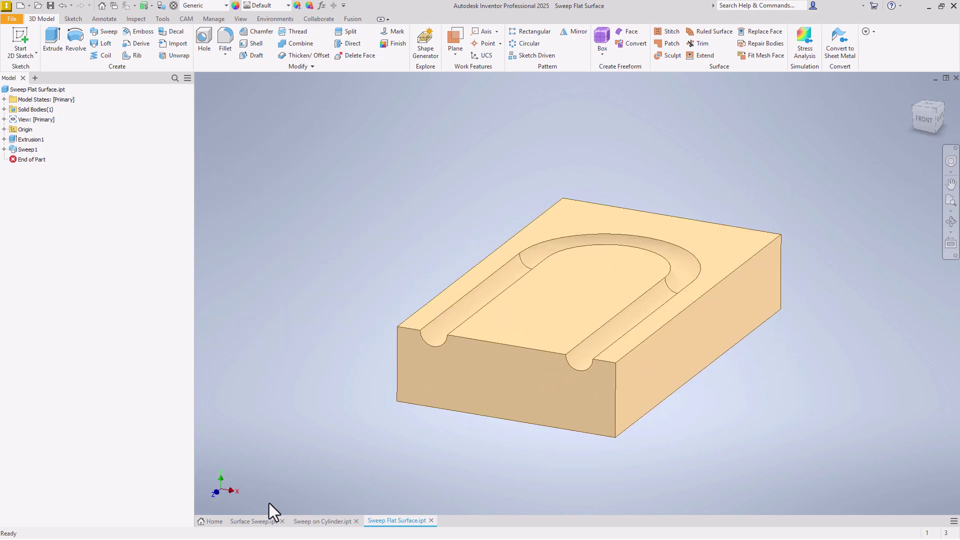
Return to the Surface Sweep part and examine the groove on its curved top face.
{"action": "left_click", "coordinate": [253, 521]}
{"action": "key", "text": "F6"}
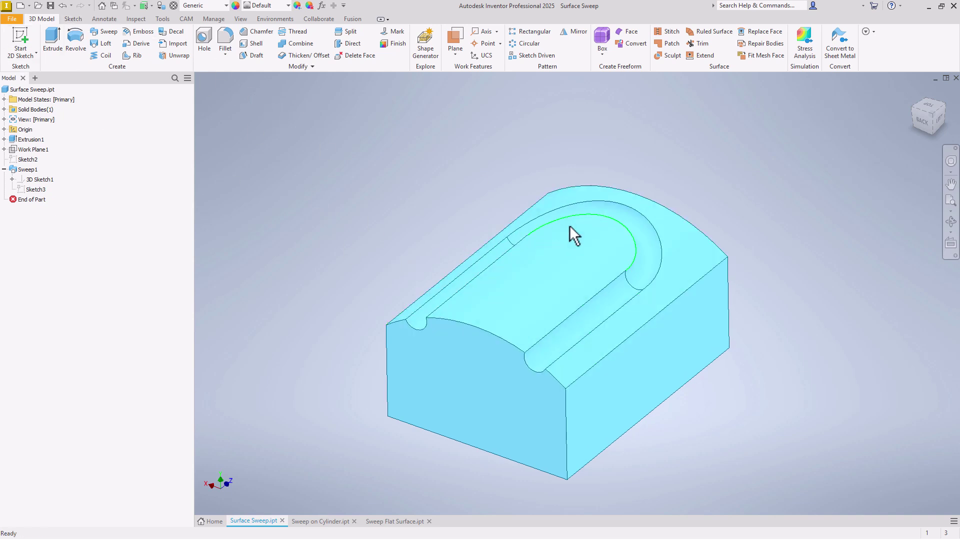
{"action": "middle_click_drag", "start_coordinate": [339, 189], "coordinate": [340, 185]}
Create a new part from the Standard.ipt template and start a 2D sketch on the front (XY) plane.
{"action": "left_click", "coordinate": [12, 20]}
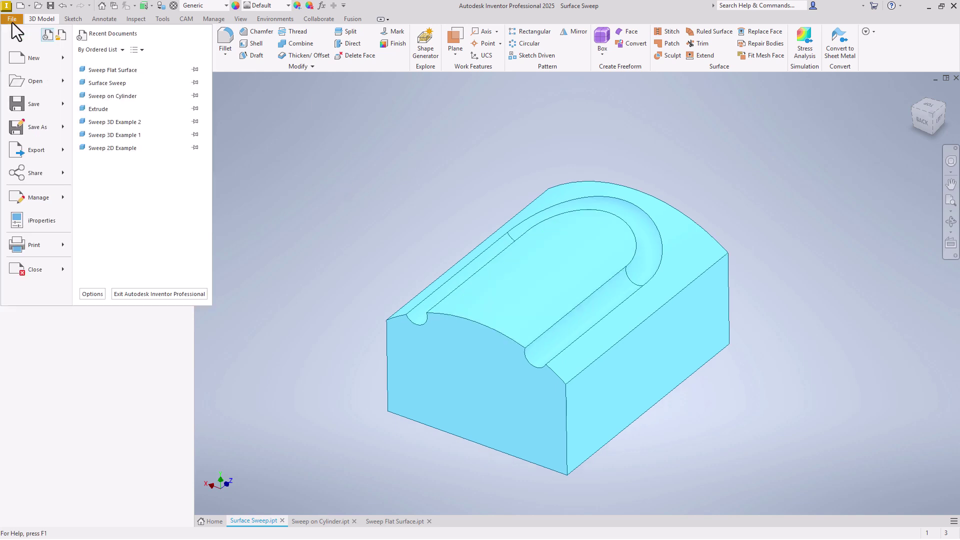
{"action": "left_click", "coordinate": [27, 58]}
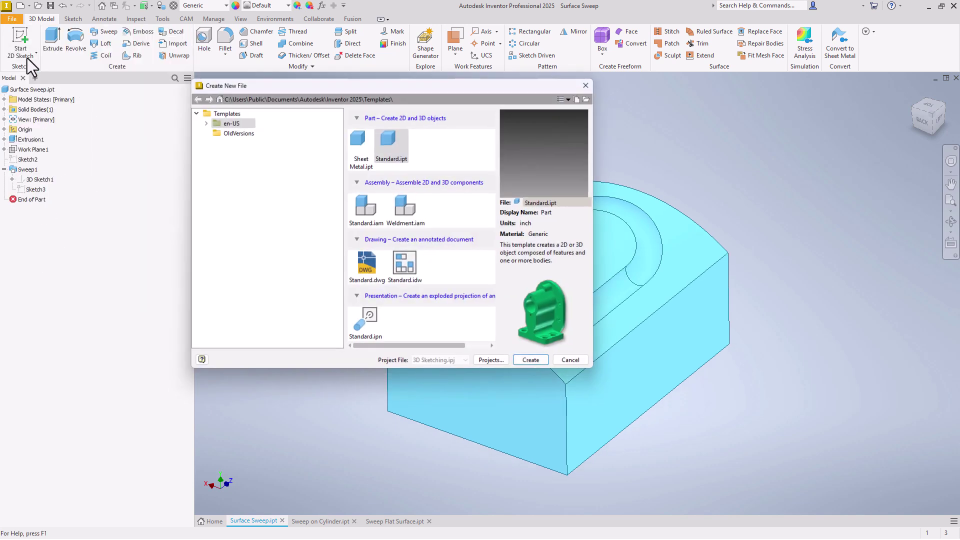
{"action": "double_click", "coordinate": [394, 133]}
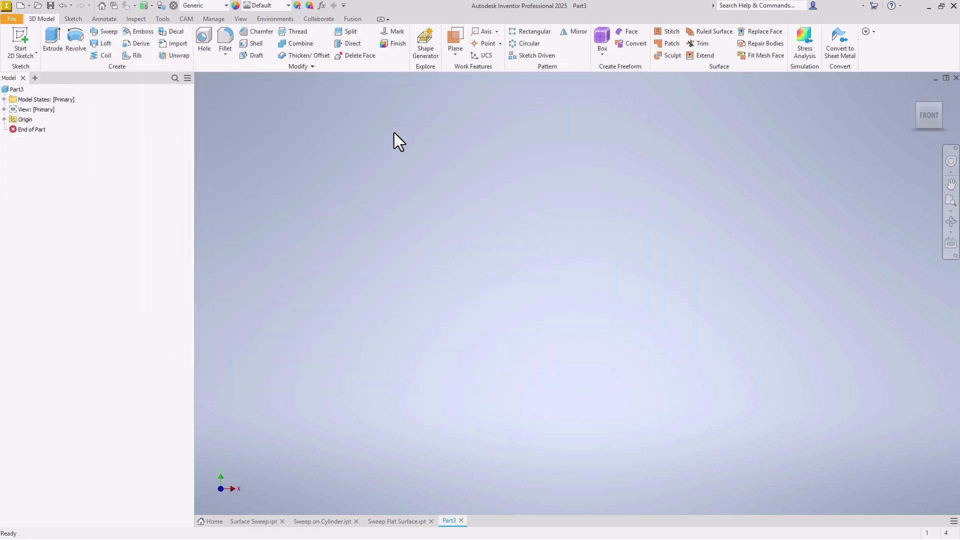
{"action": "left_click", "coordinate": [20, 37]}
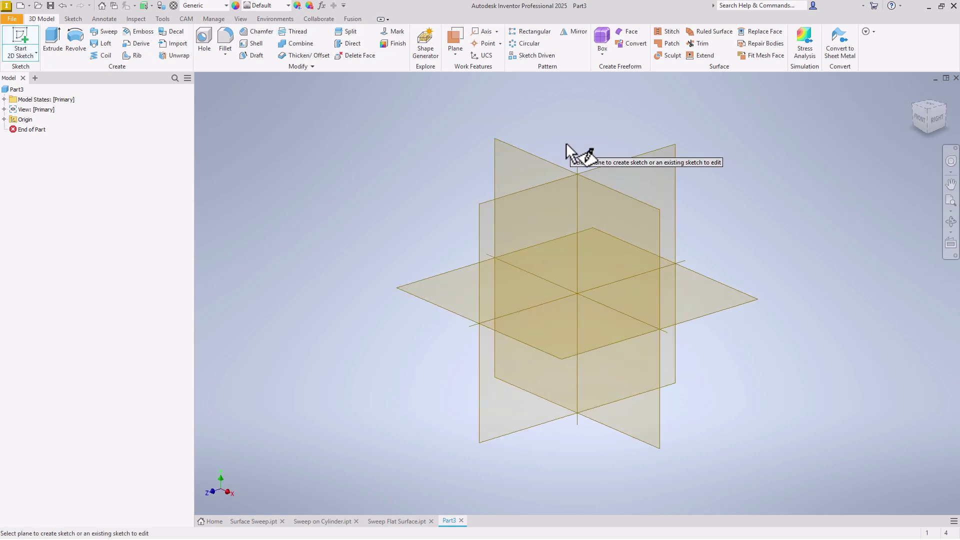
{"action": "left_click", "coordinate": [548, 163]}
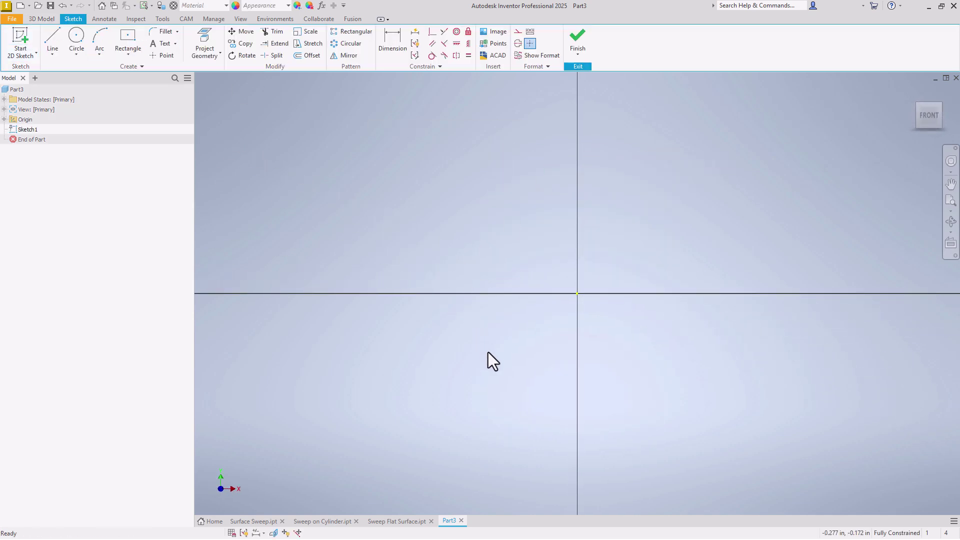
Draw a two-point center rectangle at the origin, 3 in wide and 2 in high.
{"action": "middle_click_drag", "start_coordinate": [488, 353], "coordinate": [452, 377]}
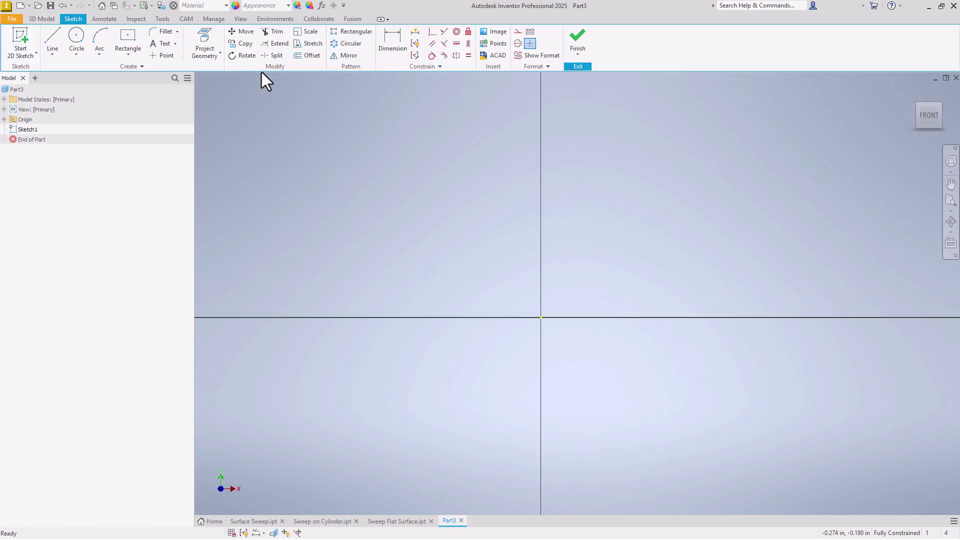
{"action": "left_click", "coordinate": [128, 36]}
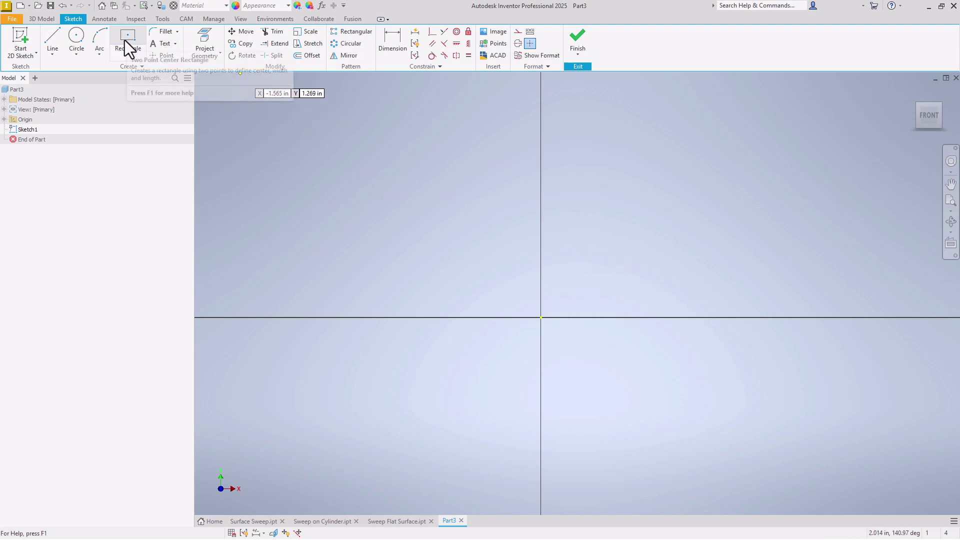
{"action": "left_click", "coordinate": [130, 50]}
{"action": "left_click", "coordinate": [149, 110]}
{"action": "left_click", "coordinate": [540, 317]}
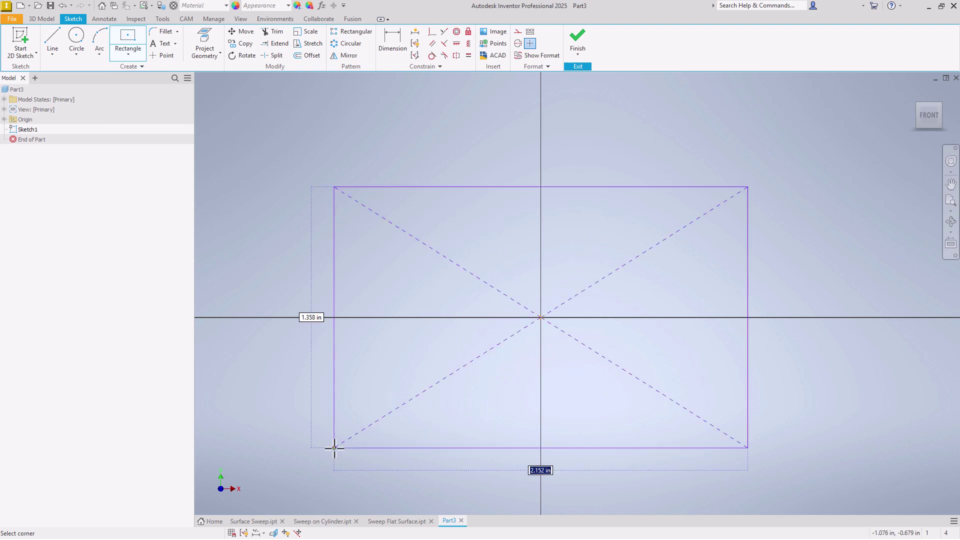
{"action": "type", "text": "3"}
{"action": "key", "text": "Tab"}
{"action": "type", "text": "2"}
{"action": "key", "text": "Return"}
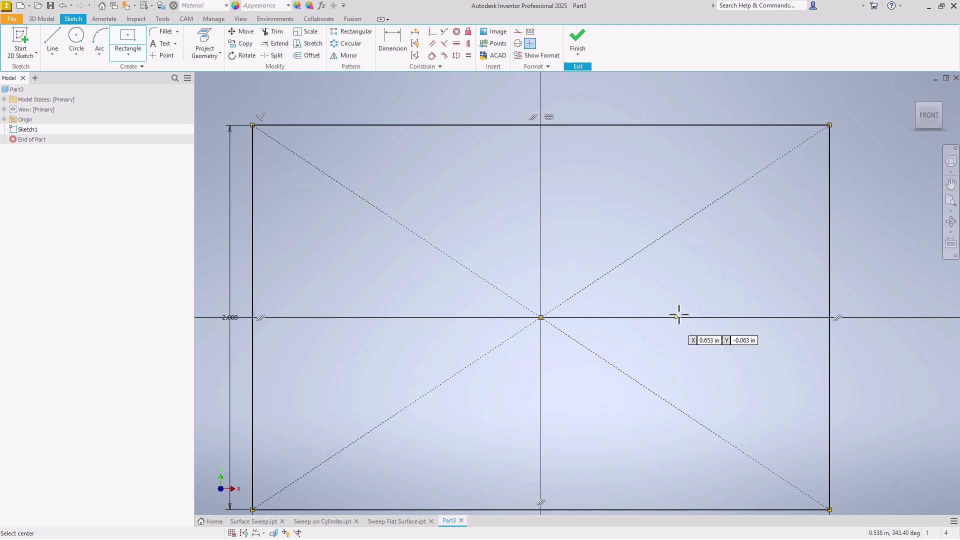
{"action": "right_click", "coordinate": [537, 177]}
{"action": "left_click", "coordinate": [572, 179]}
{"action": "scroll", "coordinate": [592, 245], "scroll_direction": "down", "scroll_amount": 3}
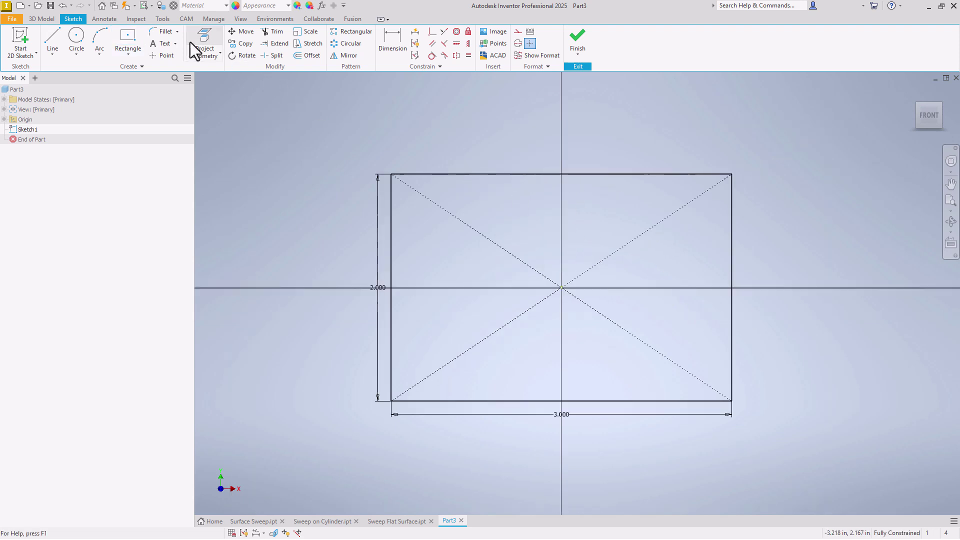
Draw a center-point arc between the rectangle's vertical sides, centered about 1.67 in directly below the origin and bulging upward.
{"action": "left_click", "coordinate": [99, 51]}
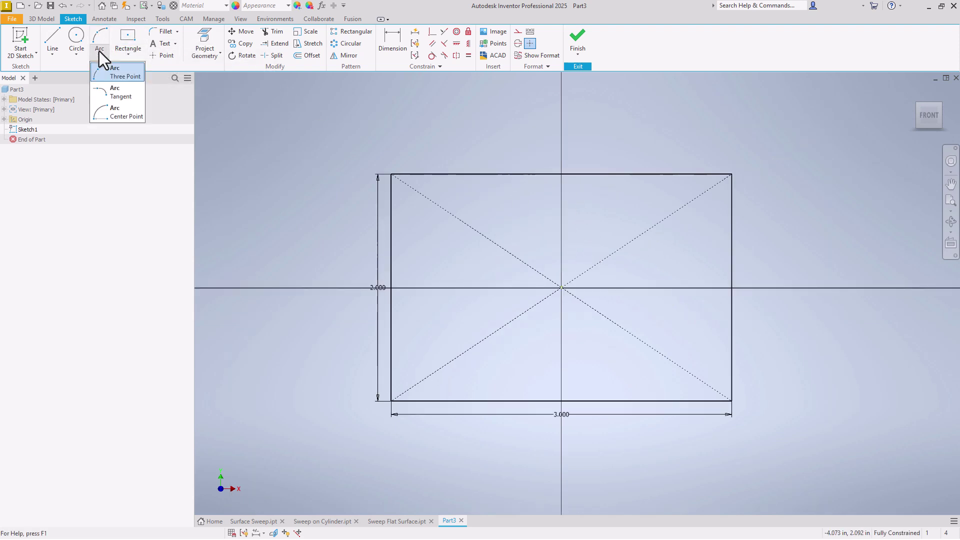
{"action": "left_click", "coordinate": [116, 109]}
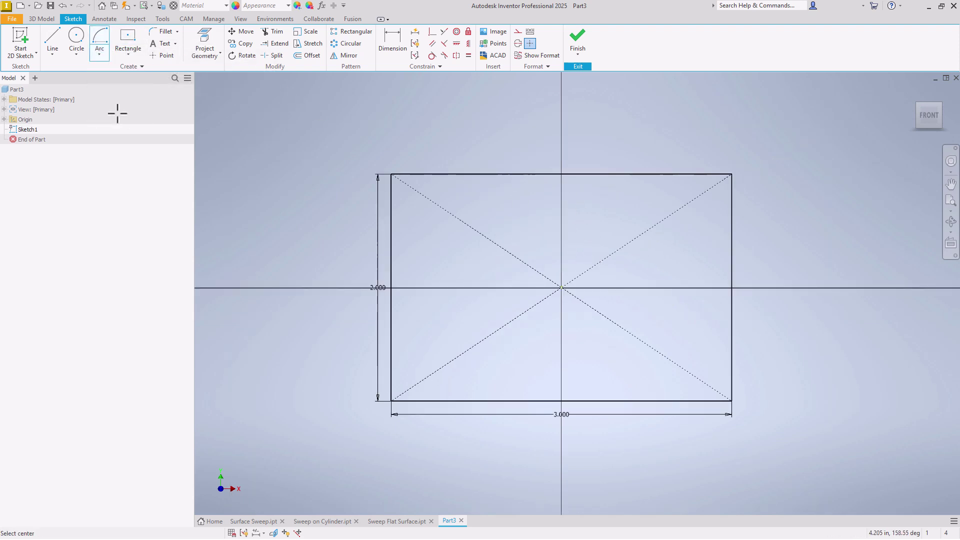
{"action": "left_click", "coordinate": [561, 477]}
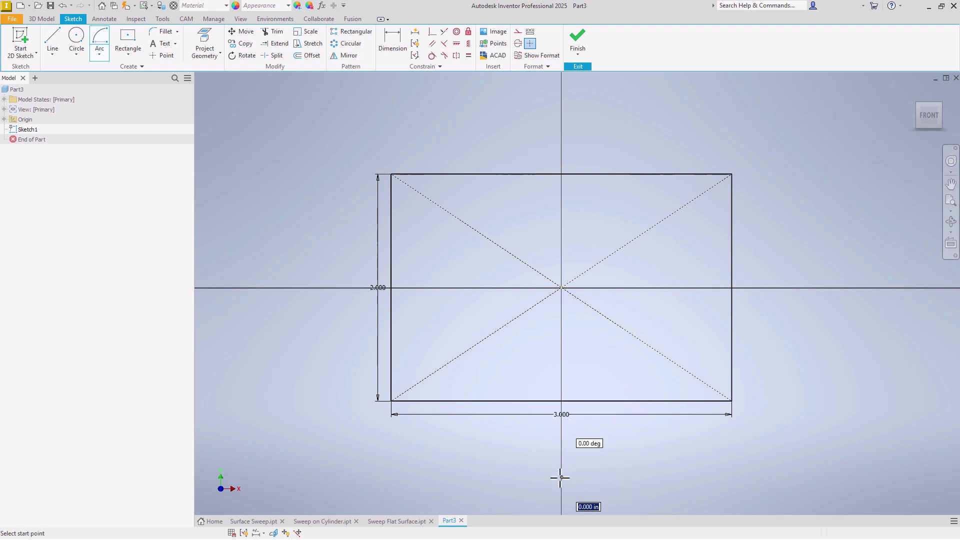
{"action": "left_click", "coordinate": [391, 221]}
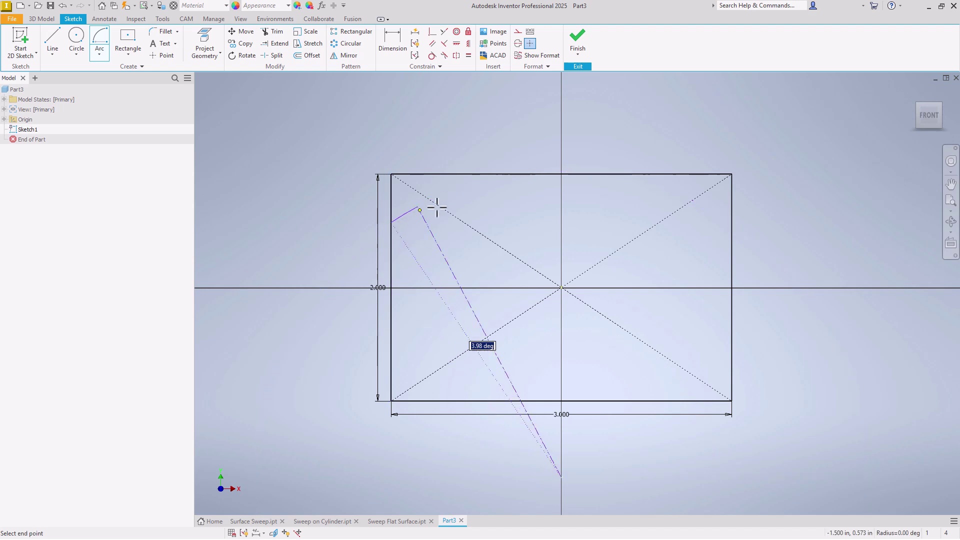
{"action": "left_click", "coordinate": [721, 215]}
{"action": "right_click", "coordinate": [755, 226]}
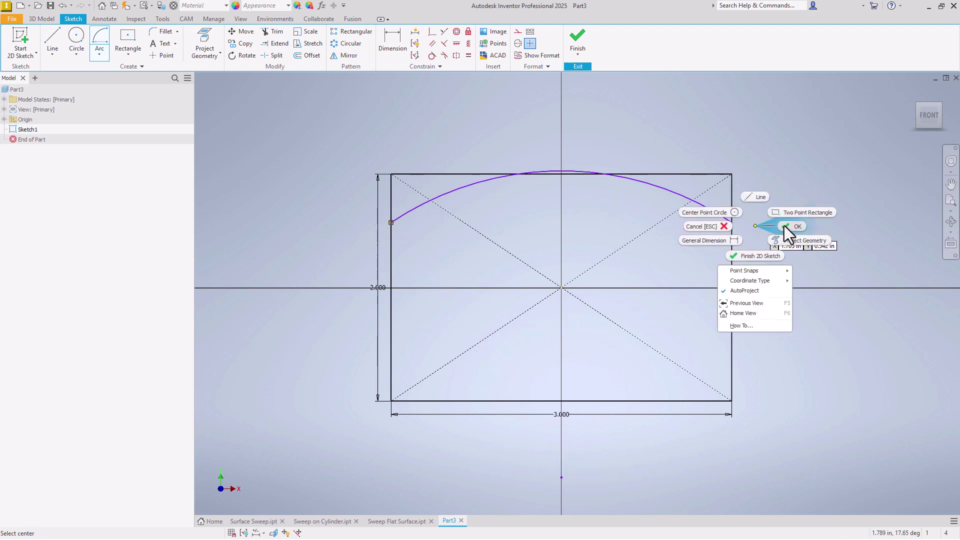
{"action": "left_click", "coordinate": [784, 226]}
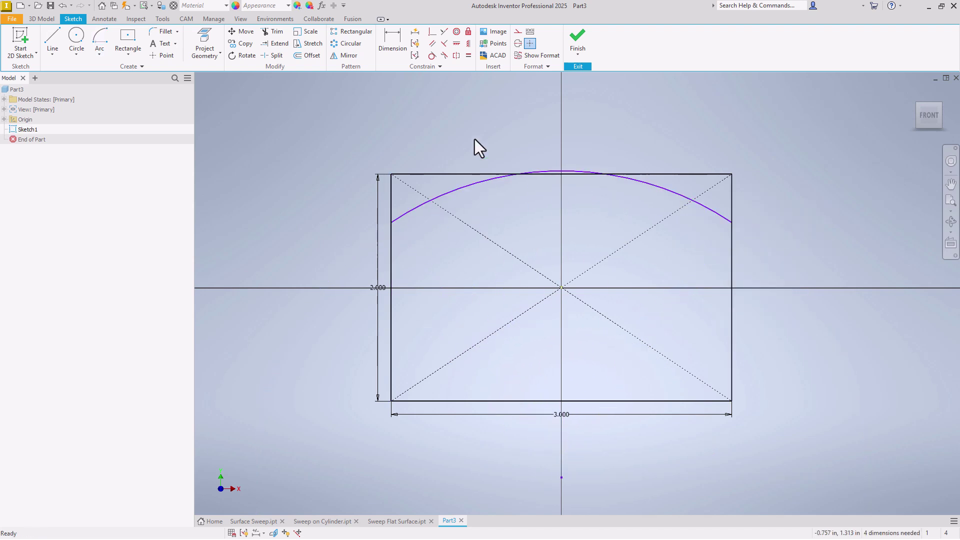
Dimension the height of the arc's left endpoint above the rectangle's bottom edge and set it to 1.5 in.
{"action": "left_click", "coordinate": [389, 36]}
{"action": "left_click", "coordinate": [434, 401]}
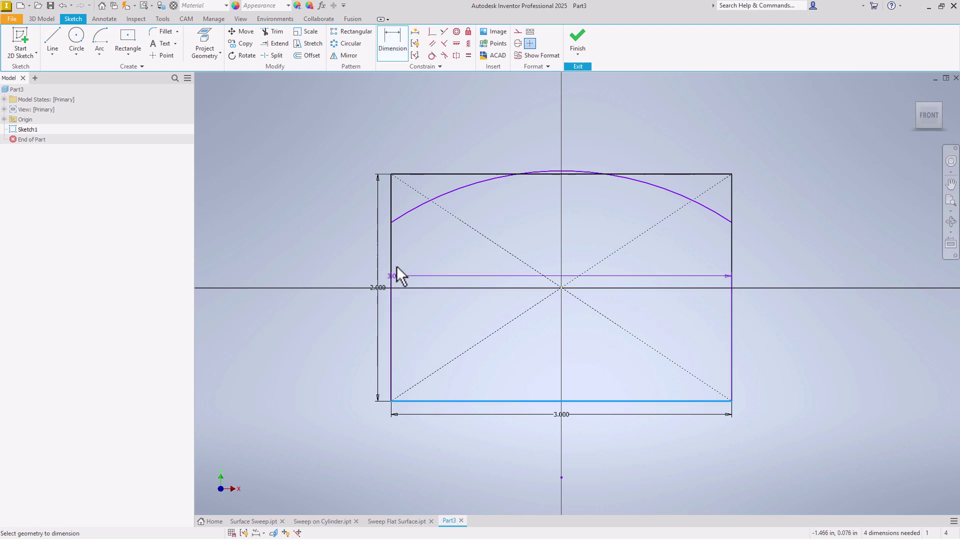
{"action": "left_click", "coordinate": [392, 222]}
{"action": "left_click", "coordinate": [303, 326]}
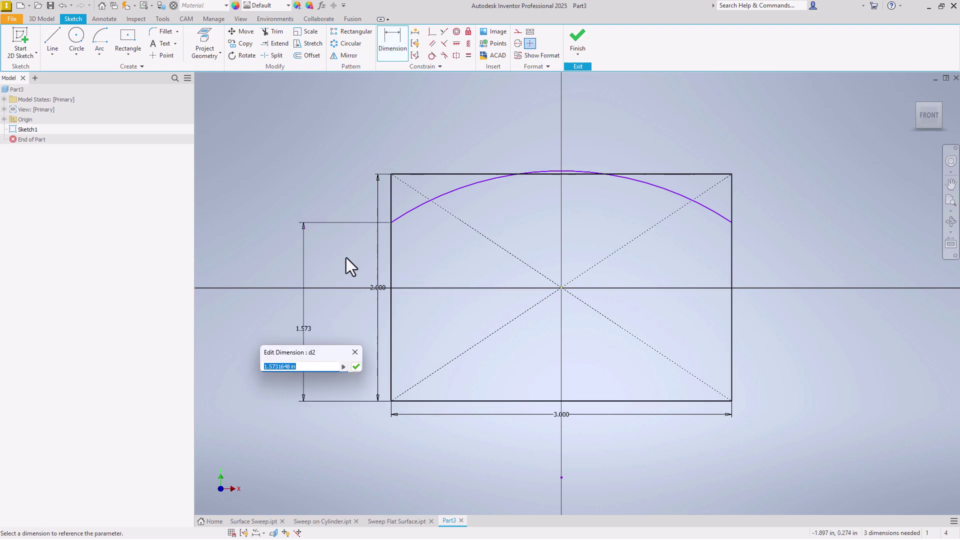
{"action": "type", "text": "1"}
{"action": "key", "text": "Return"}
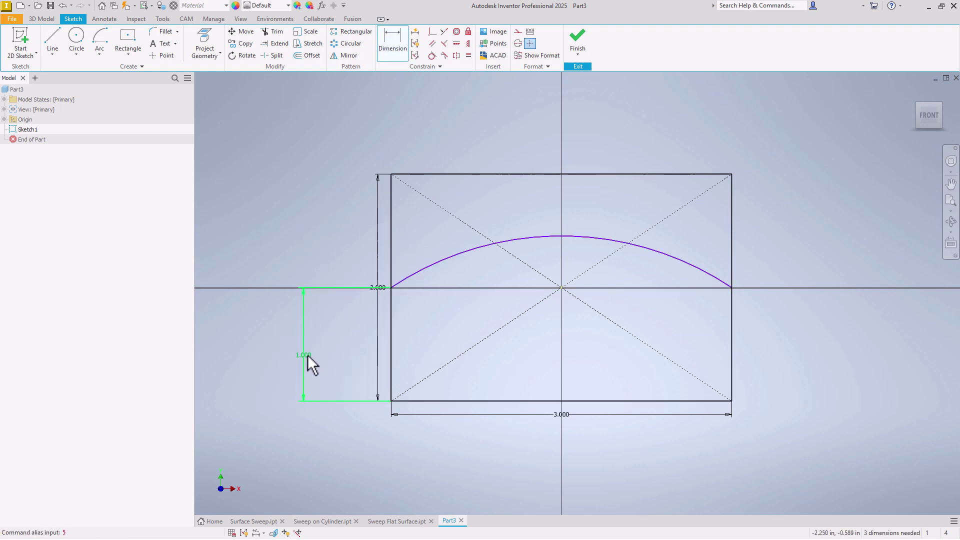
{"action": "double_click", "coordinate": [306, 355]}
{"action": "type", "text": "1.5"}
{"action": "key", "text": "Return"}
Dimension the arc's right endpoint 1.5 in above the rectangle's bottom edge.
{"action": "left_click", "coordinate": [691, 401]}
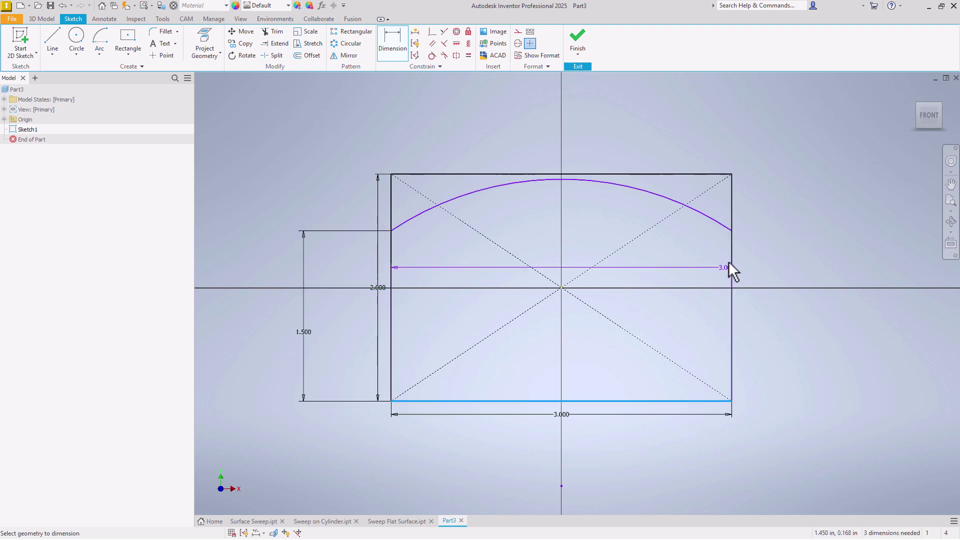
{"action": "left_click", "coordinate": [733, 231]}
{"action": "left_click", "coordinate": [791, 320]}
{"action": "type", "text": "1.5"}
{"action": "key", "text": "Return"}
Apply a tangent constraint between the arc and the rectangle's top edge.
{"action": "left_click", "coordinate": [432, 56]}
{"action": "left_click", "coordinate": [580, 179]}
{"action": "left_click", "coordinate": [583, 175]}
{"action": "right_click", "coordinate": [603, 129]}
{"action": "left_click", "coordinate": [637, 128]}
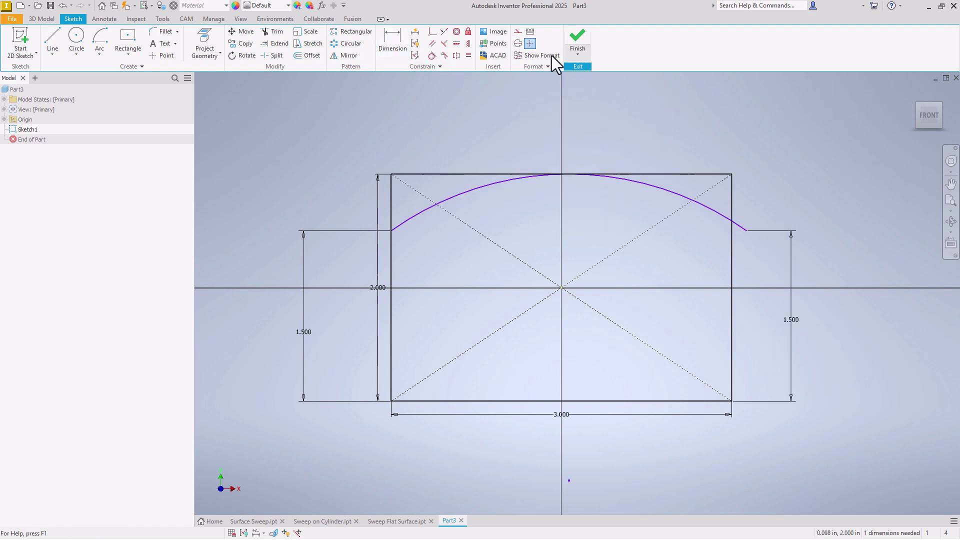
Constrain the arc's right endpoint coincident with the rectangle's right side and finish the sketch.
{"action": "left_click", "coordinate": [432, 32]}
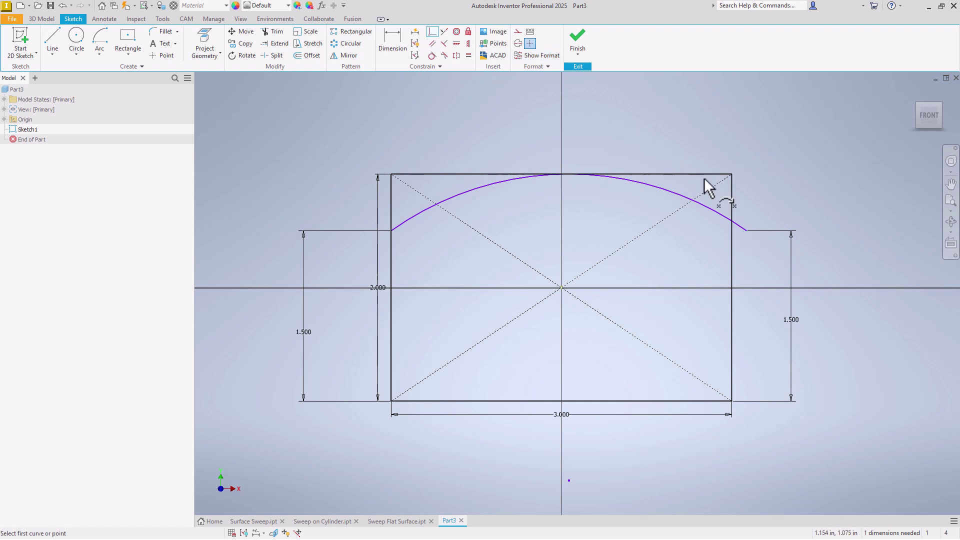
{"action": "left_click", "coordinate": [748, 230]}
{"action": "left_click", "coordinate": [733, 214]}
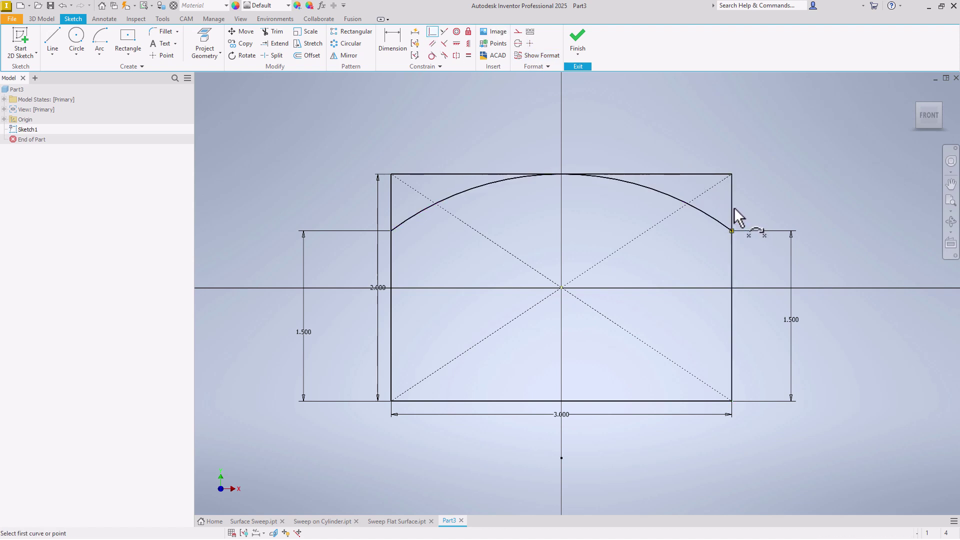
{"action": "right_click", "coordinate": [500, 101]}
{"action": "left_click", "coordinate": [512, 101]}
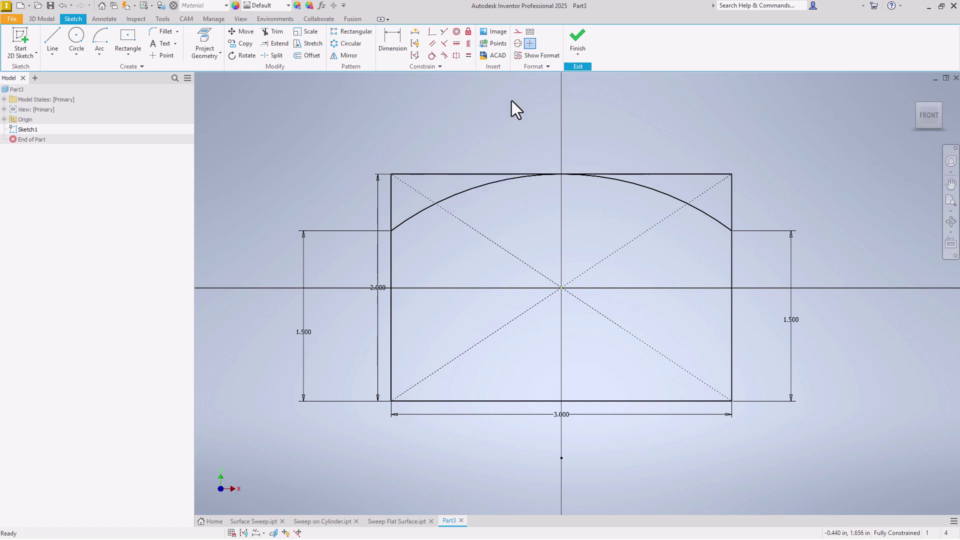
{"action": "left_click", "coordinate": [577, 39]}
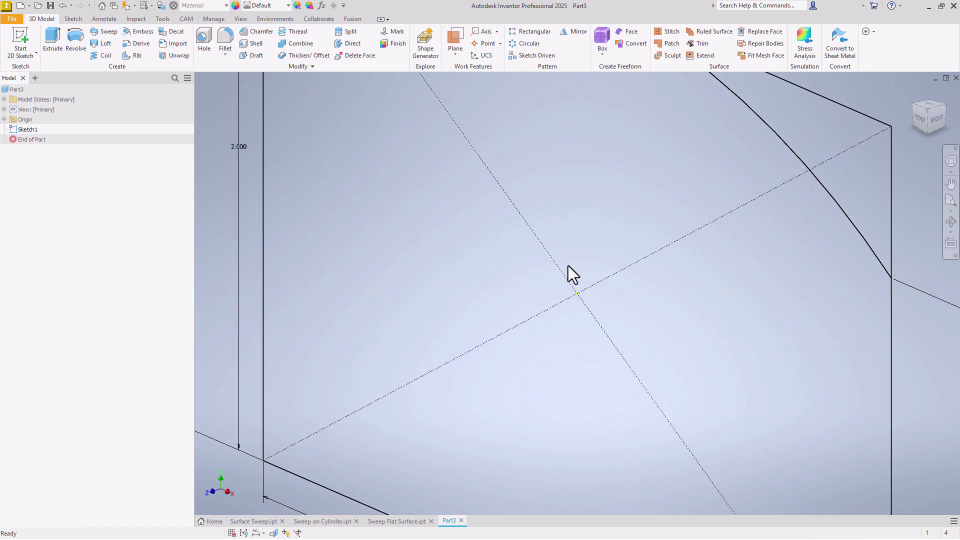
Extrude the region under the arc symmetrically about the sketch plane by 4 in.
{"action": "left_click", "coordinate": [53, 36]}
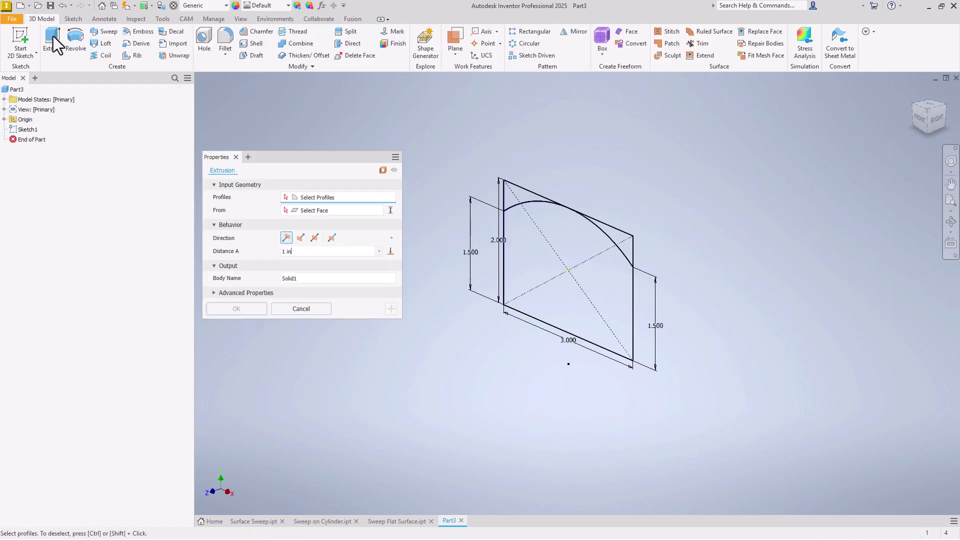
{"action": "left_click", "coordinate": [593, 254]}
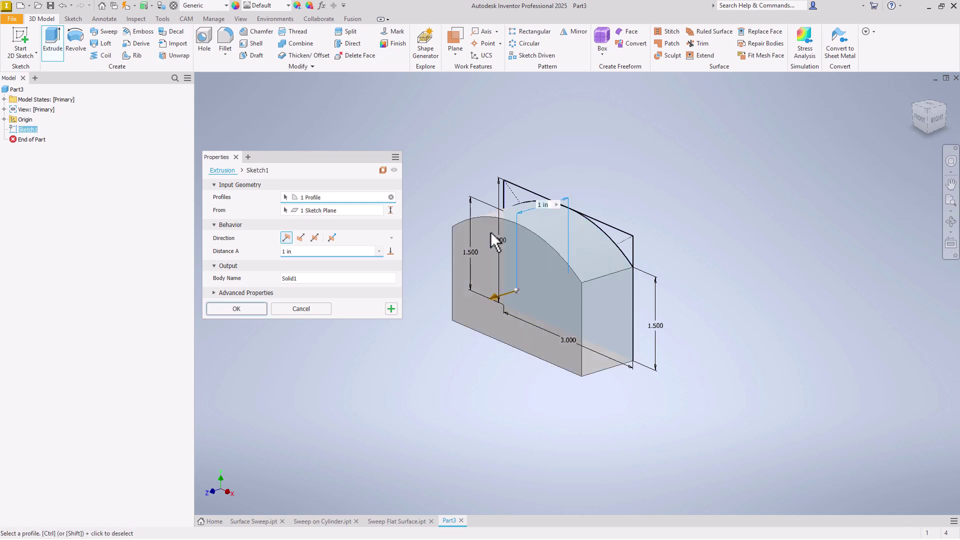
{"action": "left_click", "coordinate": [314, 238]}
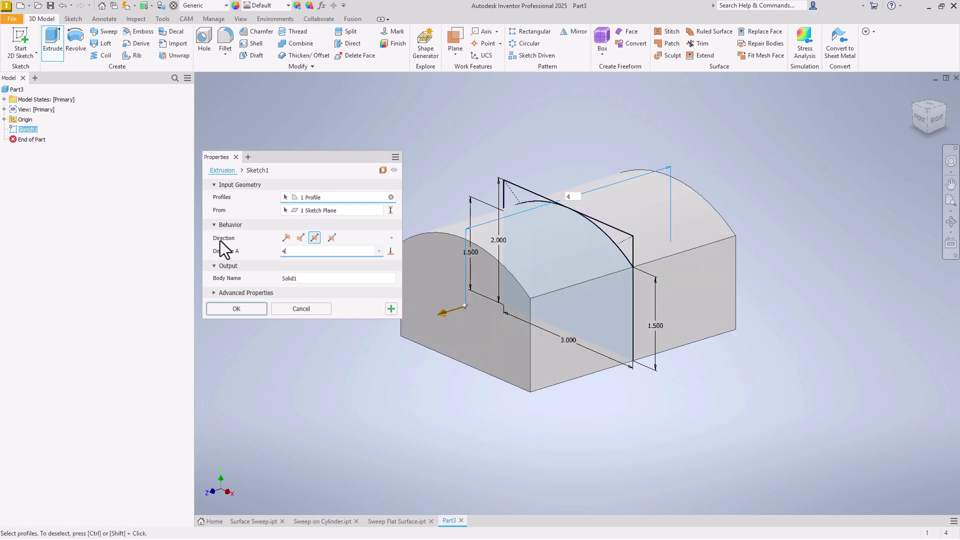
{"action": "key", "text": "Return"}
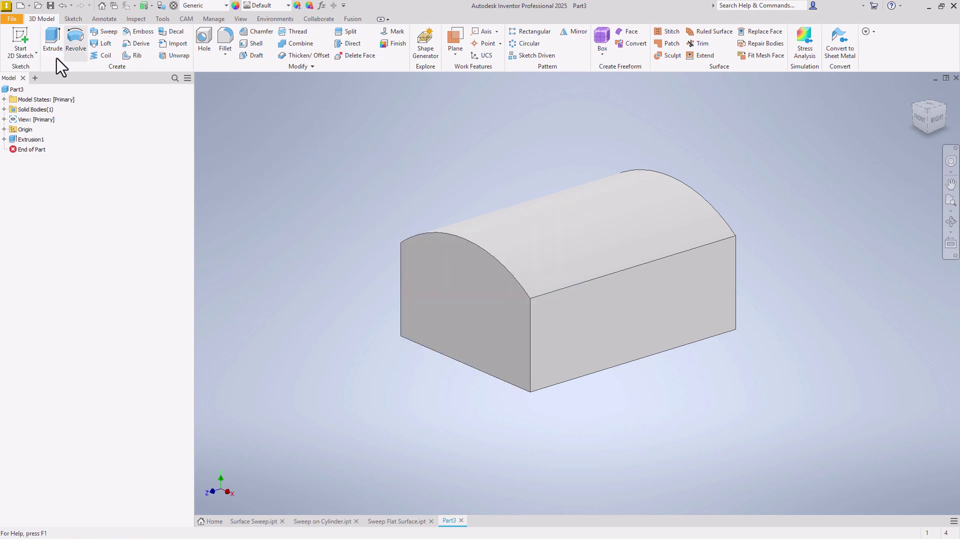
{"action": "key", "text": "F6"}
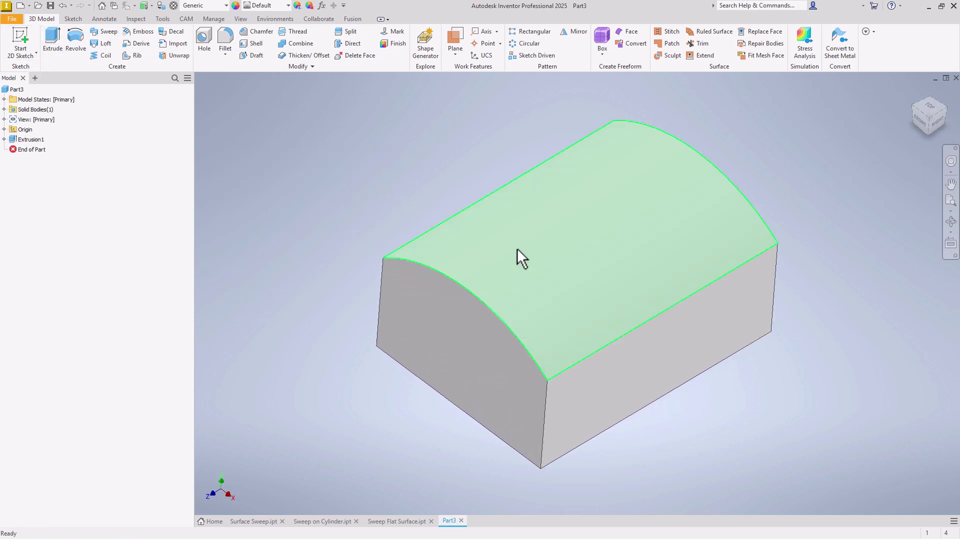
{"action": "scroll", "coordinate": [404, 154], "scroll_direction": "down", "scroll_amount": 1}
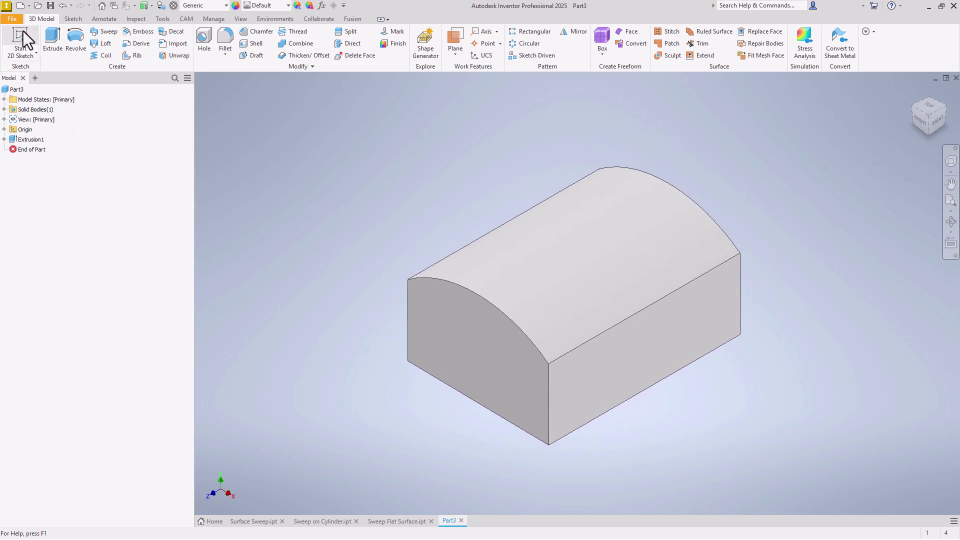
Create a work plane offset 2 in upward from the origin XZ plane, above the curved face.
{"action": "left_click", "coordinate": [4, 130]}
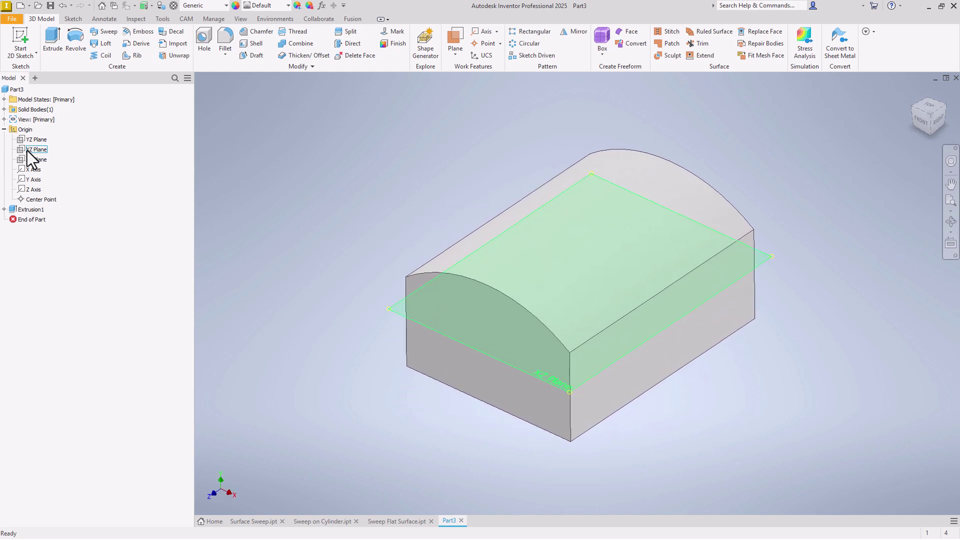
{"action": "left_click", "coordinate": [30, 149]}
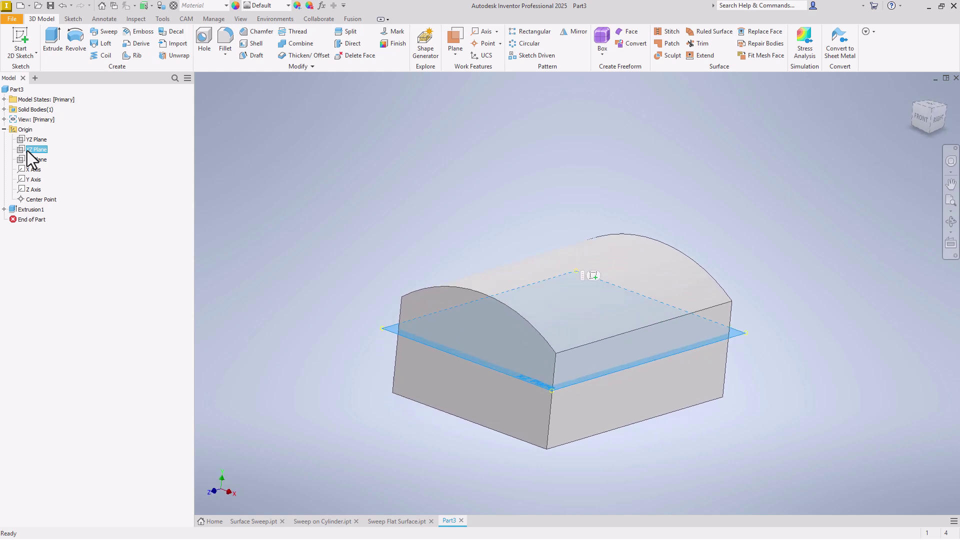
{"action": "left_click", "coordinate": [458, 36]}
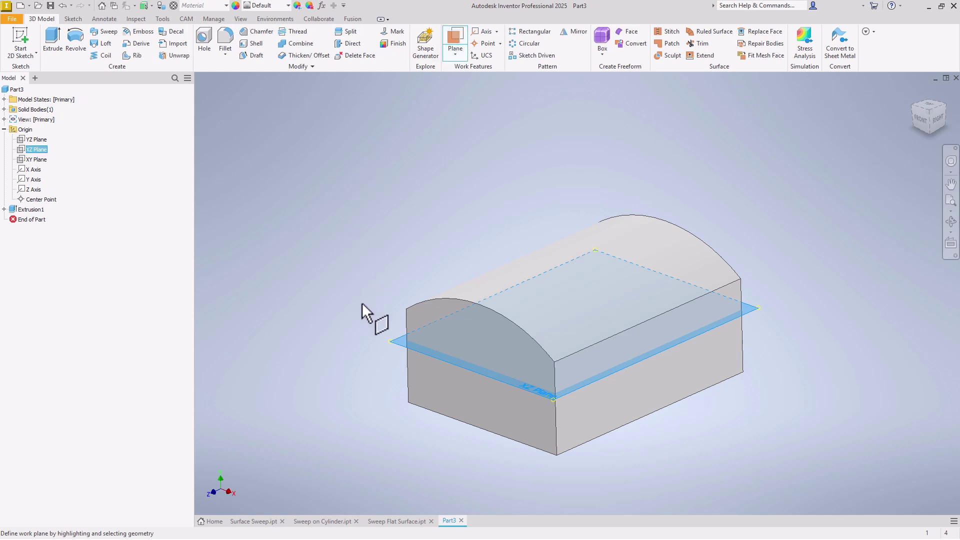
{"action": "left_click_drag", "start_coordinate": [350, 308], "coordinate": [344, 196]}
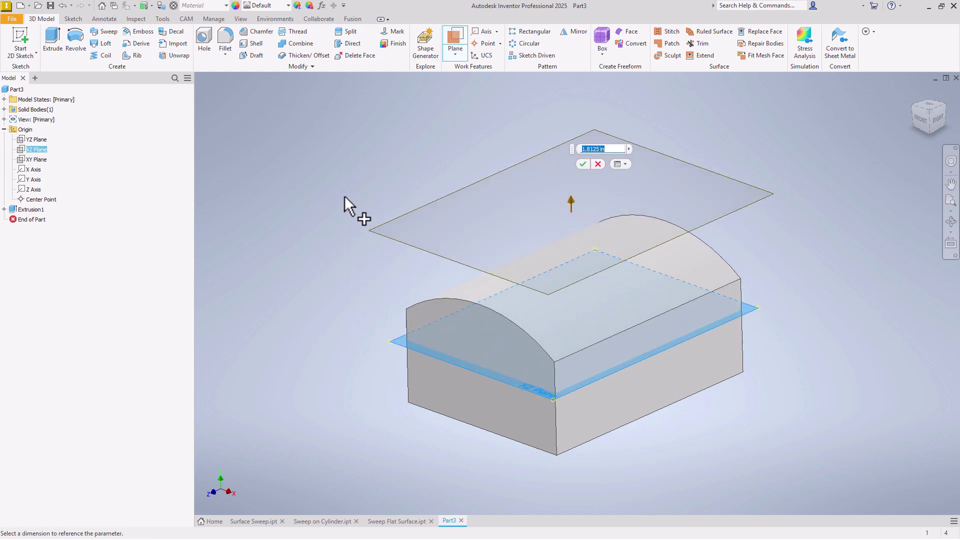
{"action": "type", "text": "2"}
{"action": "key", "text": "Return"}
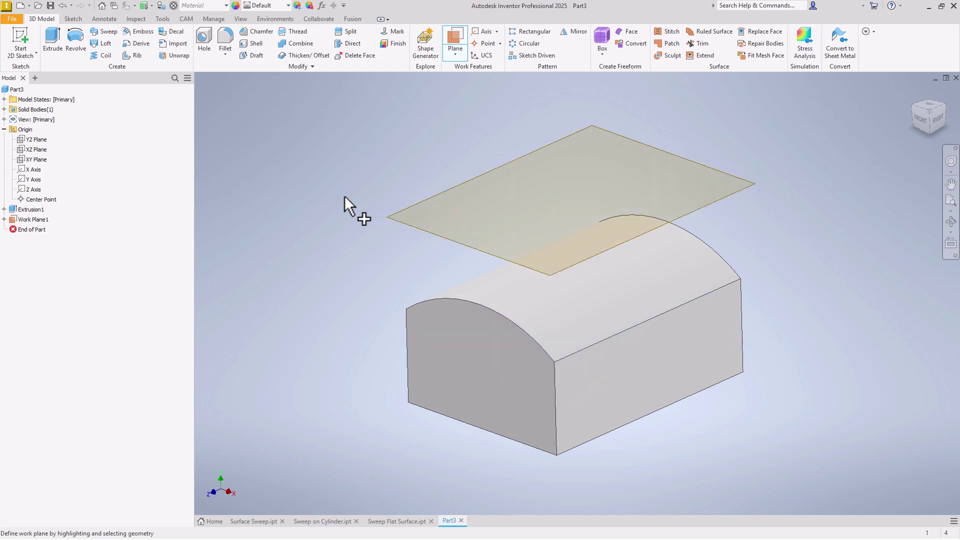
{"action": "middle_click_drag", "start_coordinate": [344, 196], "coordinate": [578, 272], "text": "shift"}
{"action": "middle_click_drag", "start_coordinate": [624, 251], "coordinate": [806, 213], "text": "shift"}
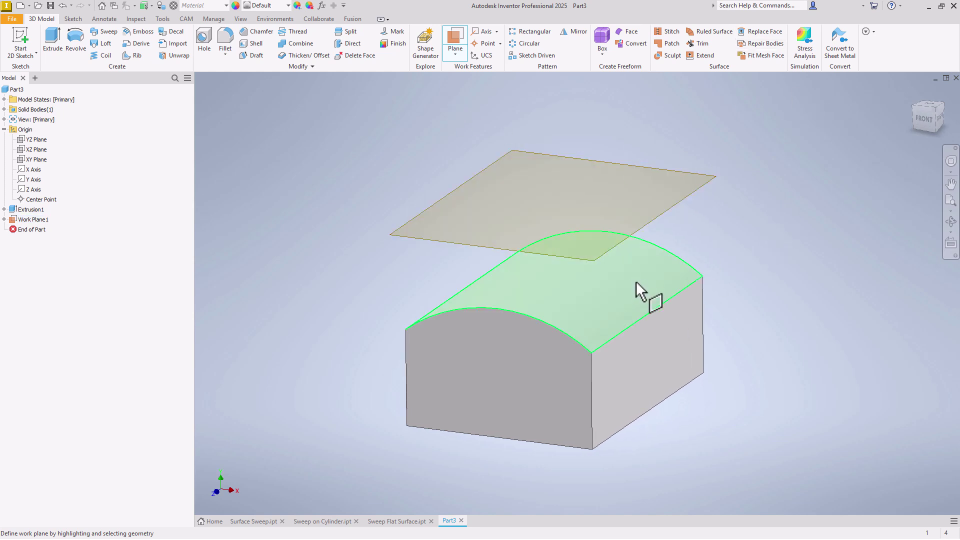
{"action": "middle_click_drag", "start_coordinate": [824, 223], "coordinate": [823, 214], "text": "shift"}
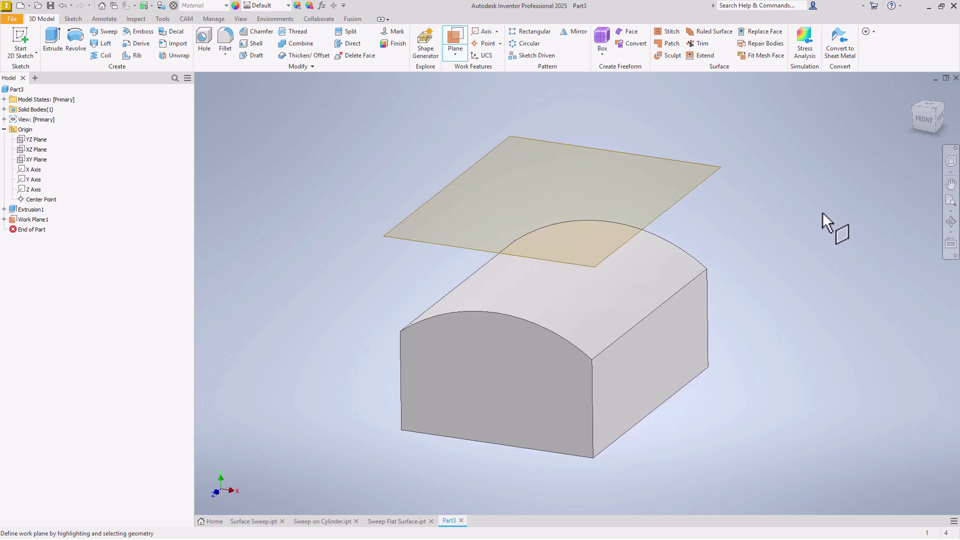
On the new work plane, sketch an inverted U from the block's edge: two lines about 2.29 in long joined by a tangent arc of about 1 in radius.
{"action": "left_click", "coordinate": [18, 35]}
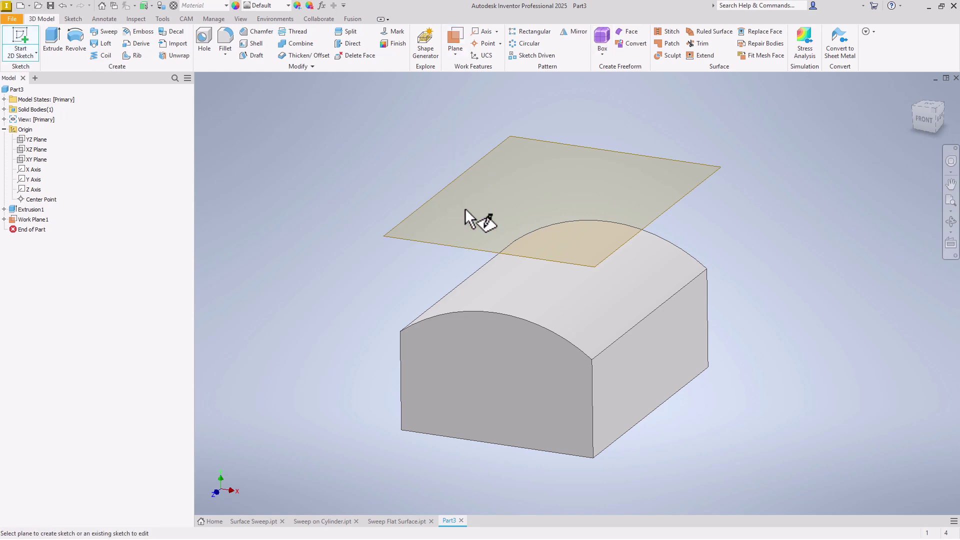
{"action": "left_click", "coordinate": [446, 188]}
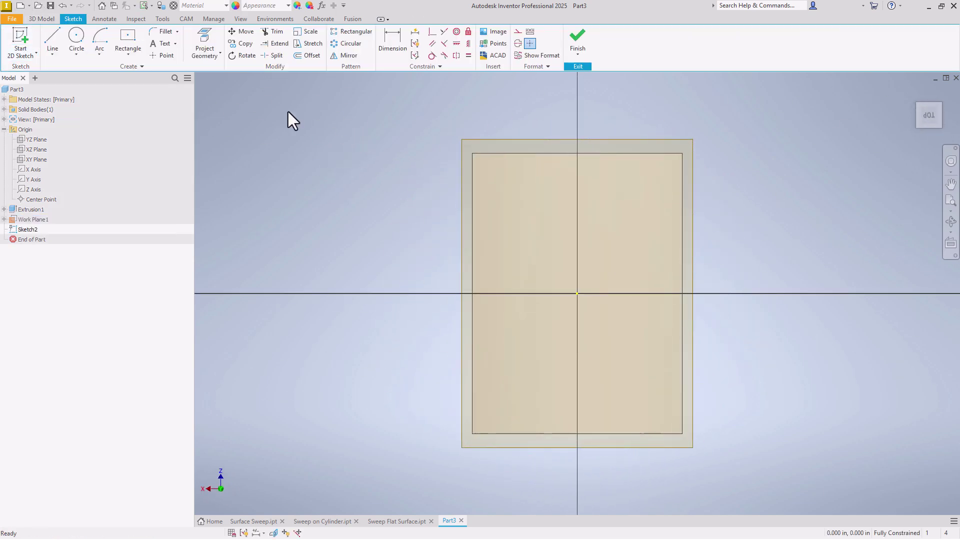
{"action": "left_click", "coordinate": [51, 38]}
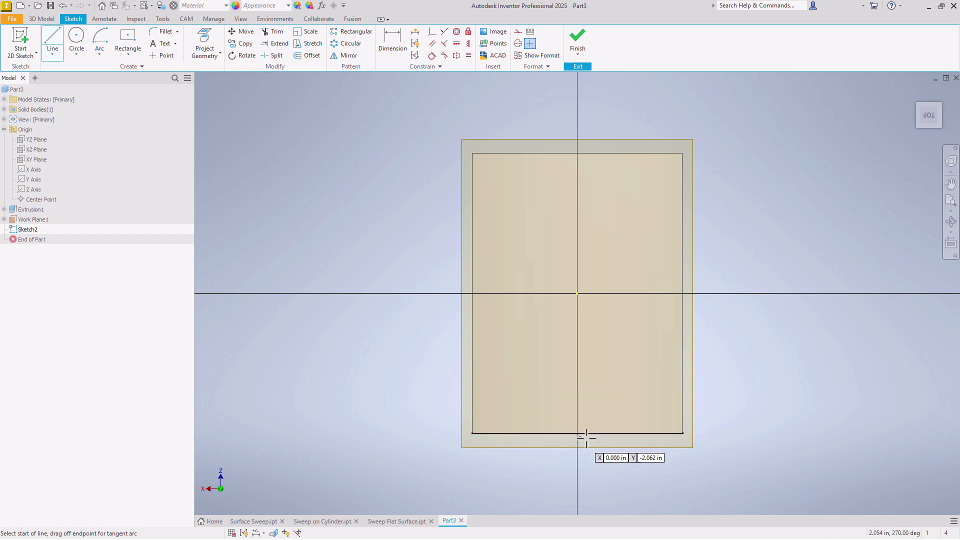
{"action": "left_click", "coordinate": [513, 433]}
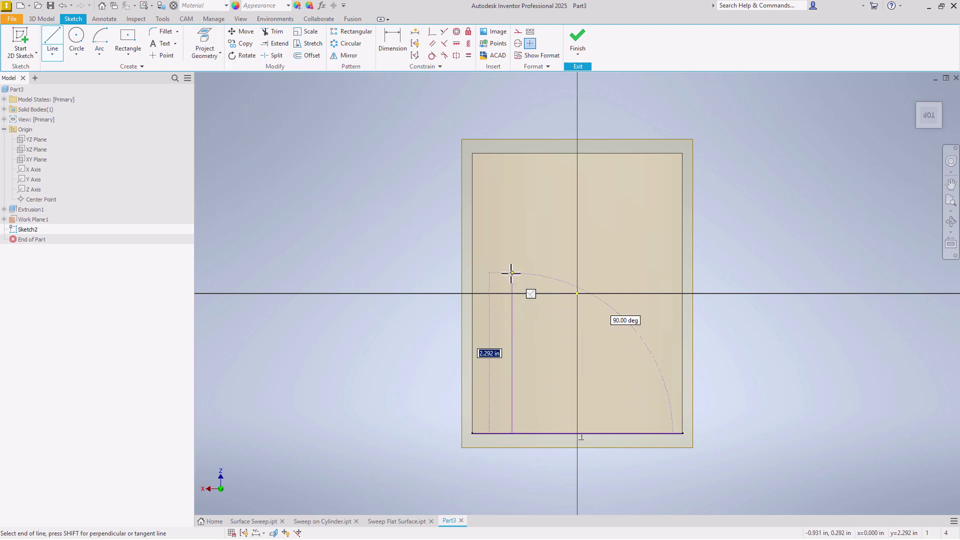
{"action": "left_click", "coordinate": [512, 273]}
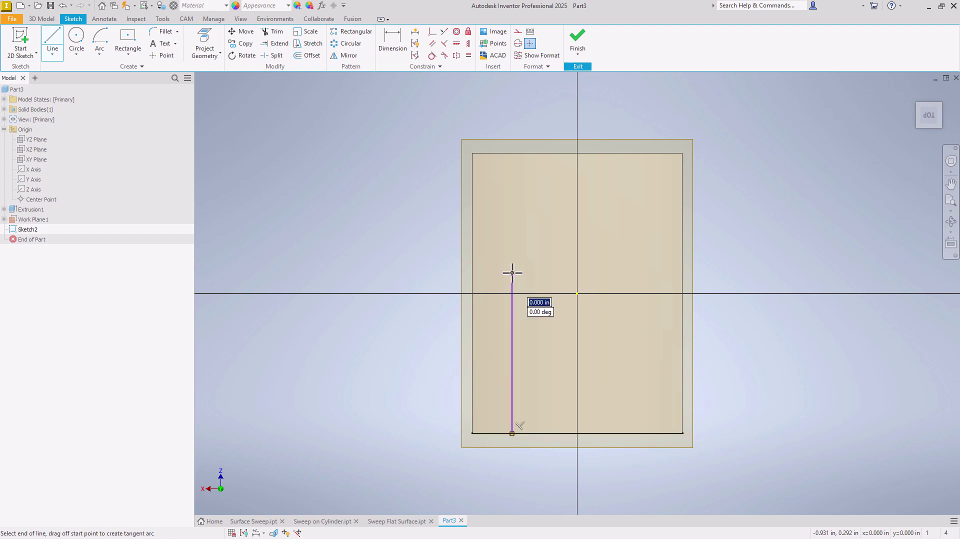
{"action": "left_click_drag", "start_coordinate": [512, 273], "coordinate": [652, 273]}
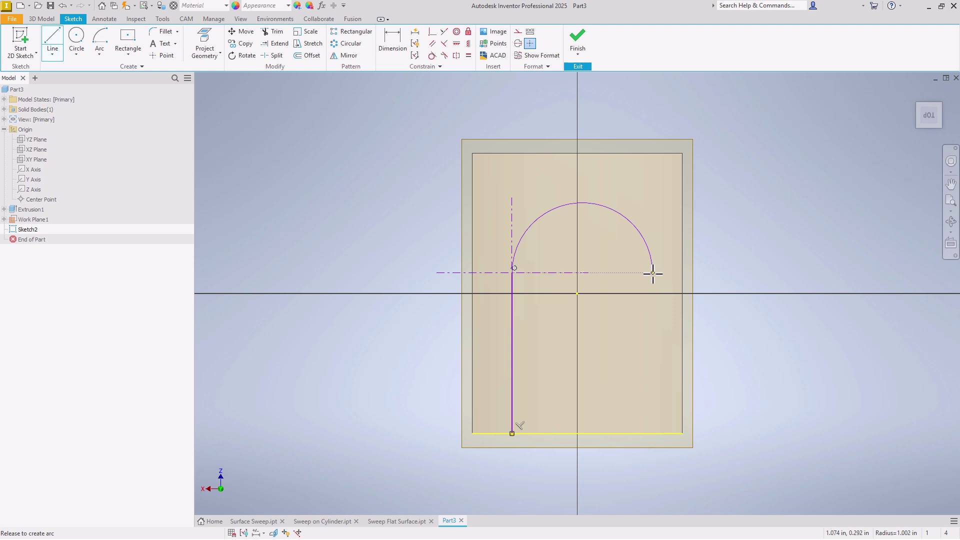
{"action": "left_click_drag", "start_coordinate": [652, 273], "coordinate": [653, 273]}
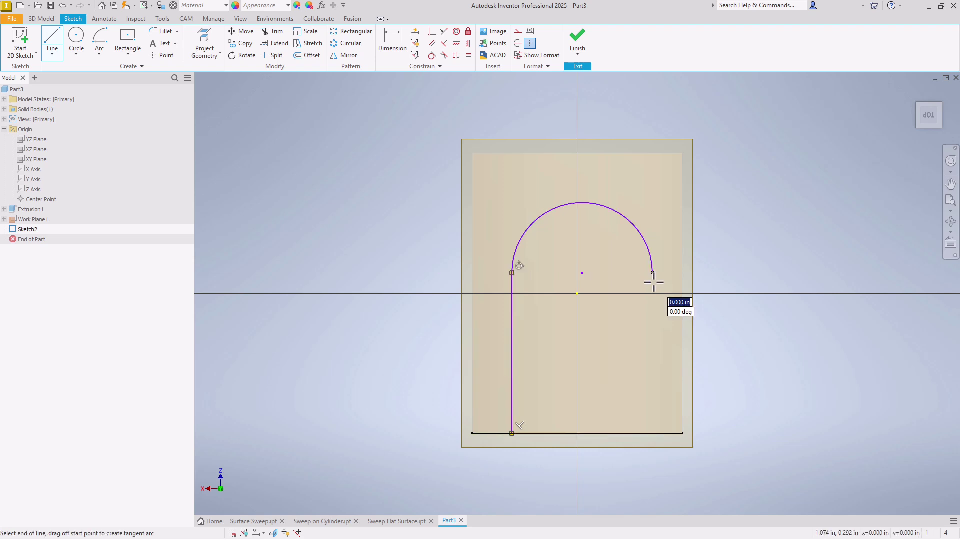
{"action": "left_click", "coordinate": [652, 433]}
{"action": "right_click", "coordinate": [629, 399]}
{"action": "left_click", "coordinate": [659, 400]}
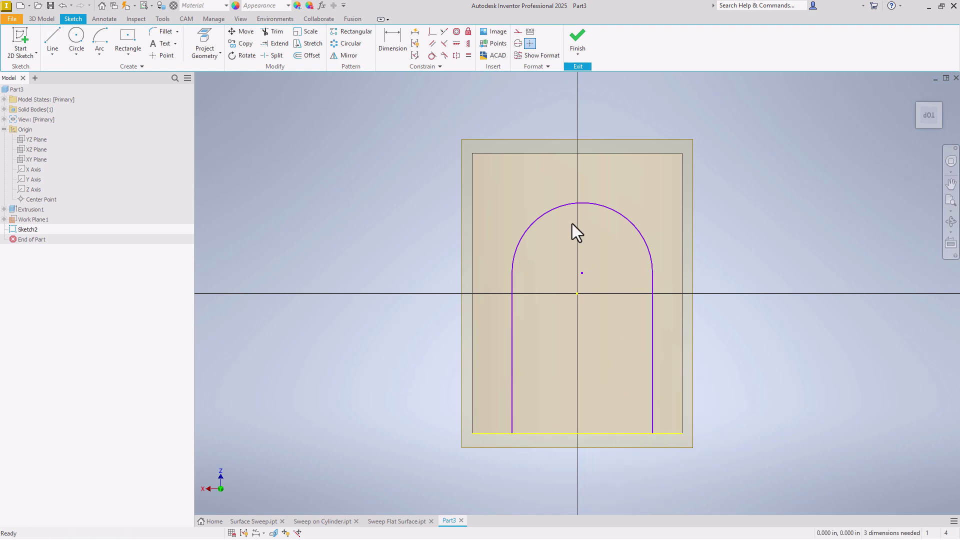
Apply a vertical constraint between the arc's center point and the sketch origin.
{"action": "left_click", "coordinate": [469, 44]}
{"action": "left_click", "coordinate": [583, 274]}
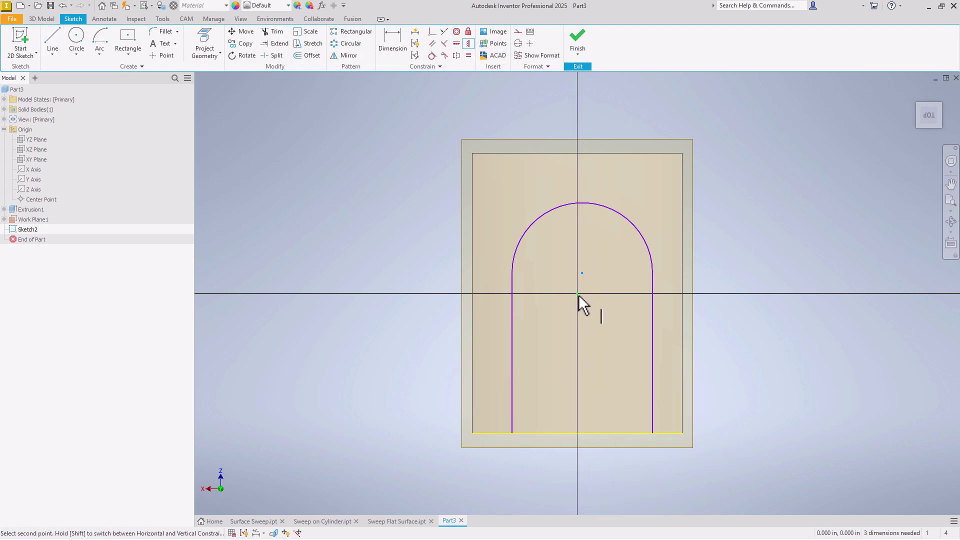
{"action": "left_click", "coordinate": [578, 294]}
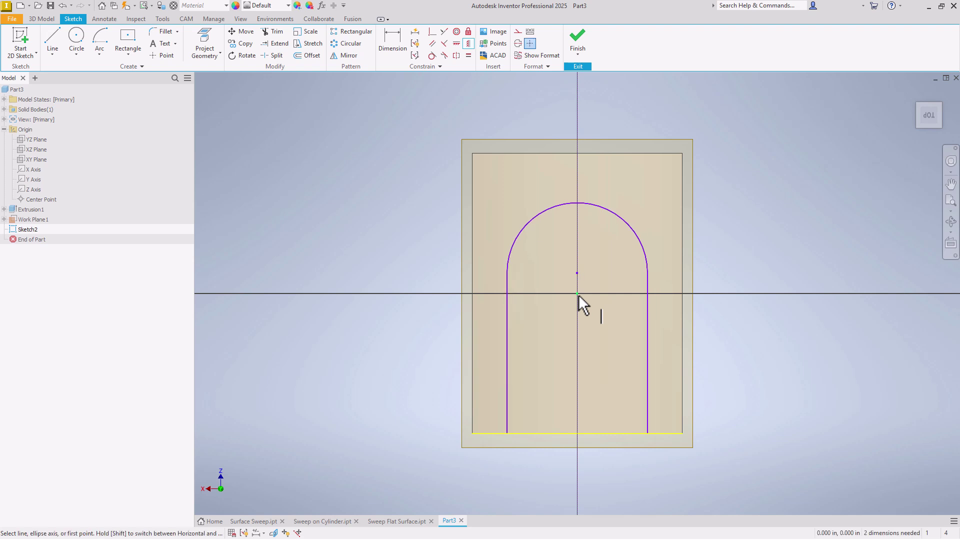
Dimension the left straight line of the U-shaped path and set its length to 2.5 in.
{"action": "left_click", "coordinate": [394, 40]}
{"action": "left_click", "coordinate": [507, 371]}
{"action": "left_click", "coordinate": [424, 379]}
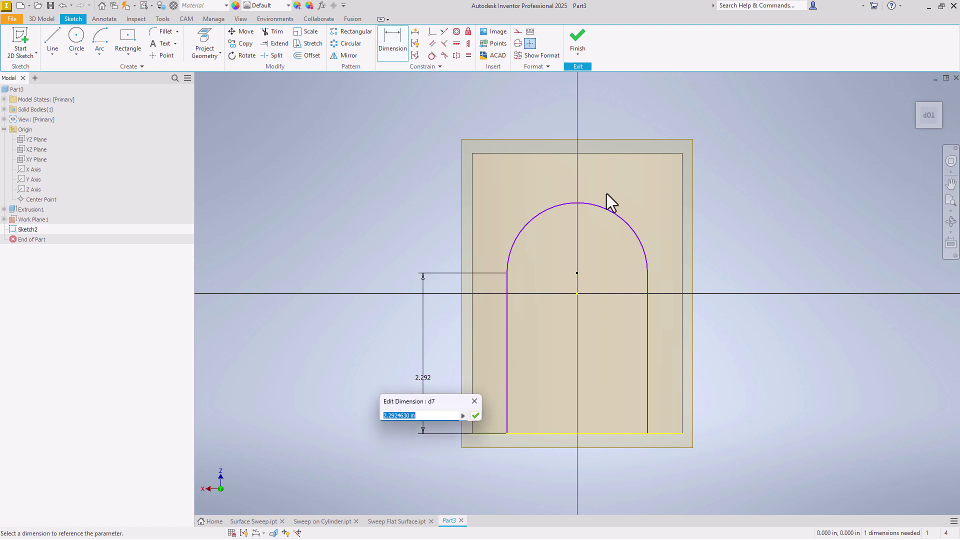
{"action": "type", "text": "2.5"}
{"action": "key", "text": "Return"}
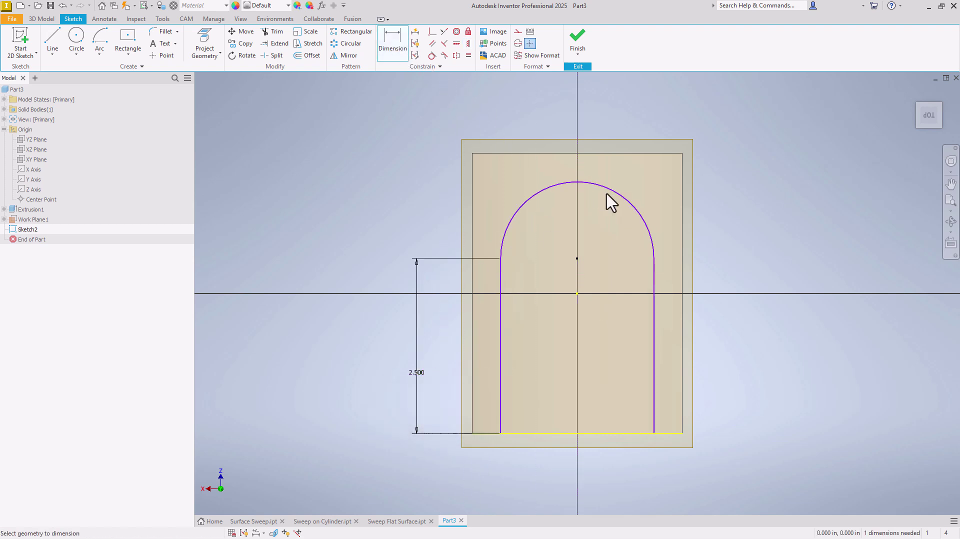
Dimension the spacing between the path's two straight lines as 2 in and finish the sketch.
{"action": "left_click", "coordinate": [501, 420]}
{"action": "left_click", "coordinate": [653, 419]}
{"action": "left_click", "coordinate": [596, 468]}
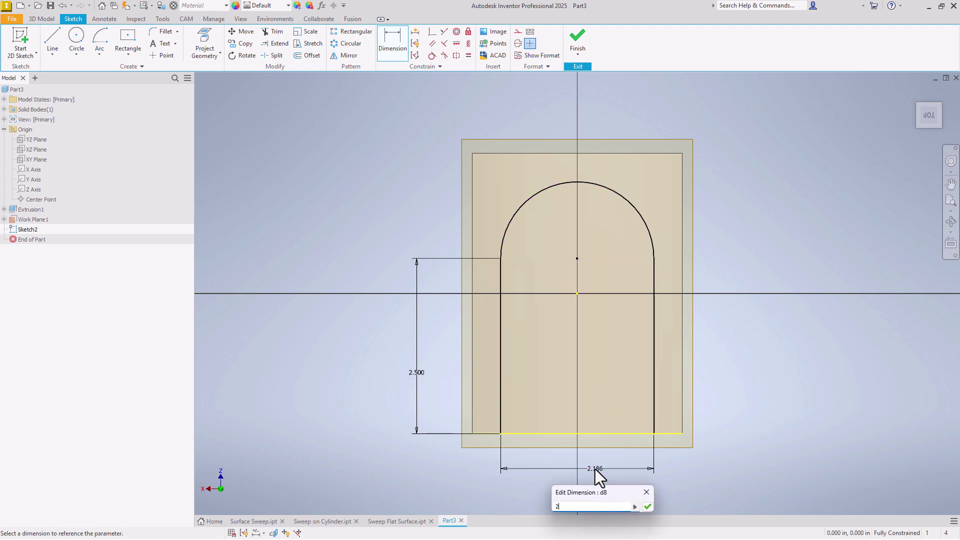
{"action": "type", "text": "2"}
{"action": "key", "text": "Return"}
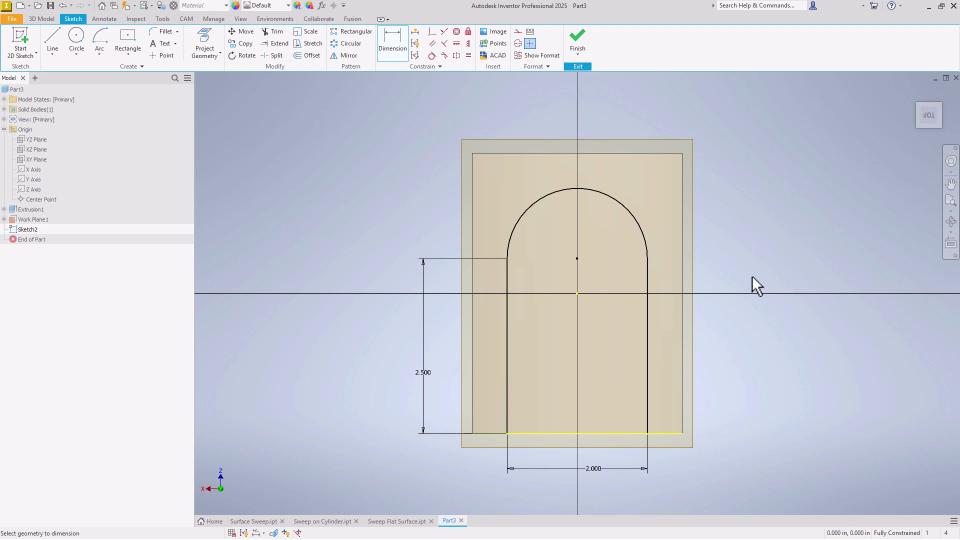
{"action": "right_click", "coordinate": [750, 238]}
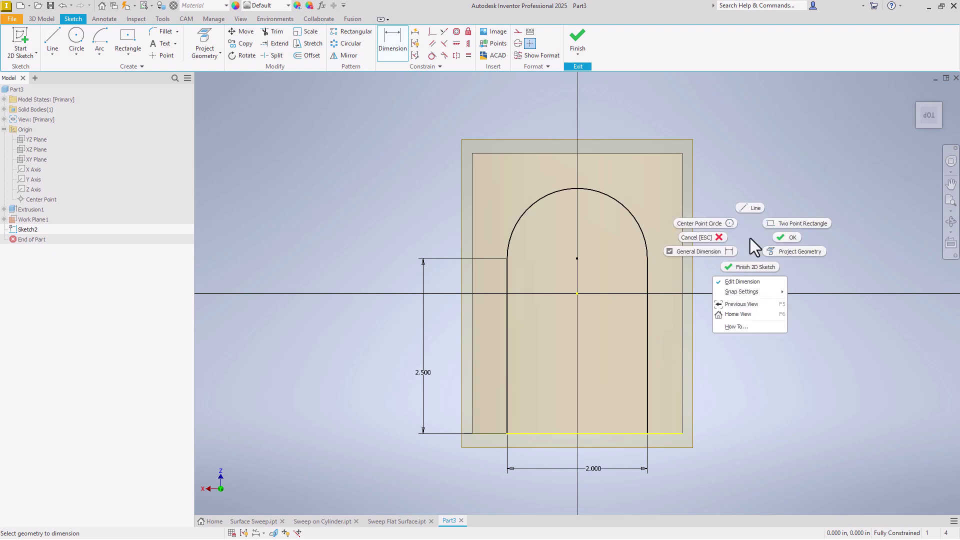
{"action": "left_click", "coordinate": [761, 266]}
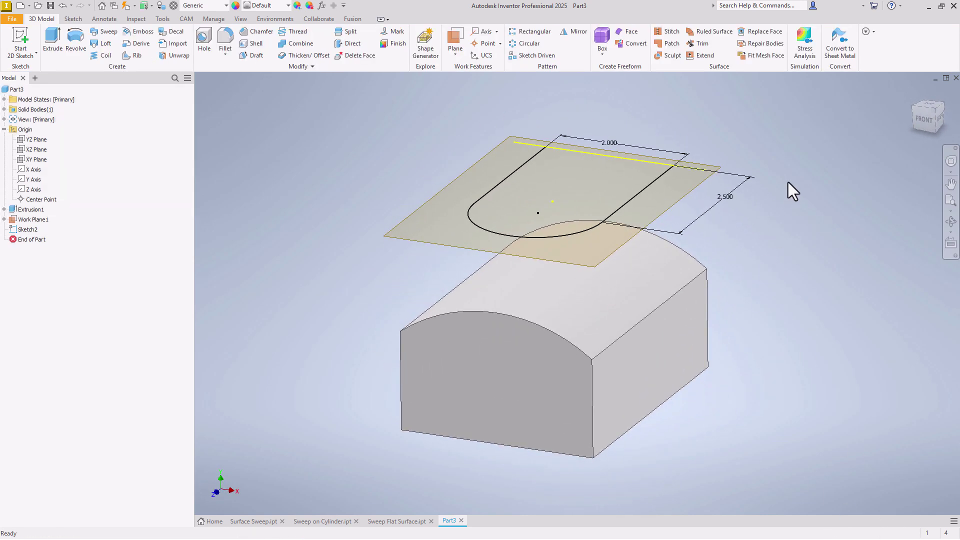
In a new 3D sketch, project the U-shaped path's two lines and arc onto the block's curved top face and finish the sketch.
{"action": "mouse_move", "coordinate": [817, 167]}
{"action": "middle_mouse_down", "text": "shift"}
{"action": "mouse_move", "coordinate": [707, 227]}
{"action": "mouse_move", "coordinate": [740, 236]}
{"action": "mouse_move", "coordinate": [560, 198]}
{"action": "middle_mouse_up", "text": "shift"}
{"action": "middle_click_drag", "start_coordinate": [500, 176], "coordinate": [524, 161], "text": "shift"}
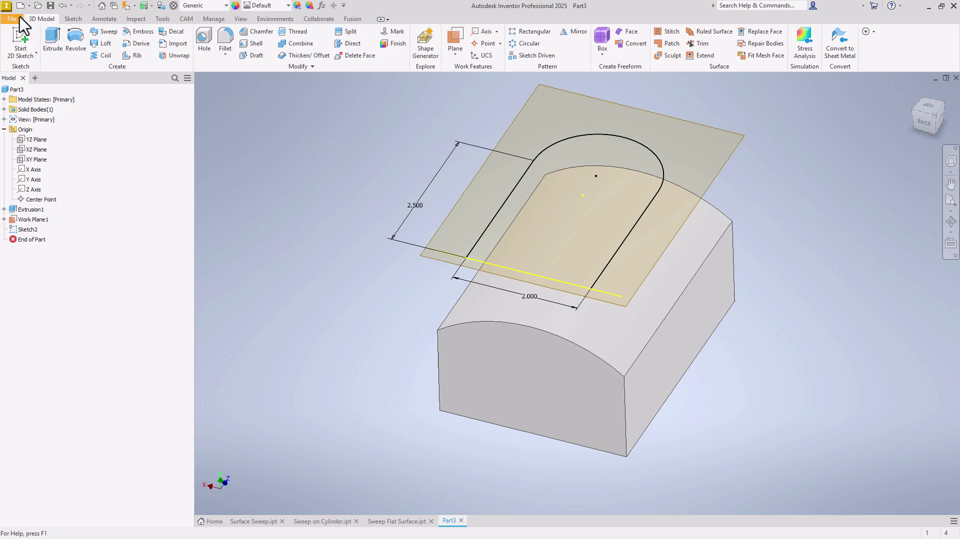
{"action": "left_click", "coordinate": [19, 56]}
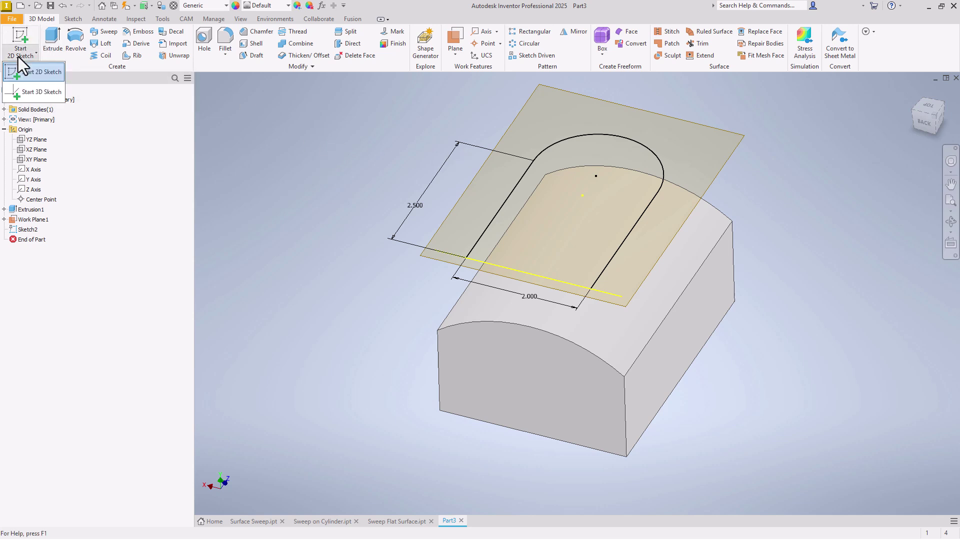
{"action": "left_click", "coordinate": [33, 93]}
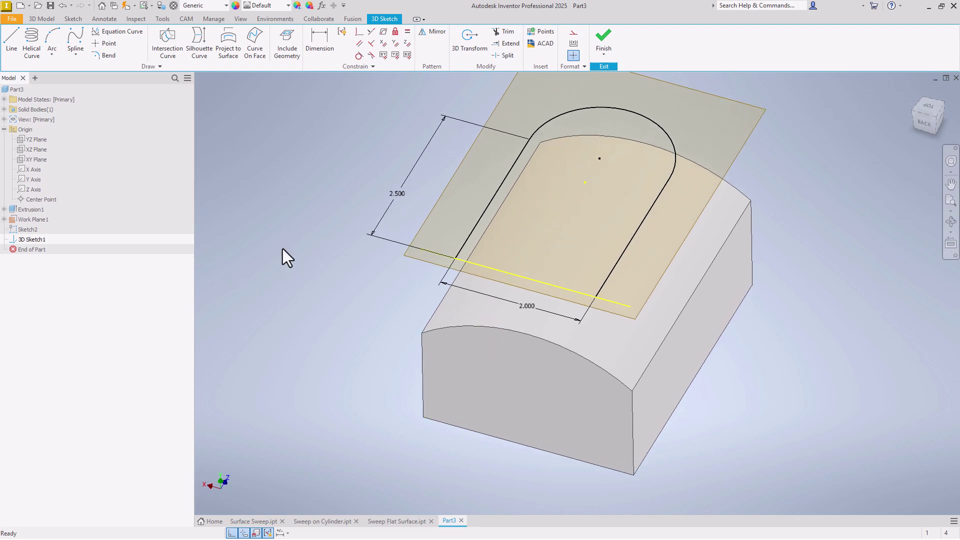
{"action": "scroll", "coordinate": [285, 257], "scroll_direction": "up", "scroll_amount": 1}
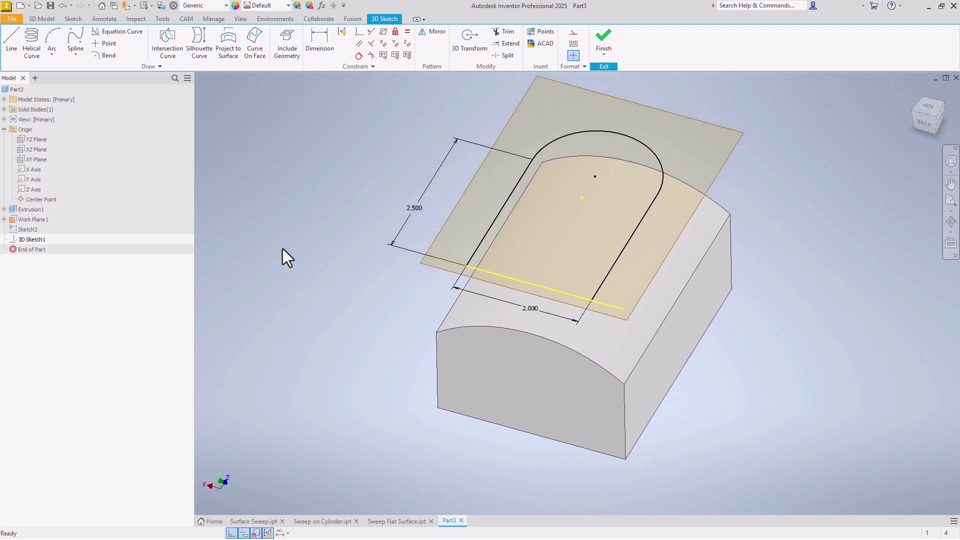
{"action": "left_click", "coordinate": [230, 48]}
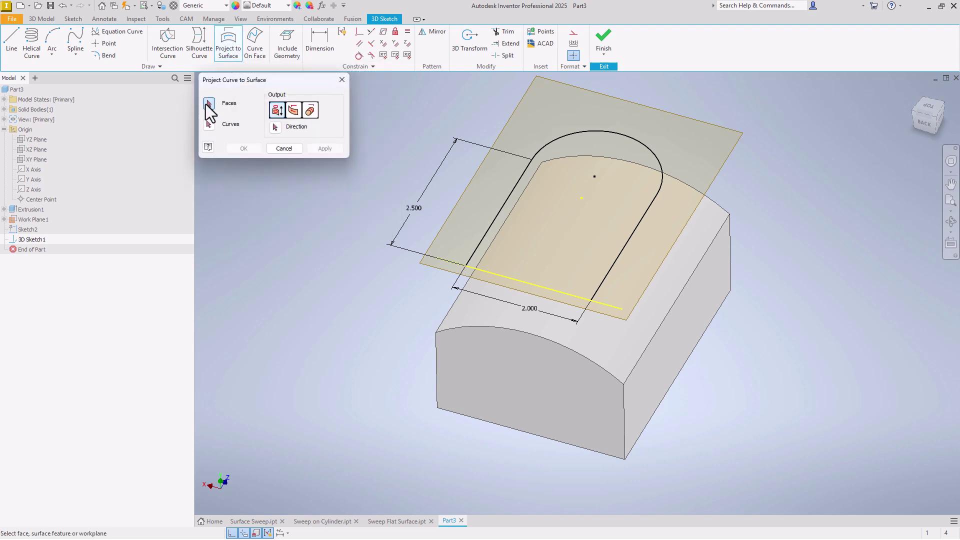
{"action": "scroll", "coordinate": [266, 193], "scroll_direction": "down", "scroll_amount": 1}
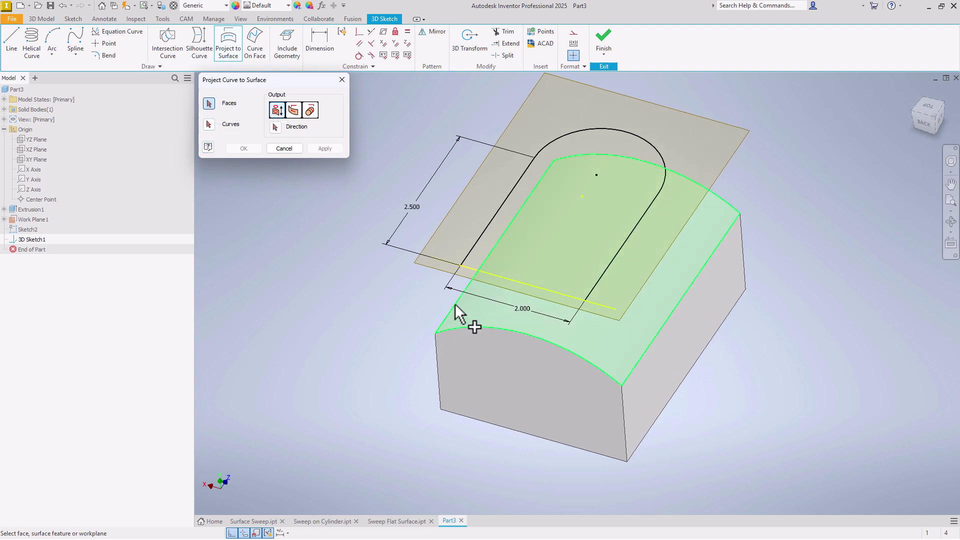
{"action": "left_click", "coordinate": [620, 348]}
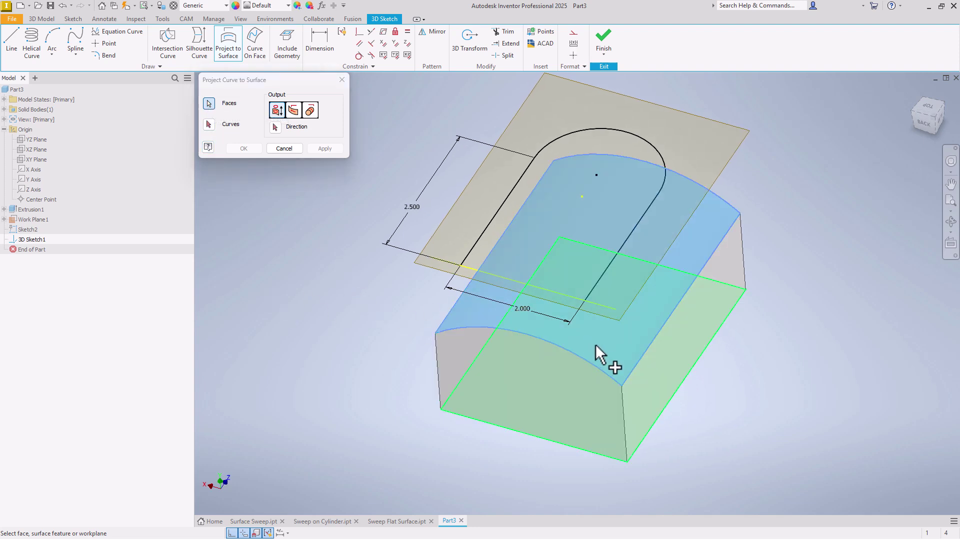
{"action": "left_click", "coordinate": [209, 124]}
{"action": "left_click", "coordinate": [488, 222]}
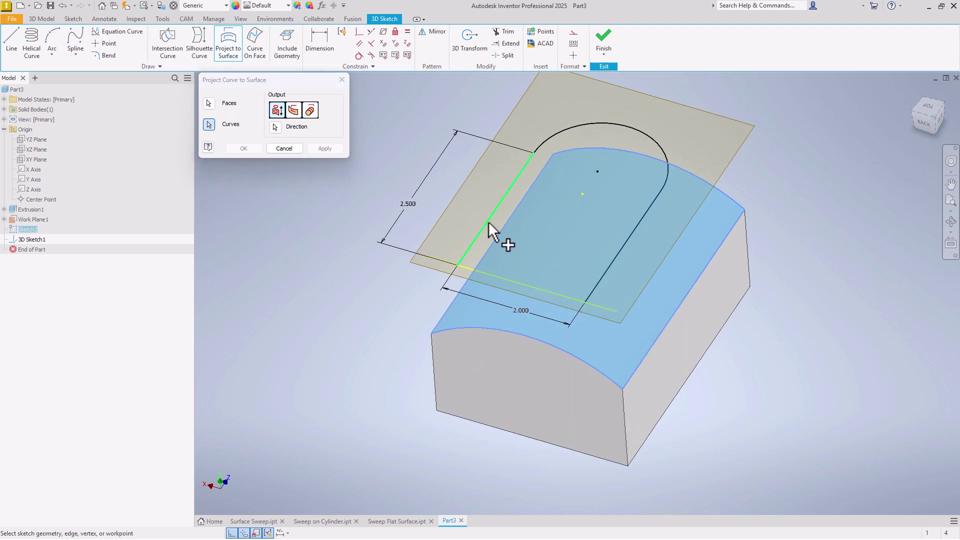
{"action": "left_click", "coordinate": [642, 223]}
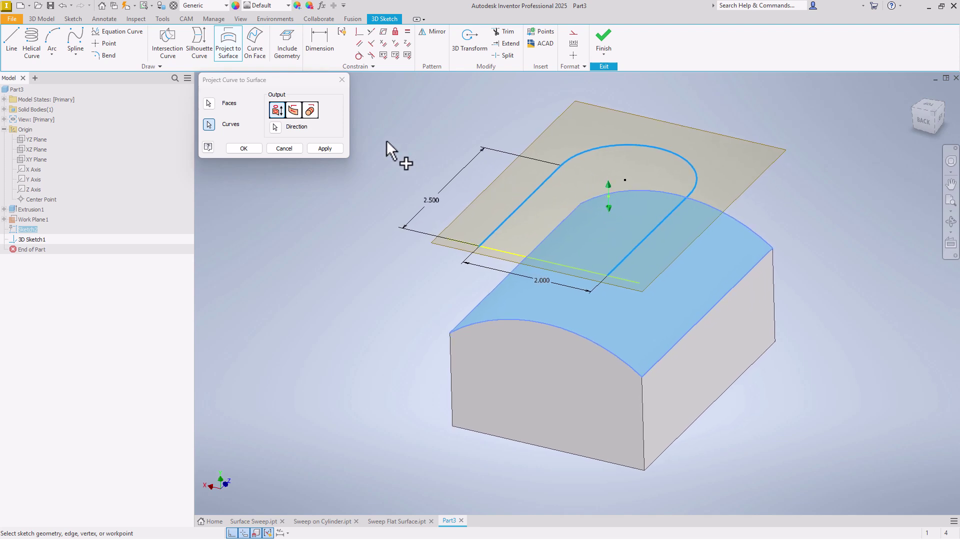
{"action": "left_click", "coordinate": [325, 148]}
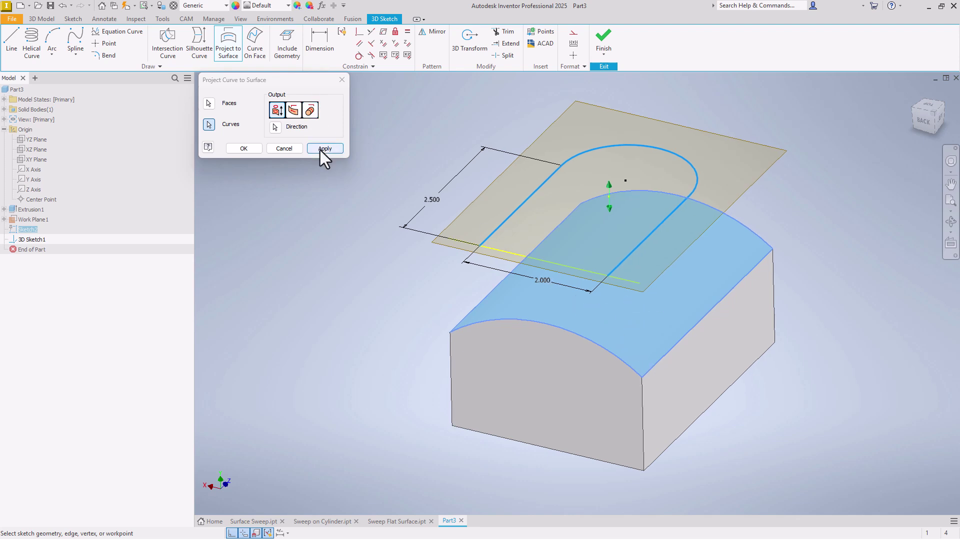
{"action": "left_click", "coordinate": [295, 149]}
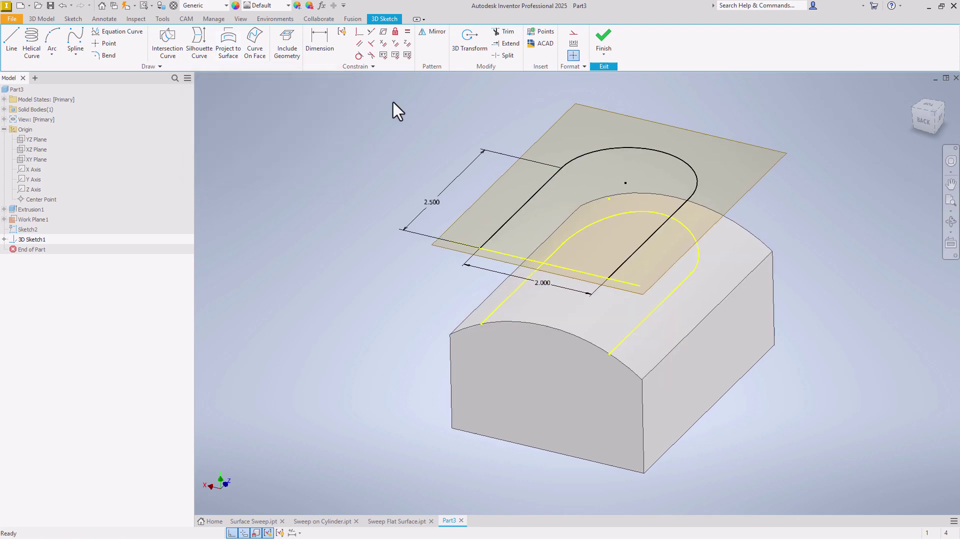
{"action": "mouse_move", "coordinate": [753, 233]}
{"action": "middle_mouse_down", "text": "shift"}
{"action": "mouse_move", "coordinate": [692, 295]}
{"action": "mouse_move", "coordinate": [680, 267]}
{"action": "mouse_move", "coordinate": [600, 283]}
{"action": "middle_mouse_up", "text": "shift"}
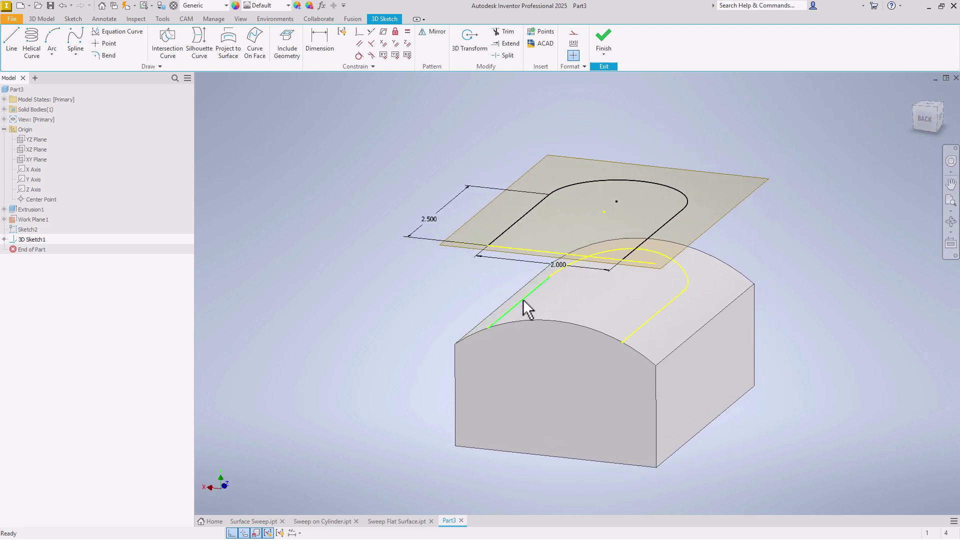
{"action": "left_click", "coordinate": [936, 88]}
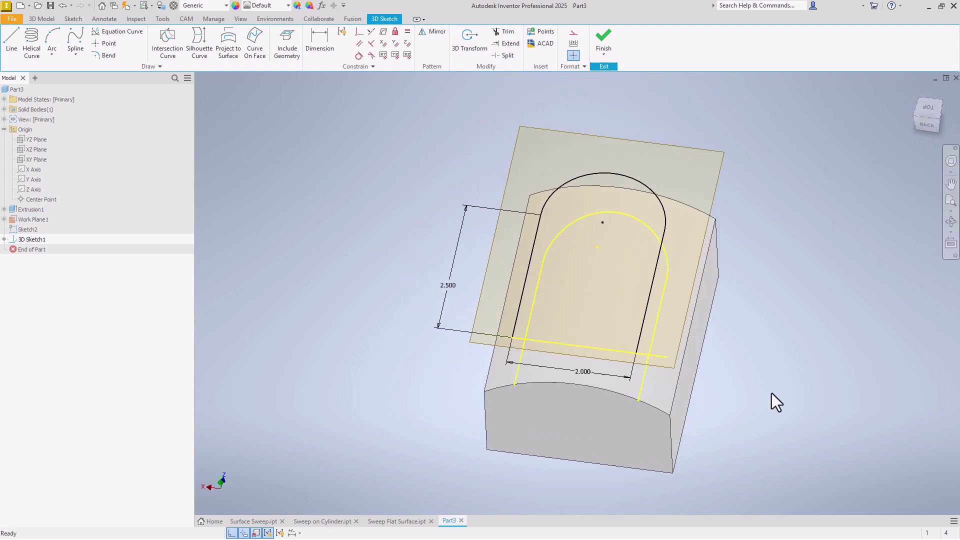
{"action": "right_click", "coordinate": [267, 218]}
{"action": "left_click", "coordinate": [275, 249]}
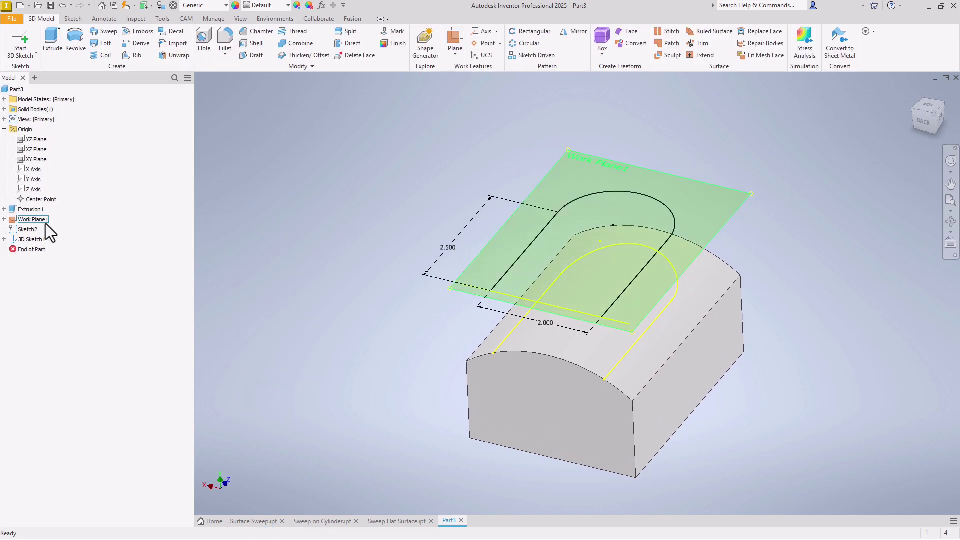
Hide the offset work plane and the original flat U-shaped path sketch.
{"action": "left_click", "coordinate": [28, 219]}
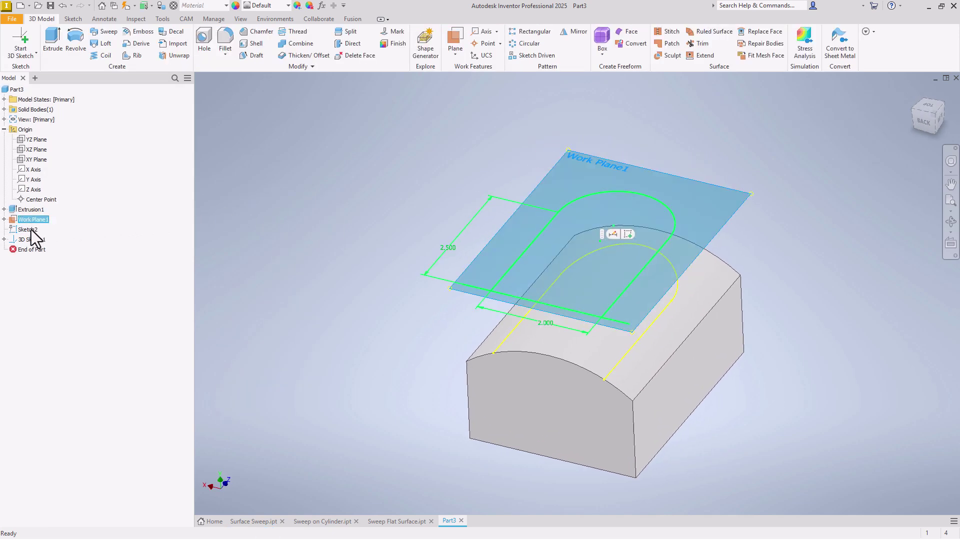
{"action": "right_click", "coordinate": [34, 223]}
{"action": "left_click", "coordinate": [61, 315]}
{"action": "right_click", "coordinate": [28, 230]}
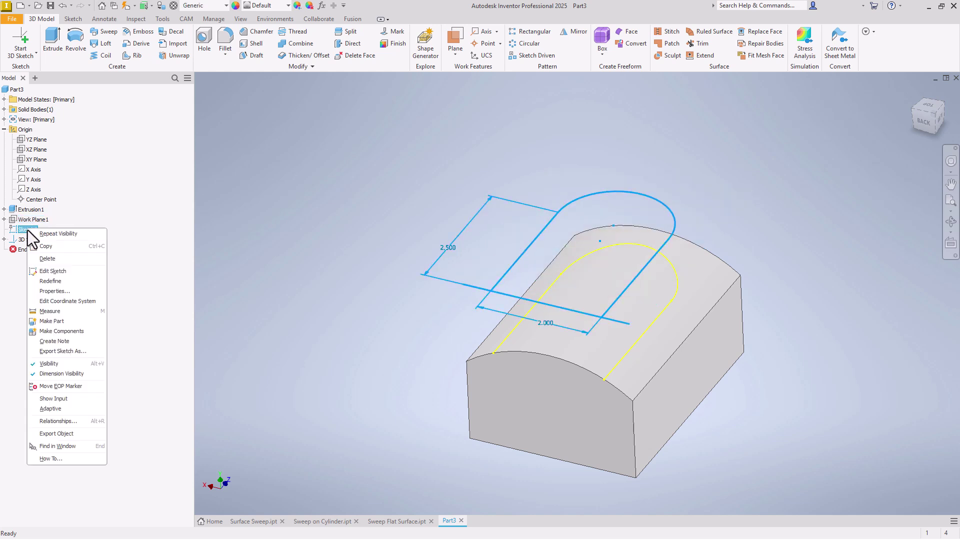
{"action": "left_click", "coordinate": [64, 361]}
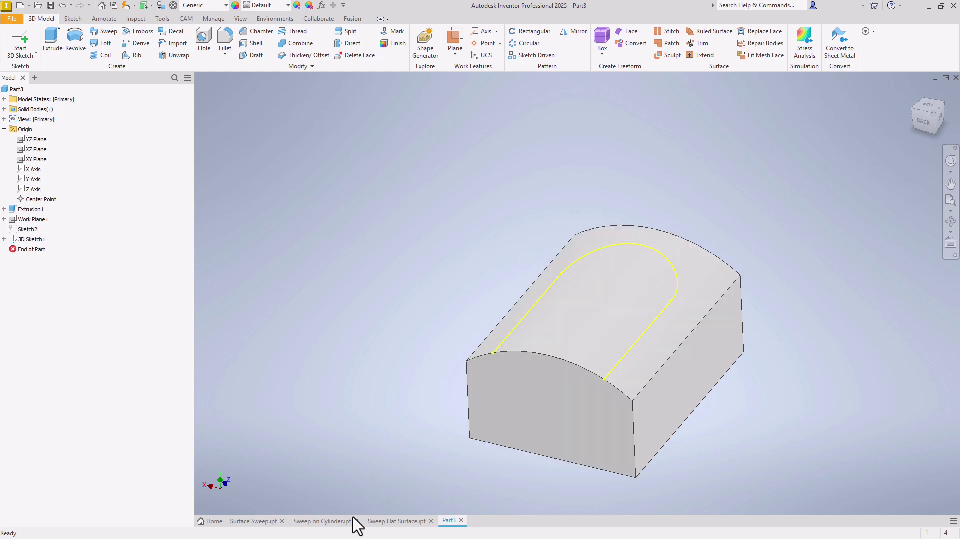
View the finished groove in Surface Sweep.ipt for reference and return to Part3.
{"action": "left_click", "coordinate": [252, 521]}
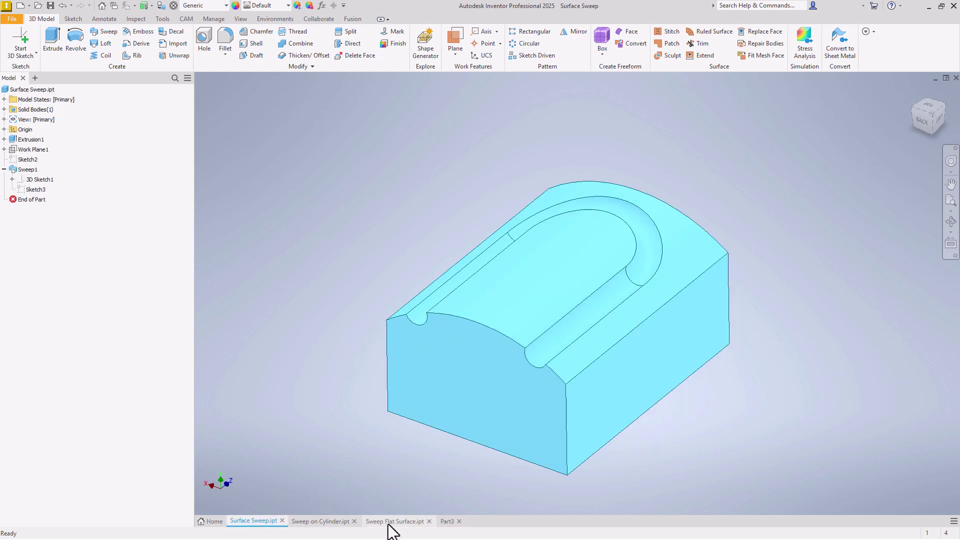
{"action": "left_click", "coordinate": [447, 522]}
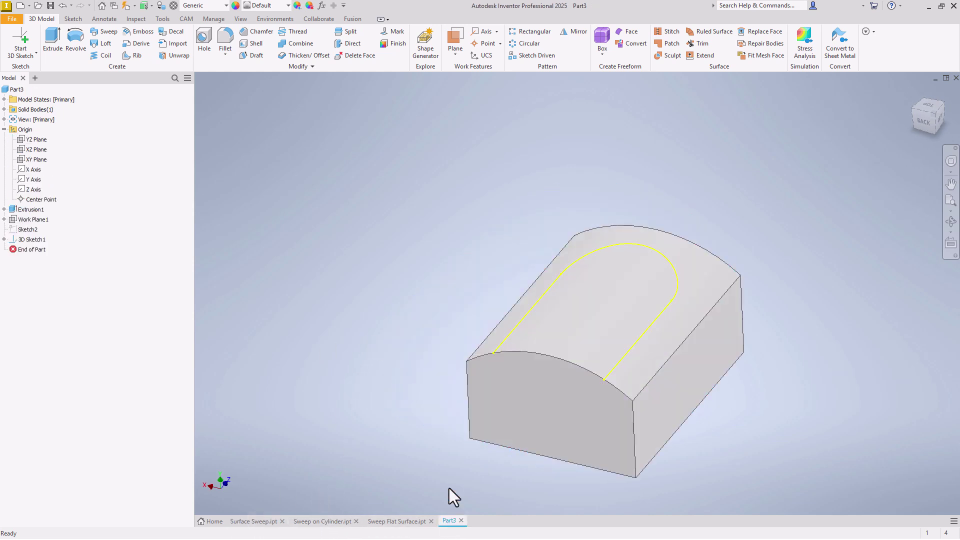
Start a 2D sketch on the block's flat end face and project the endpoint of the curved path's left leg into it.
{"action": "right_click", "coordinate": [518, 396]}
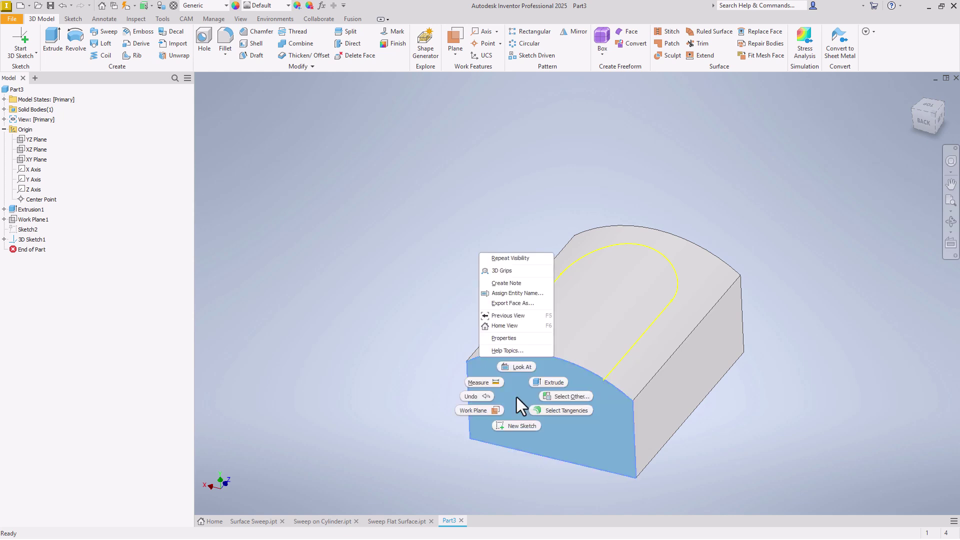
{"action": "left_click", "coordinate": [523, 429]}
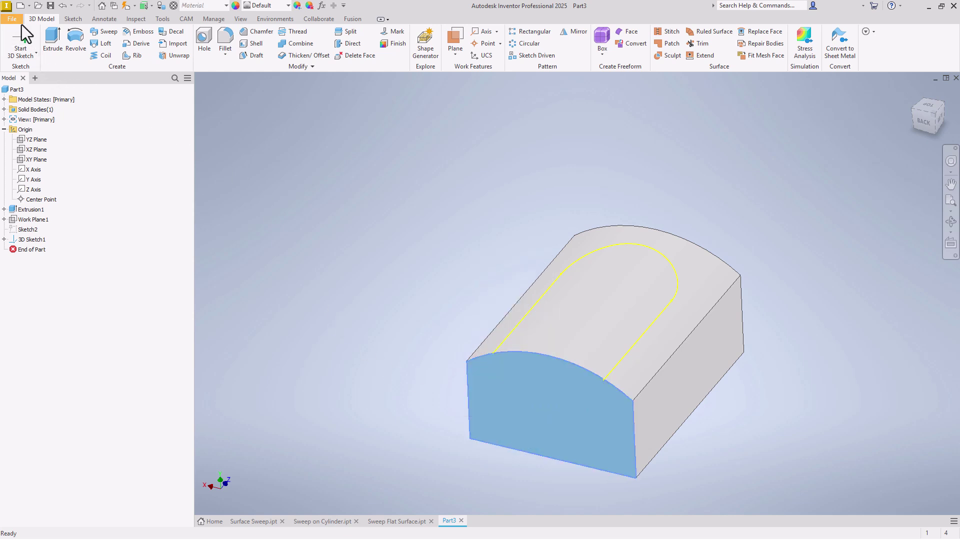
{"action": "left_click", "coordinate": [23, 50]}
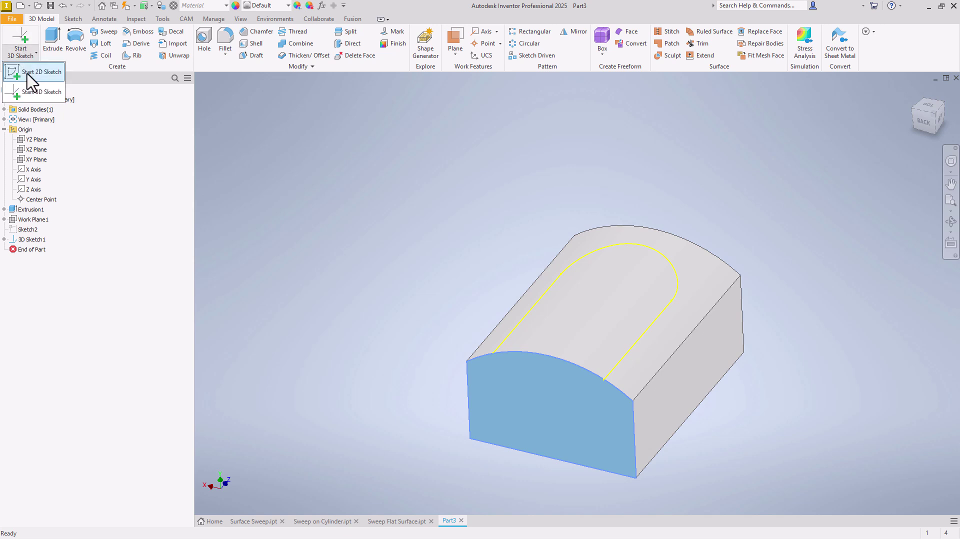
{"action": "left_click", "coordinate": [26, 73]}
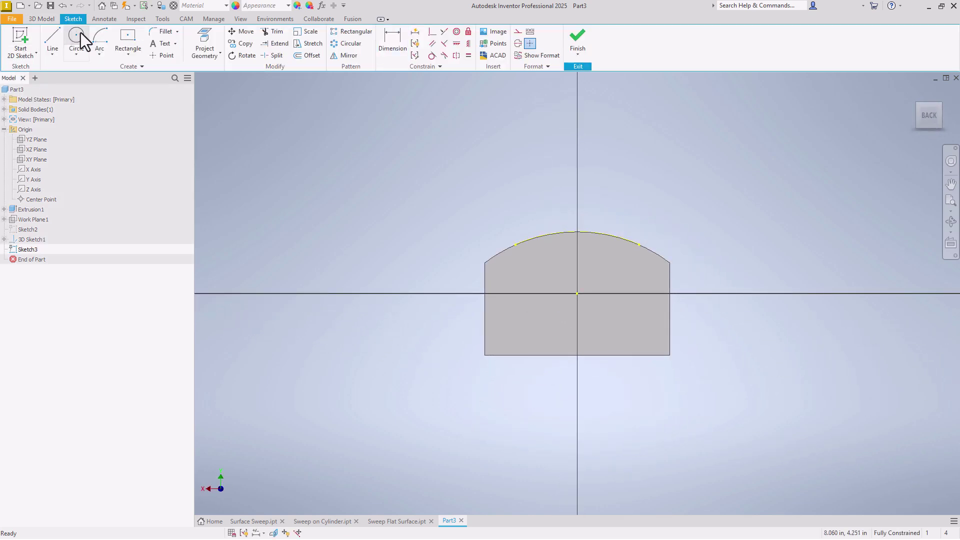
{"action": "key", "text": "F5"}
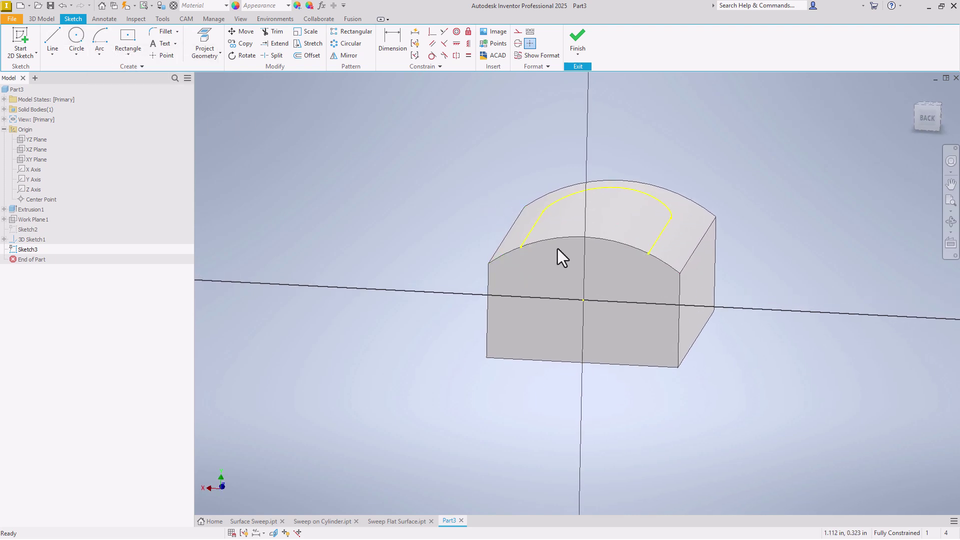
{"action": "left_click", "coordinate": [76, 39]}
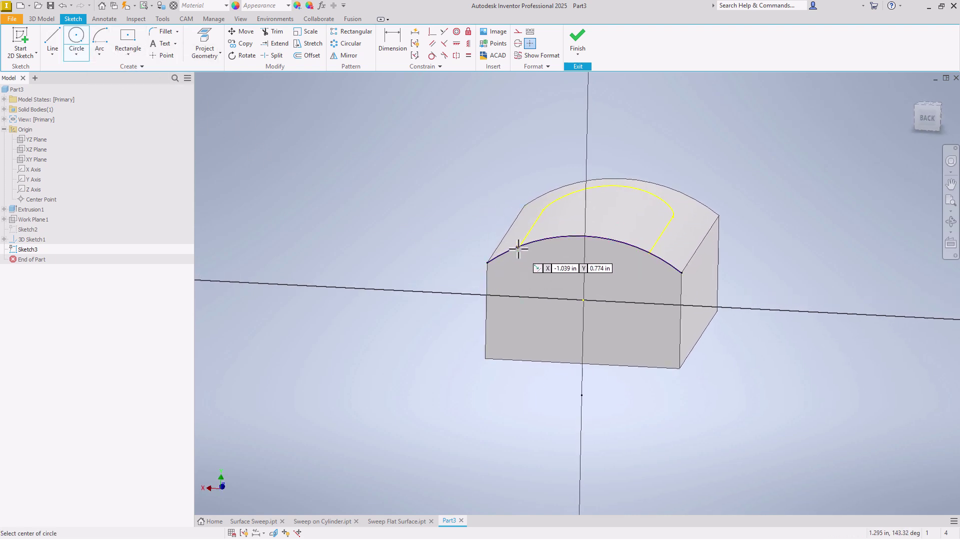
{"action": "left_click", "coordinate": [204, 42]}
{"action": "middle_click_drag", "start_coordinate": [493, 220], "coordinate": [511, 248], "text": "shift"}
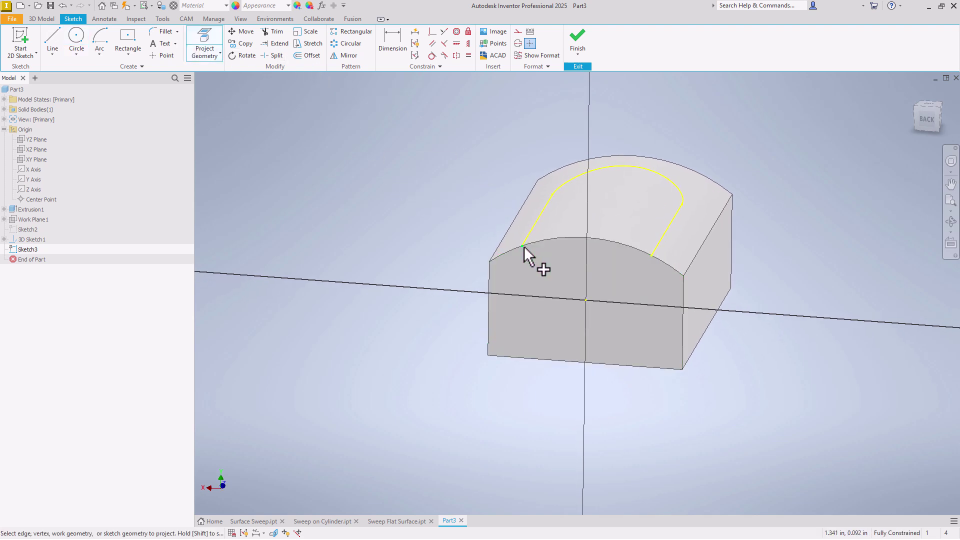
{"action": "left_click", "coordinate": [523, 245]}
Draw a circle of 0.375 in diameter centered on the projected path endpoint and finish the sketch.
{"action": "left_click", "coordinate": [76, 45]}
{"action": "left_click", "coordinate": [501, 245]}
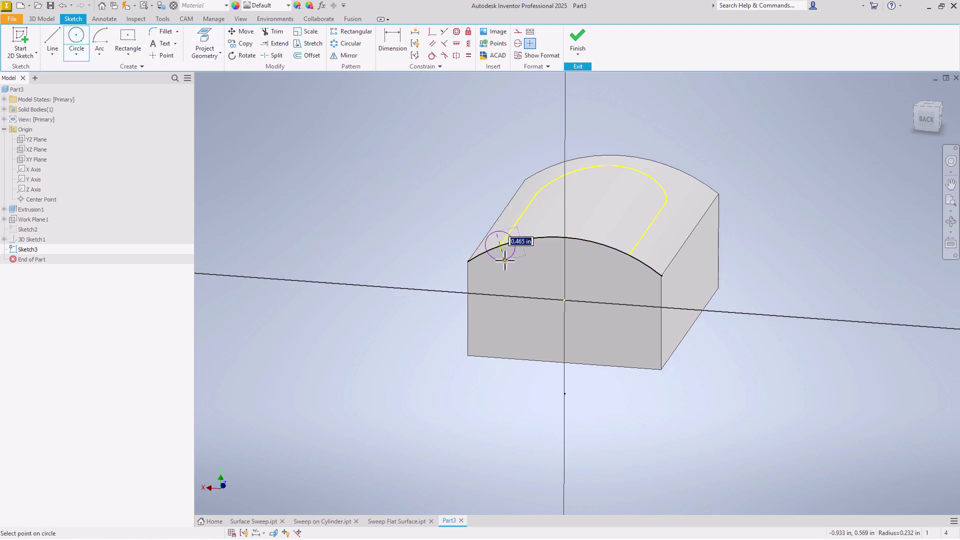
{"action": "type", "text": ".375"}
{"action": "key", "text": "Return"}
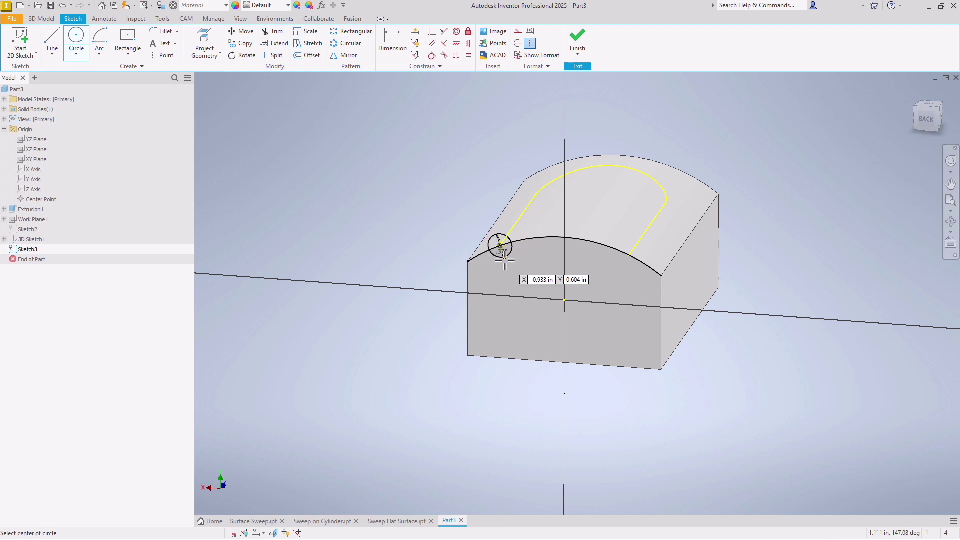
{"action": "middle_click_drag", "start_coordinate": [504, 260], "coordinate": [483, 255], "text": "shift"}
{"action": "right_click", "coordinate": [406, 155]}
{"action": "left_click", "coordinate": [450, 155]}
{"action": "middle_click_drag", "start_coordinate": [828, 472], "coordinate": [682, 228], "text": "shift"}
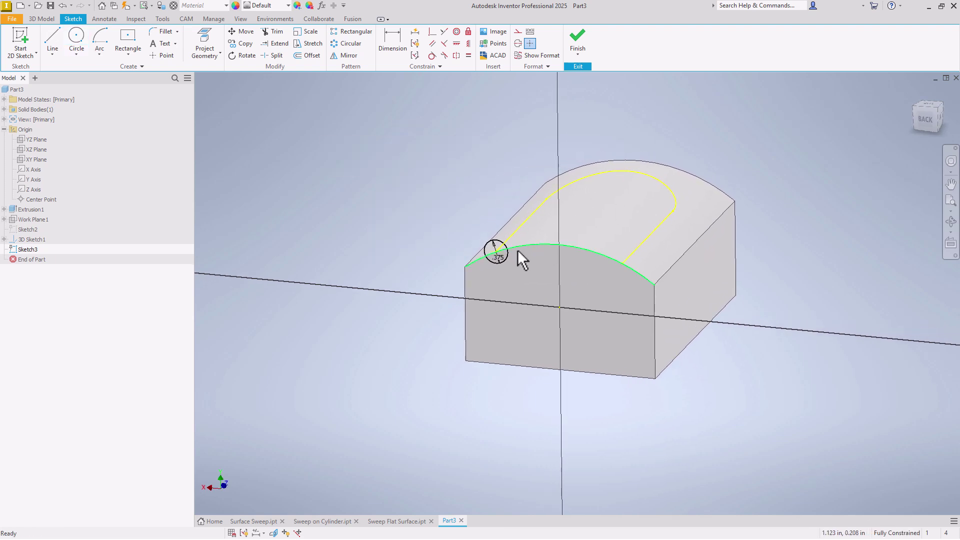
{"action": "left_click", "coordinate": [576, 37]}
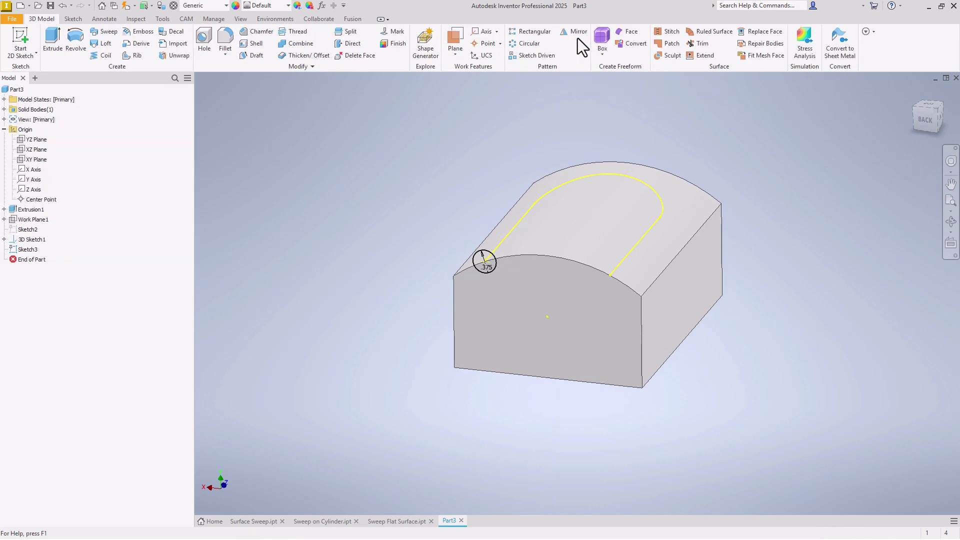
Cut the groove by sweeping the circle along the three-curve projected path, using the follow-path orientation.
{"action": "left_click", "coordinate": [103, 31]}
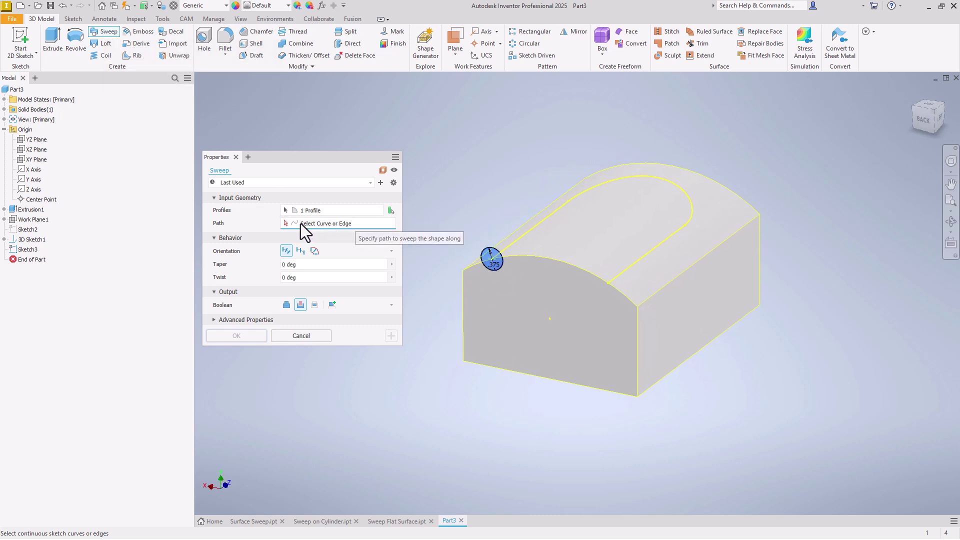
{"action": "left_click", "coordinate": [520, 236]}
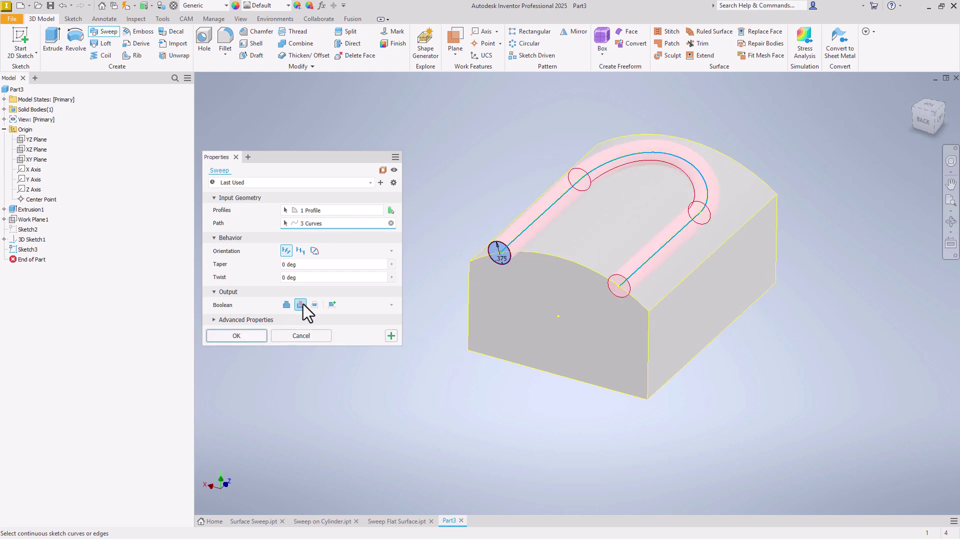
{"action": "left_click", "coordinate": [314, 251]}
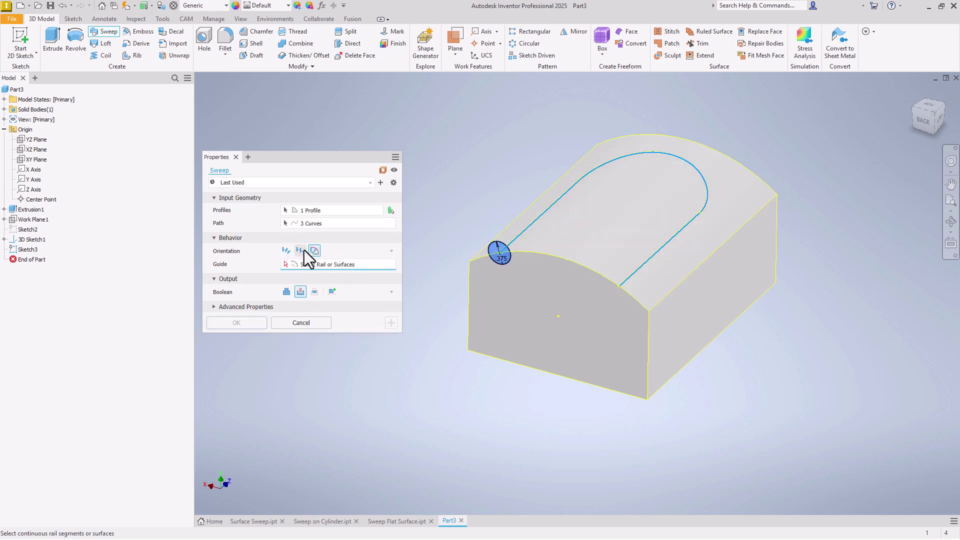
{"action": "left_click", "coordinate": [302, 251]}
{"action": "left_click", "coordinate": [315, 251]}
{"action": "scroll", "coordinate": [575, 243], "scroll_direction": "down", "scroll_amount": 1}
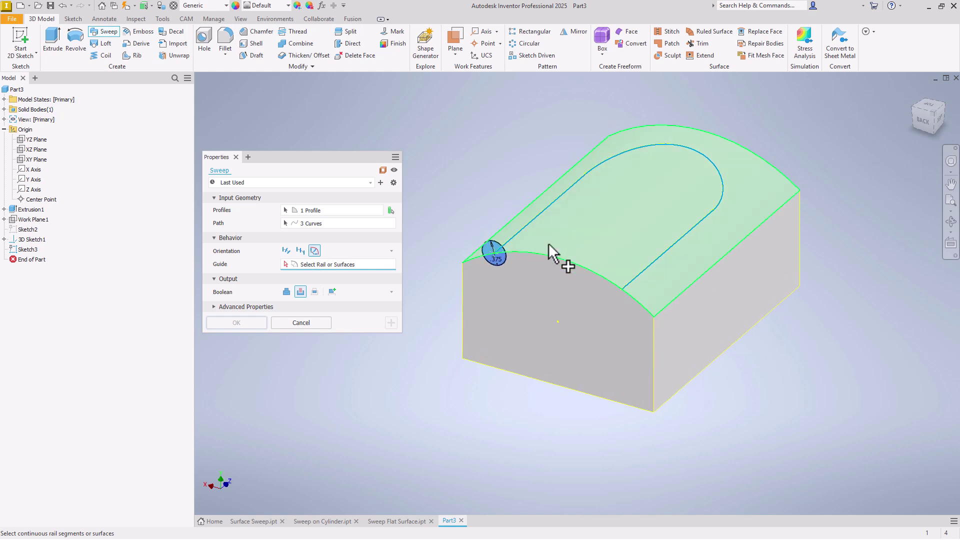
{"action": "left_click", "coordinate": [286, 251]}
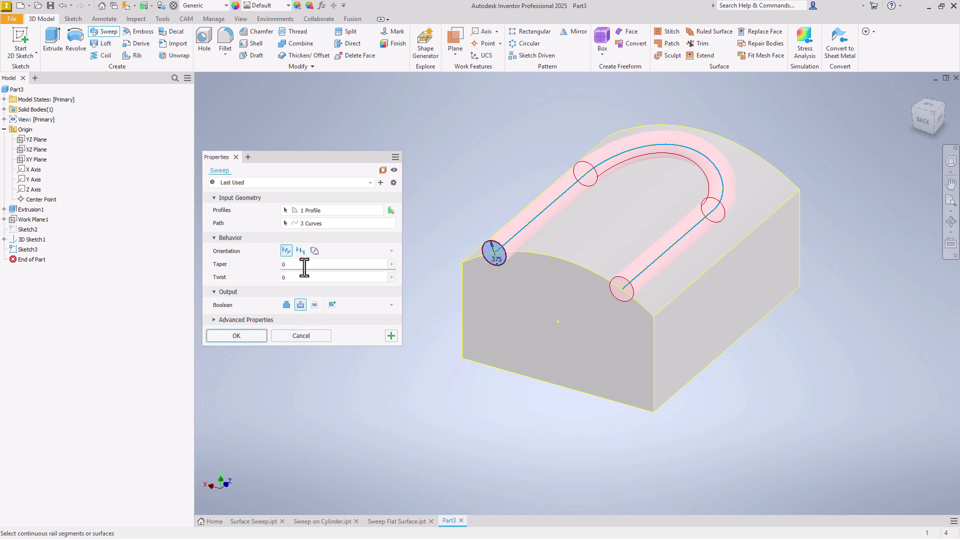
{"action": "left_click", "coordinate": [237, 335]}
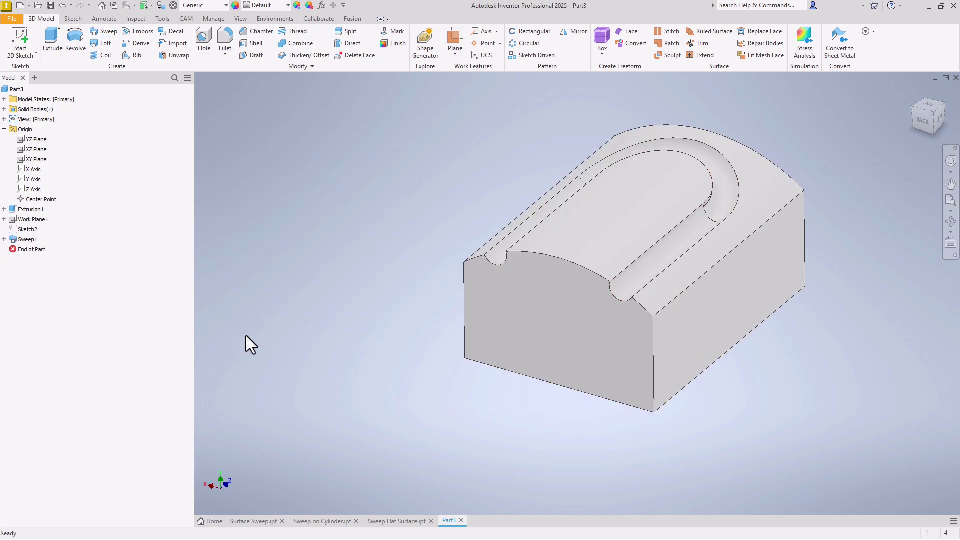
{"action": "middle_click_drag", "start_coordinate": [246, 335], "coordinate": [271, 283], "text": "shift"}
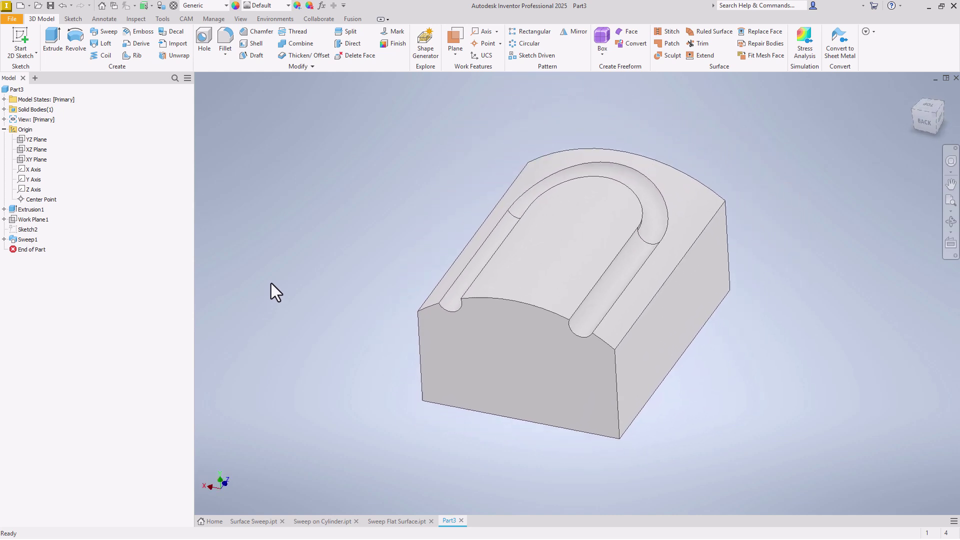
Switch to Sweep on Cylinder.ipt and roll the model back to just after the cylinder extrusion.
{"action": "left_click", "coordinate": [320, 521]}
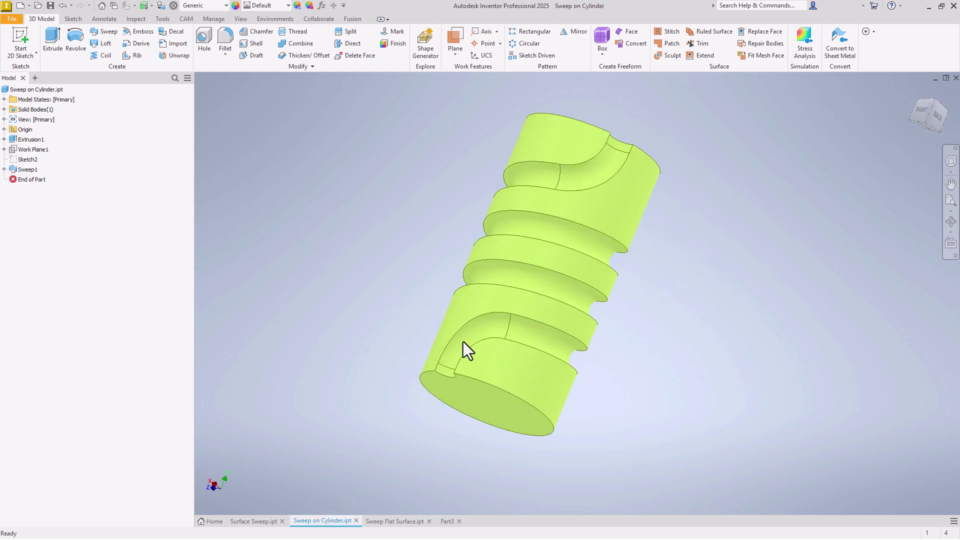
{"action": "left_click", "coordinate": [479, 233]}
{"action": "left_click", "coordinate": [836, 262]}
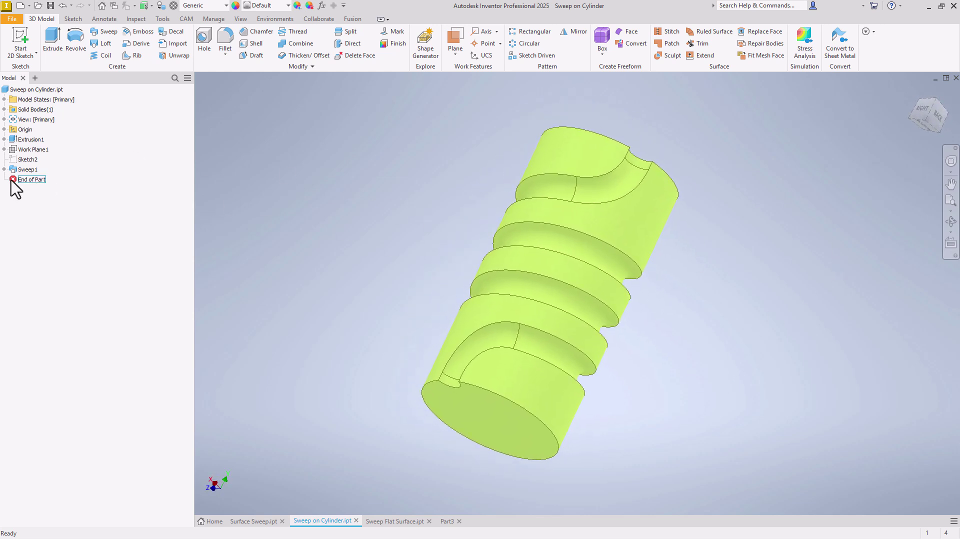
{"action": "mouse_move", "coordinate": [12, 183]}
{"action": "left_mouse_down"}
{"action": "mouse_move", "coordinate": [13, 141]}
{"action": "mouse_move", "coordinate": [14, 151]}
{"action": "left_mouse_up"}
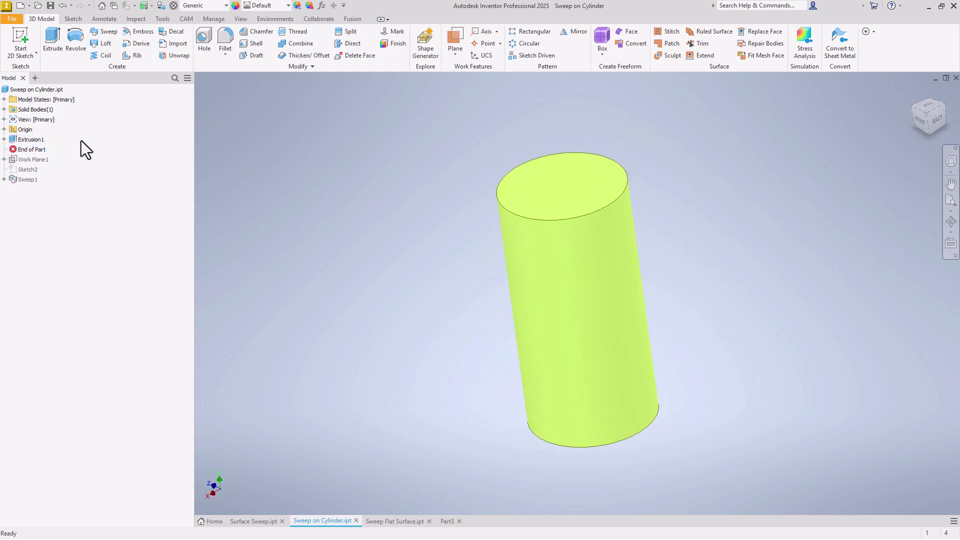
Examine the cylinder's base circle sketch and its extrusion settings without changing them.
{"action": "left_click", "coordinate": [4, 139]}
{"action": "double_click", "coordinate": [24, 150]}
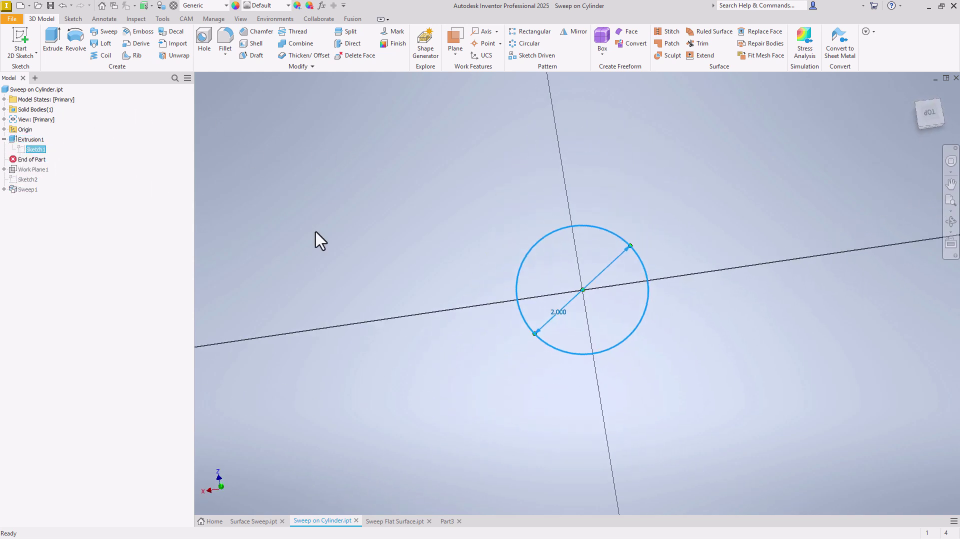
{"action": "right_click", "coordinate": [486, 239]}
{"action": "left_click", "coordinate": [486, 248]}
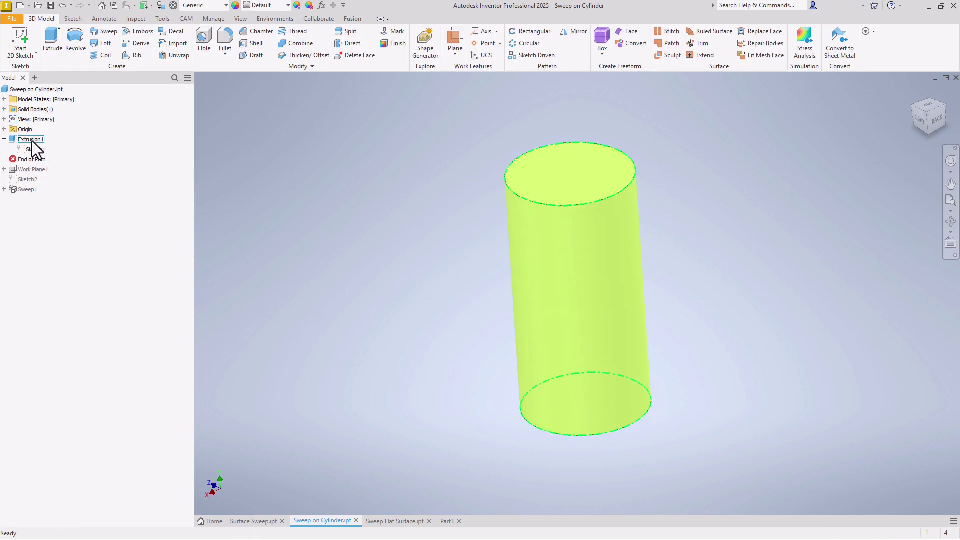
{"action": "double_click", "coordinate": [15, 142]}
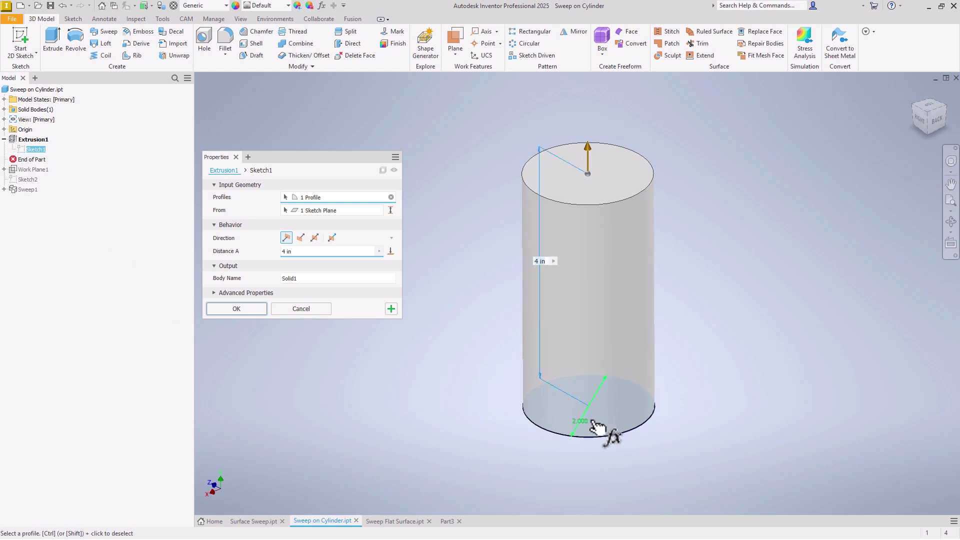
{"action": "left_click", "coordinate": [300, 309]}
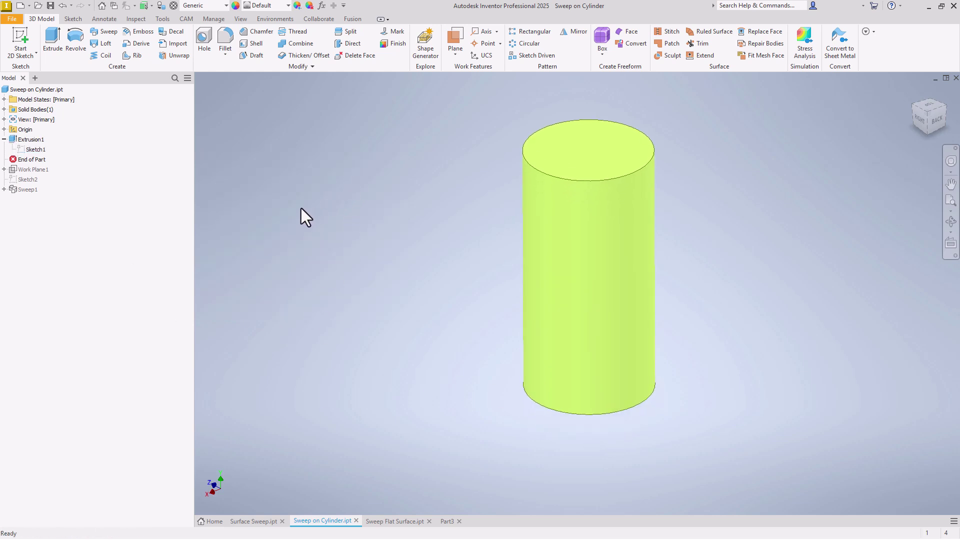
Roll the model forward to view the finished groove, and roll it back to just after the cylinder extrusion.
{"action": "left_click_drag", "start_coordinate": [13, 160], "coordinate": [15, 188]}
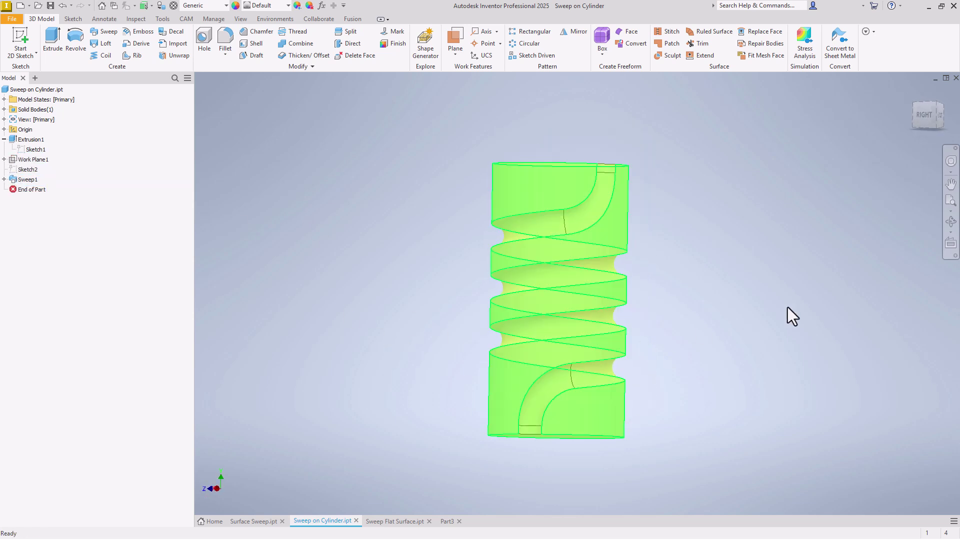
{"action": "left_click", "coordinate": [13, 190]}
{"action": "left_click_drag", "start_coordinate": [13, 190], "coordinate": [22, 160]}
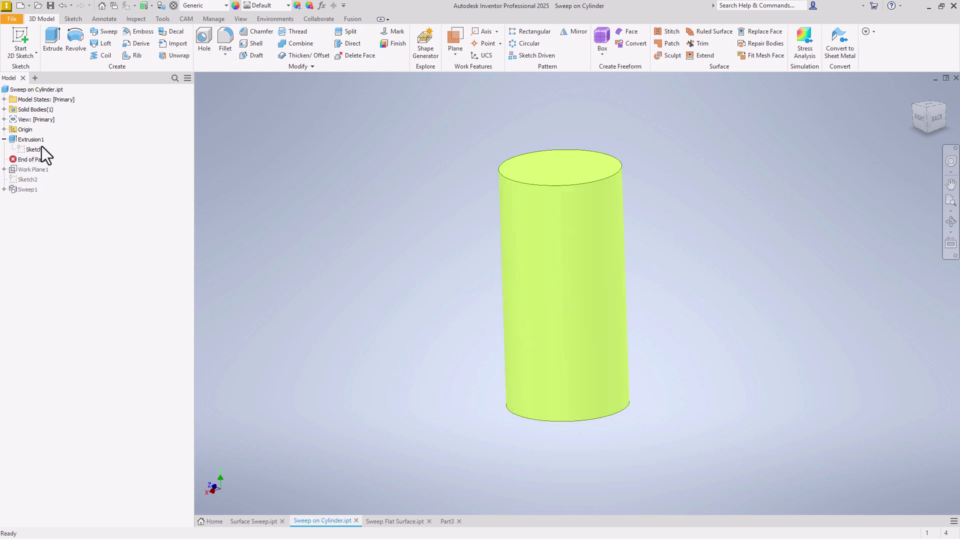
Create a work plane parallel to the YZ Plane and tangent to the cylinder's face.
{"action": "left_click", "coordinate": [4, 129]}
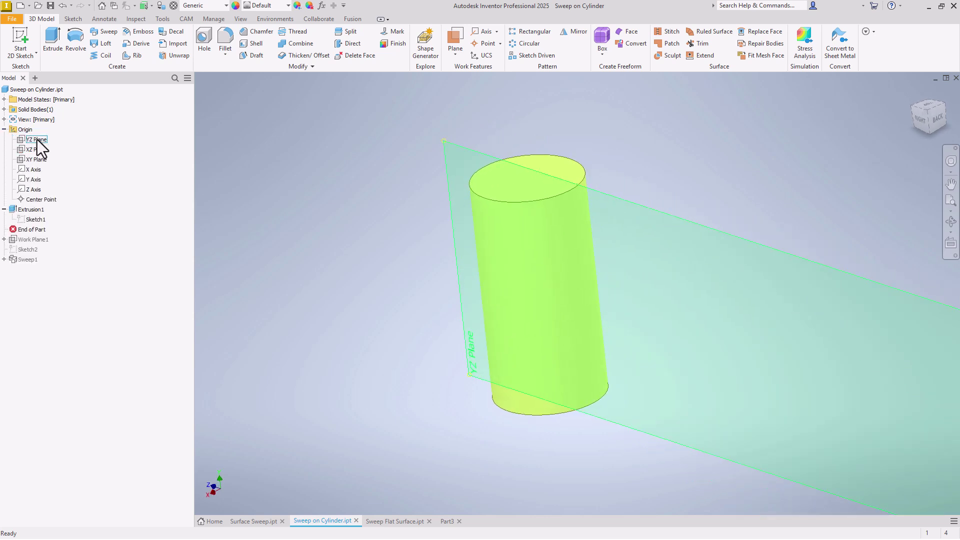
{"action": "left_click", "coordinate": [37, 140]}
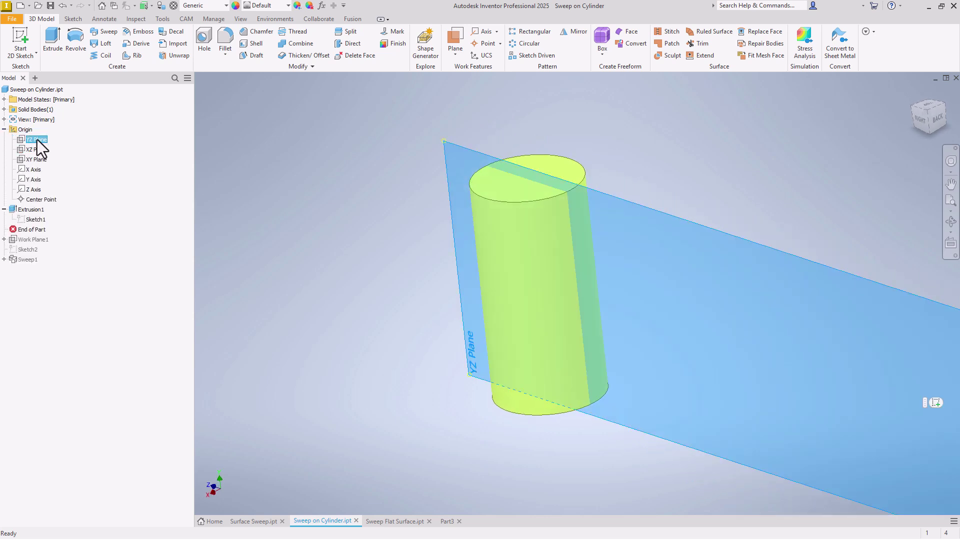
{"action": "left_click", "coordinate": [455, 38]}
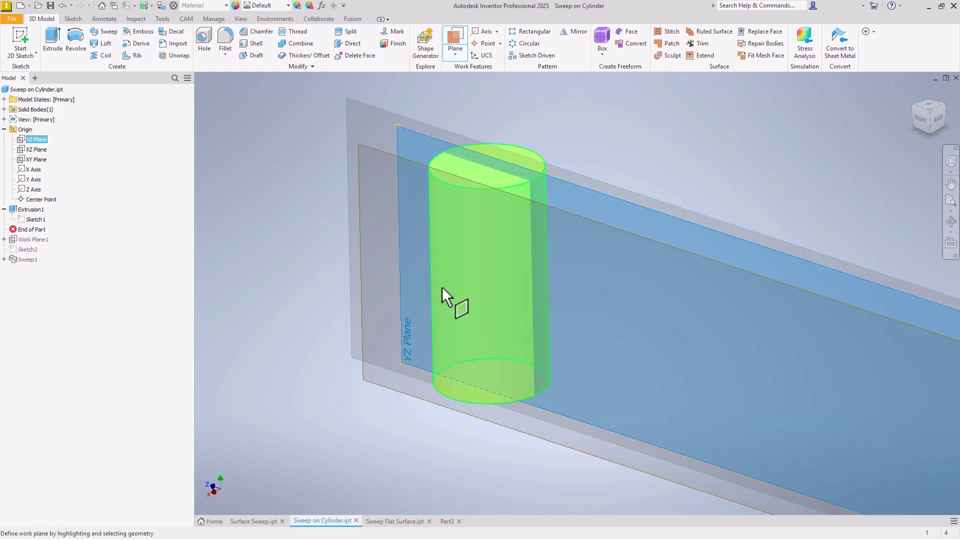
{"action": "left_click", "coordinate": [447, 287]}
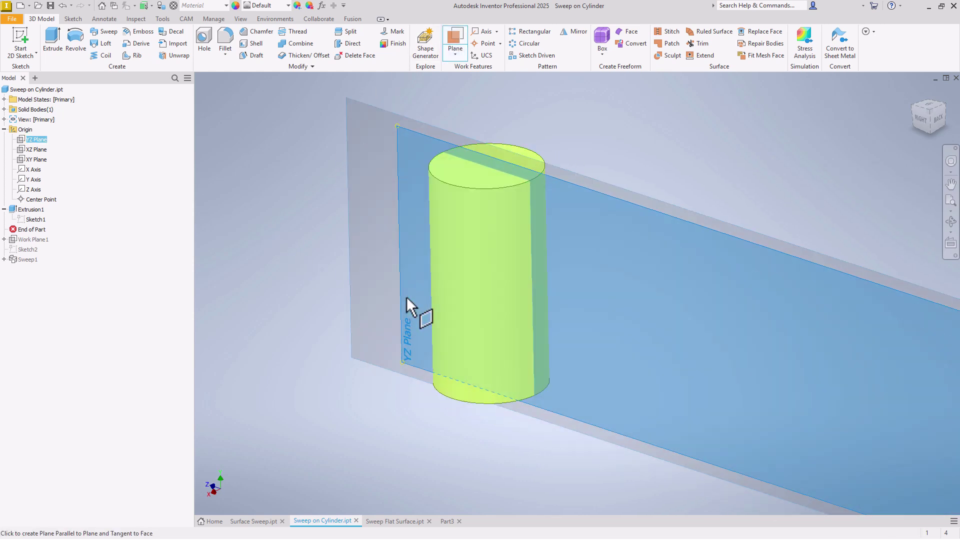
{"action": "left_click", "coordinate": [421, 293]}
{"action": "left_click", "coordinate": [448, 291]}
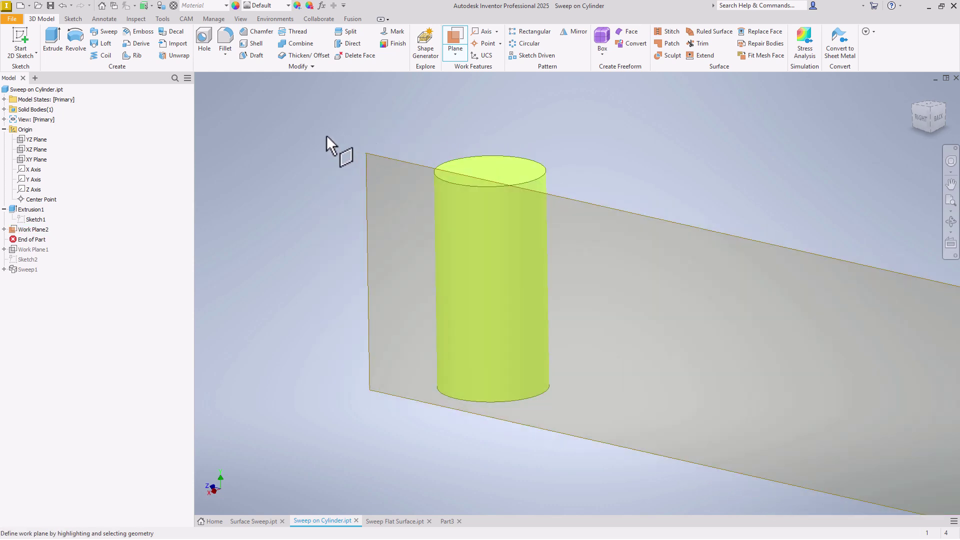
{"action": "key", "text": "Escape"}
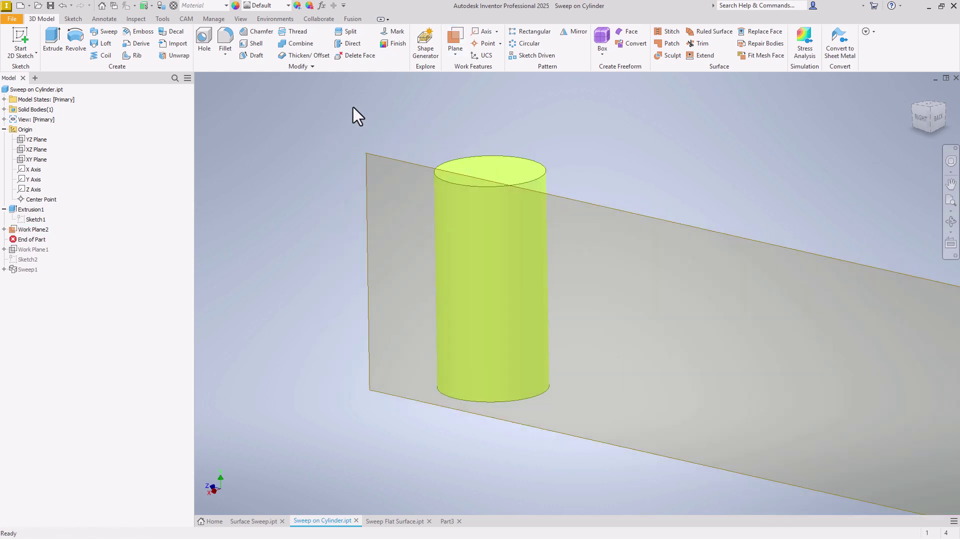
Start a 2D sketch on the tangent work plane and draw a horizontal line about 0.207 in long from the origin, continuing into a tangent arc.
{"action": "left_click", "coordinate": [389, 159]}
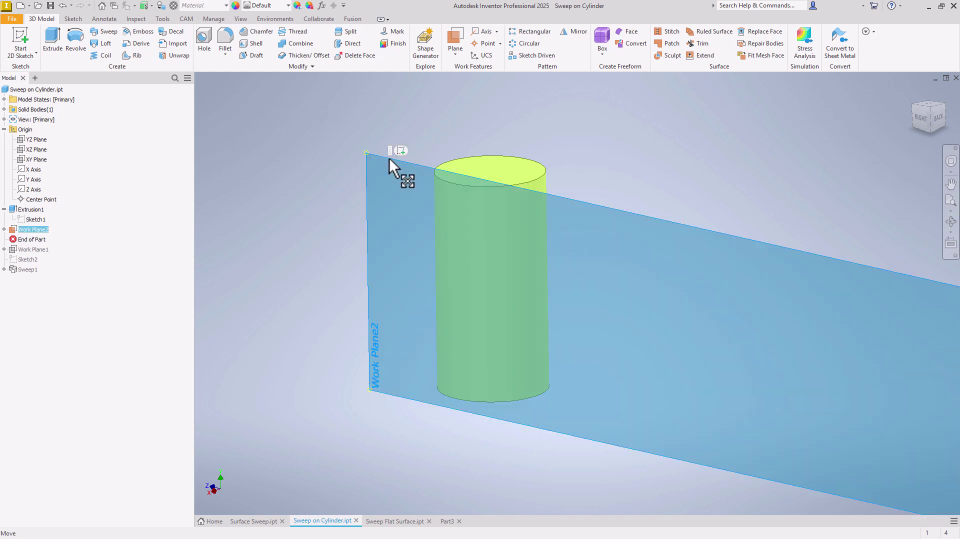
{"action": "left_click", "coordinate": [24, 35]}
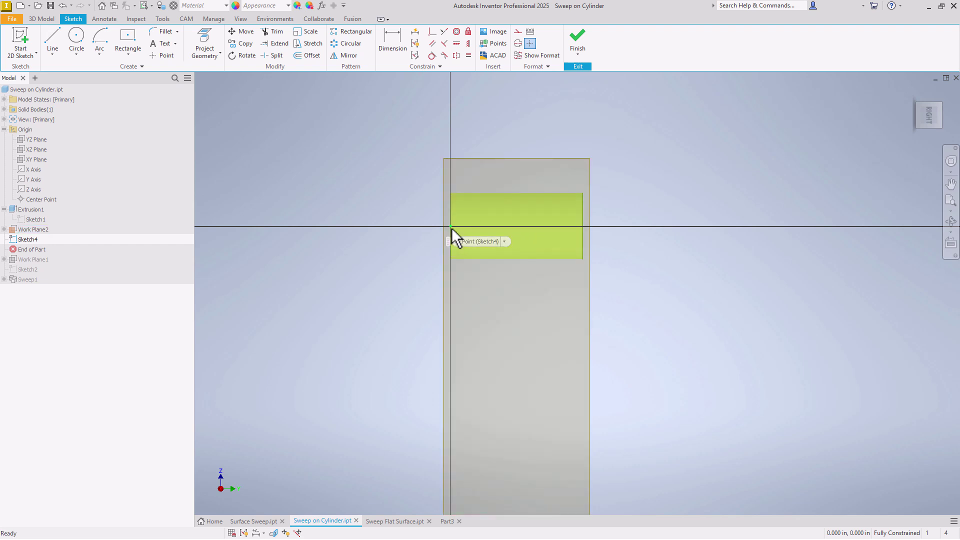
{"action": "left_click", "coordinate": [53, 34]}
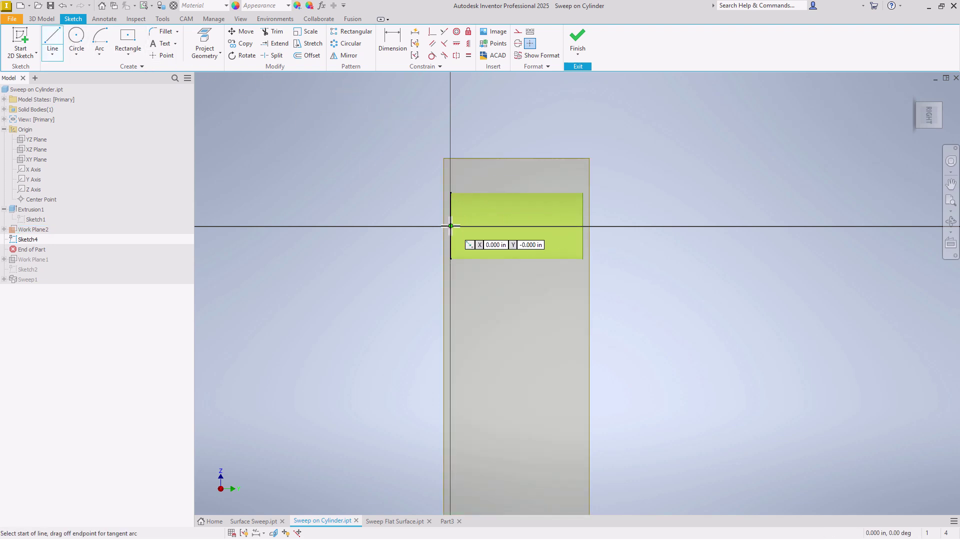
{"action": "scroll", "coordinate": [451, 226], "scroll_direction": "down", "scroll_amount": 5}
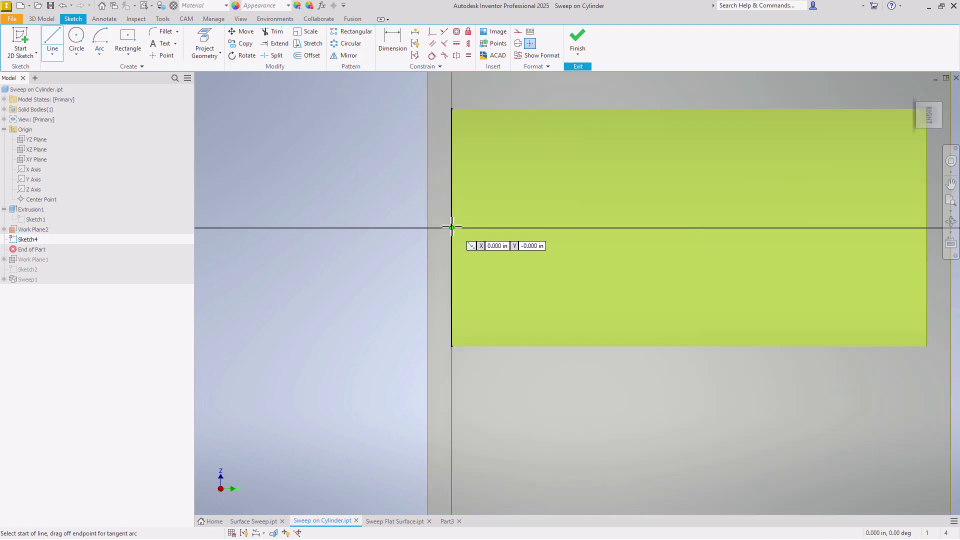
{"action": "left_click", "coordinate": [452, 227]}
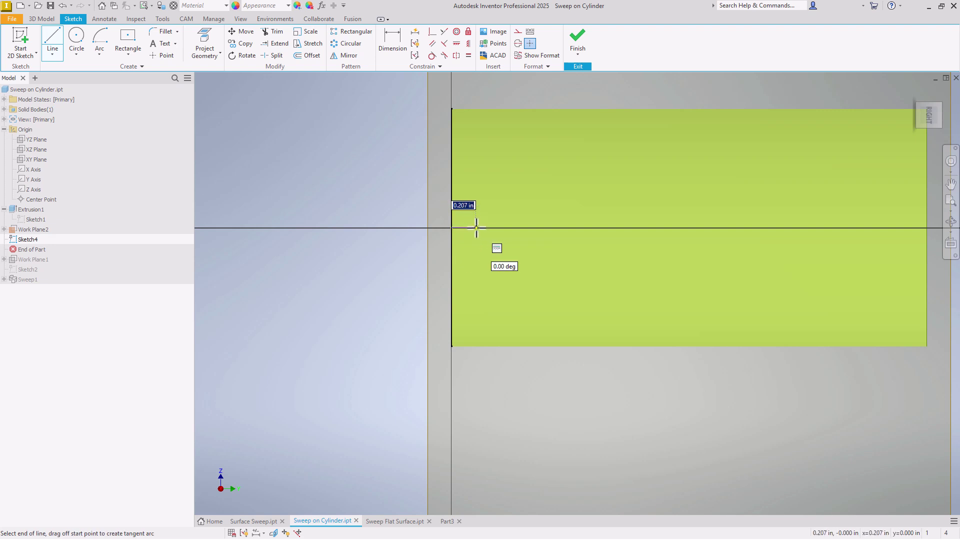
{"action": "left_click", "coordinate": [476, 228]}
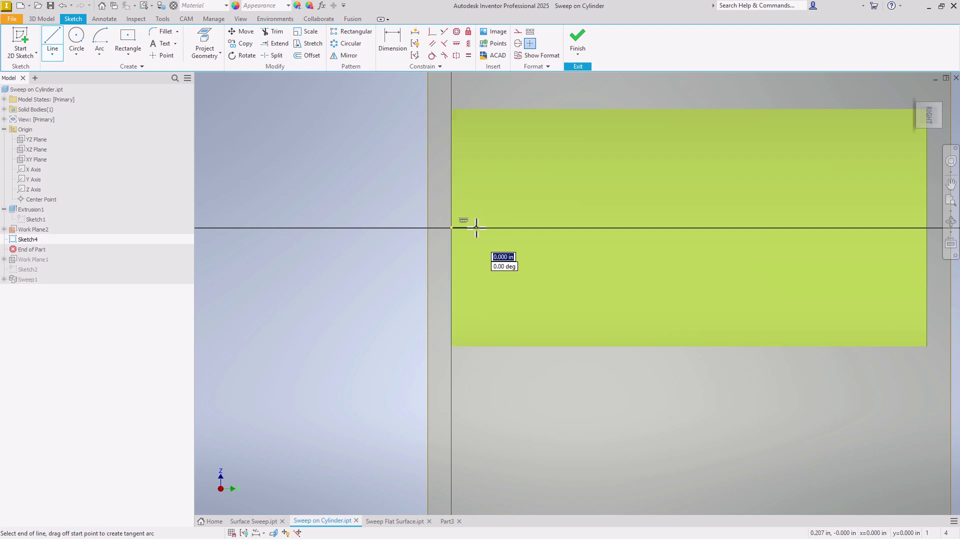
{"action": "left_click_drag", "start_coordinate": [476, 227], "coordinate": [514, 250]}
Continue the path with a diagonal line about 3.79 in long, tangent to the first arc, followed by a tangent arc of about 0.8 in radius.
{"action": "scroll", "coordinate": [512, 248], "scroll_direction": "down", "scroll_amount": 2}
{"action": "scroll", "coordinate": [512, 249], "scroll_direction": "down", "scroll_amount": 3}
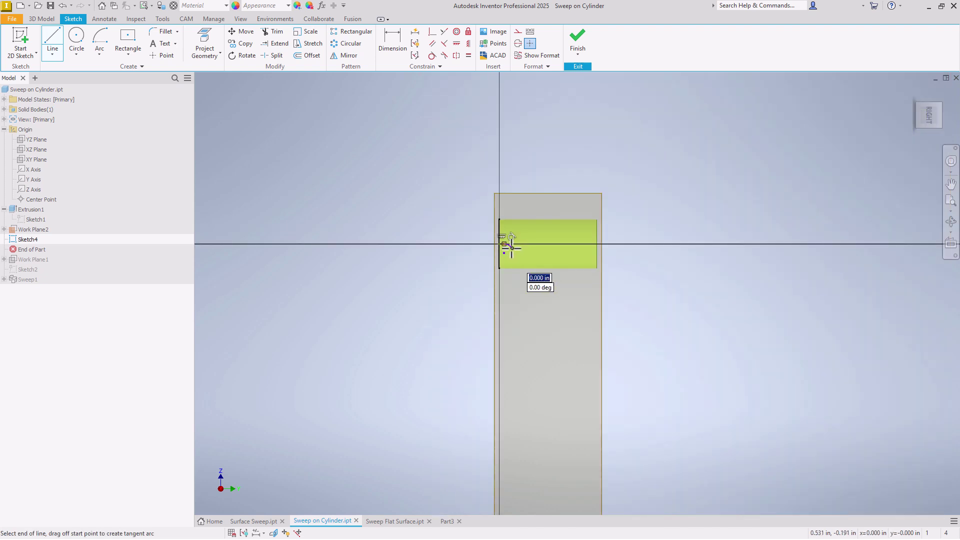
{"action": "left_click", "coordinate": [558, 330]}
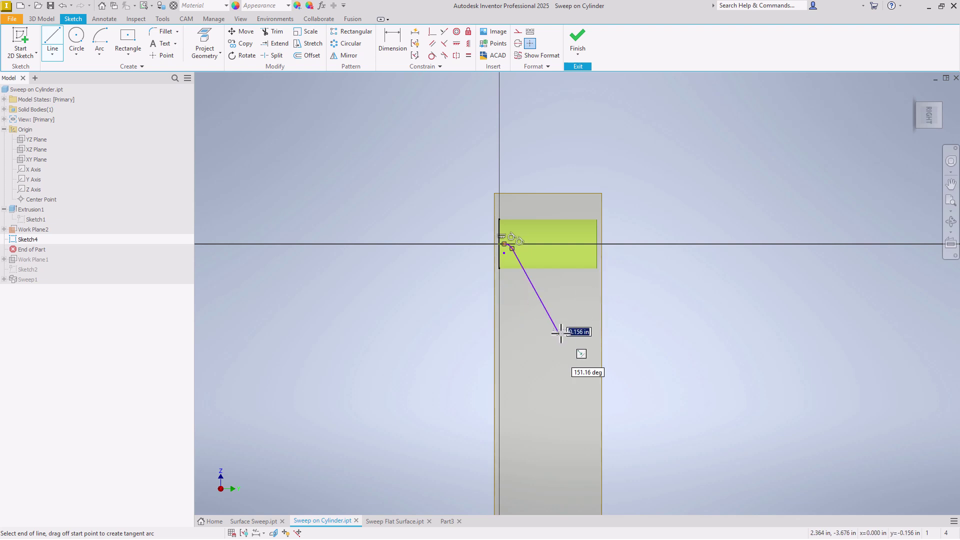
{"action": "scroll", "coordinate": [559, 330], "scroll_direction": "up", "scroll_amount": 5}
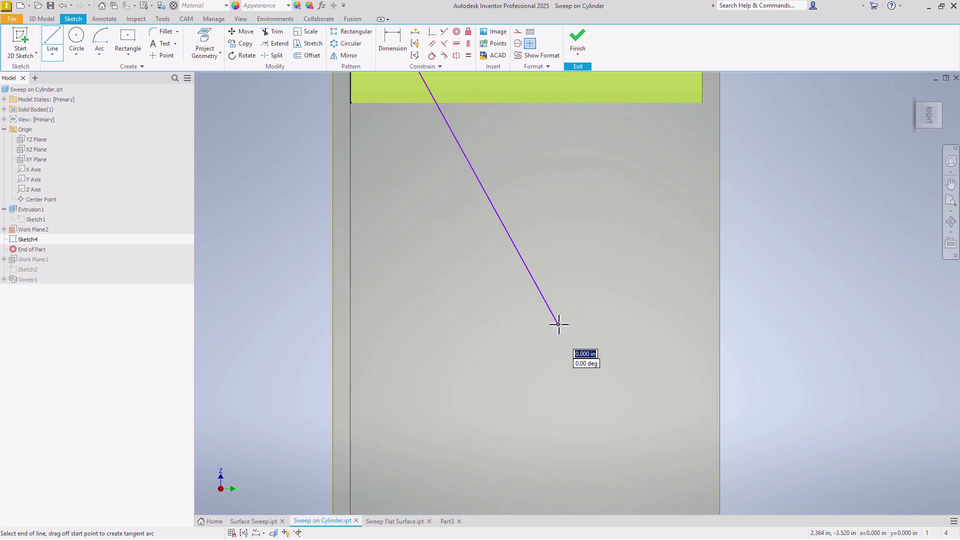
{"action": "left_click_drag", "start_coordinate": [559, 324], "coordinate": [625, 363]}
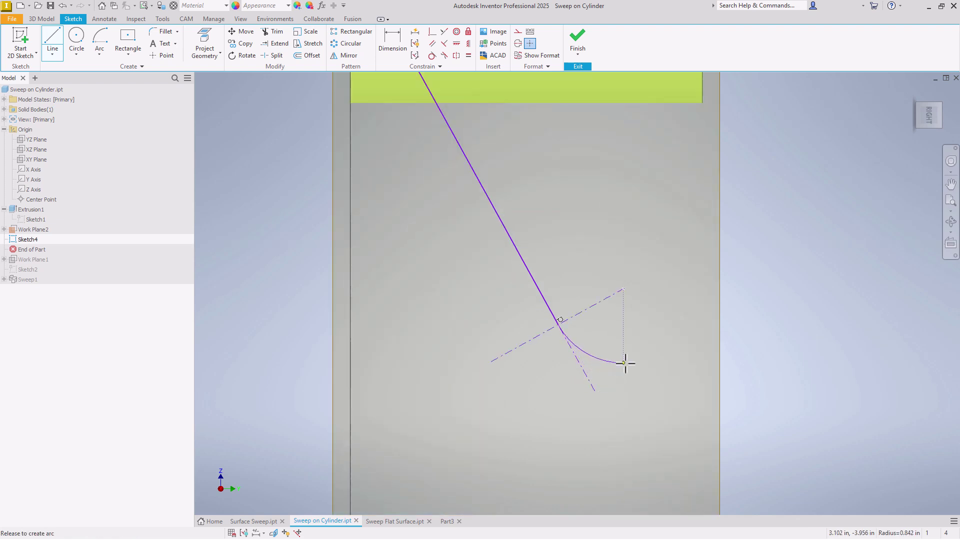
{"action": "left_click_drag", "start_coordinate": [625, 363], "coordinate": [619, 361]}
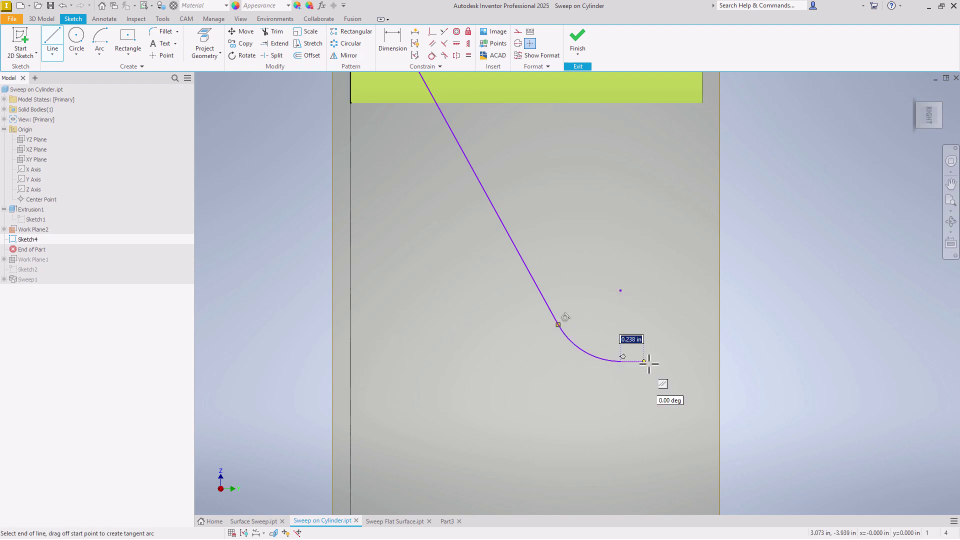
End the path with a horizontal line tangent to the second arc and parallel to the first line, and show the sketch constraints.
{"action": "left_click", "coordinate": [705, 361]}
{"action": "right_click", "coordinate": [706, 361]}
{"action": "left_click", "coordinate": [731, 363]}
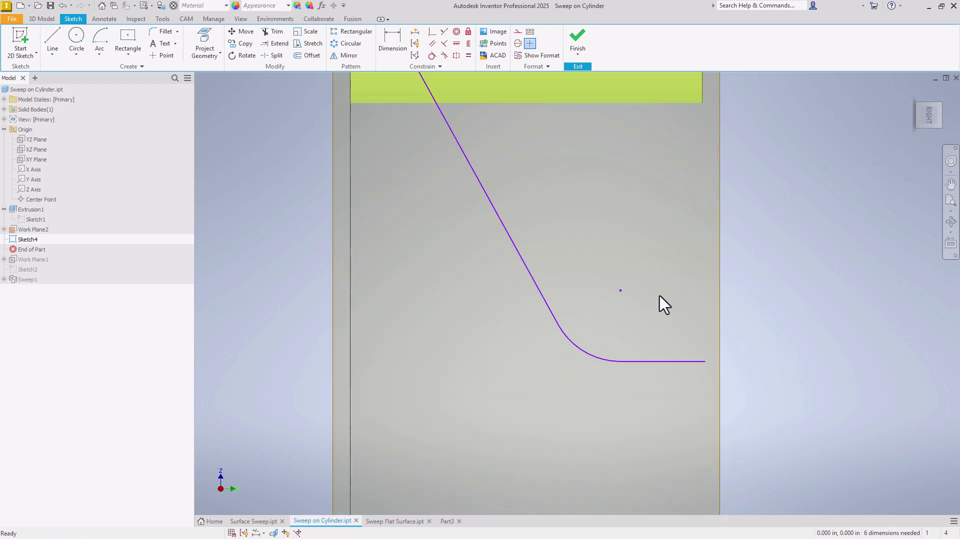
{"action": "key", "text": "F8"}
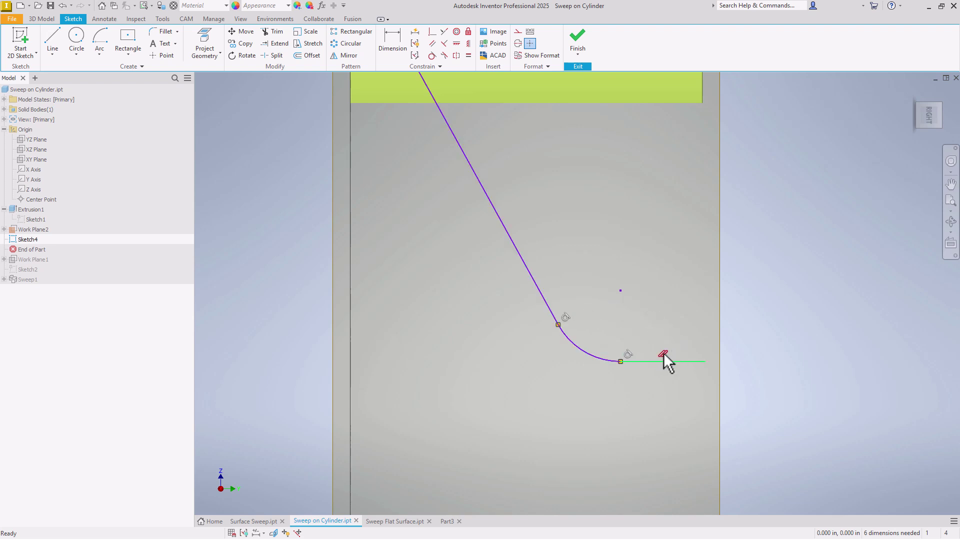
Constrain the free endpoint of the path's last horizontal line coincident with the cylinder's far end edge.
{"action": "scroll", "coordinate": [652, 462], "scroll_direction": "up", "scroll_amount": 3}
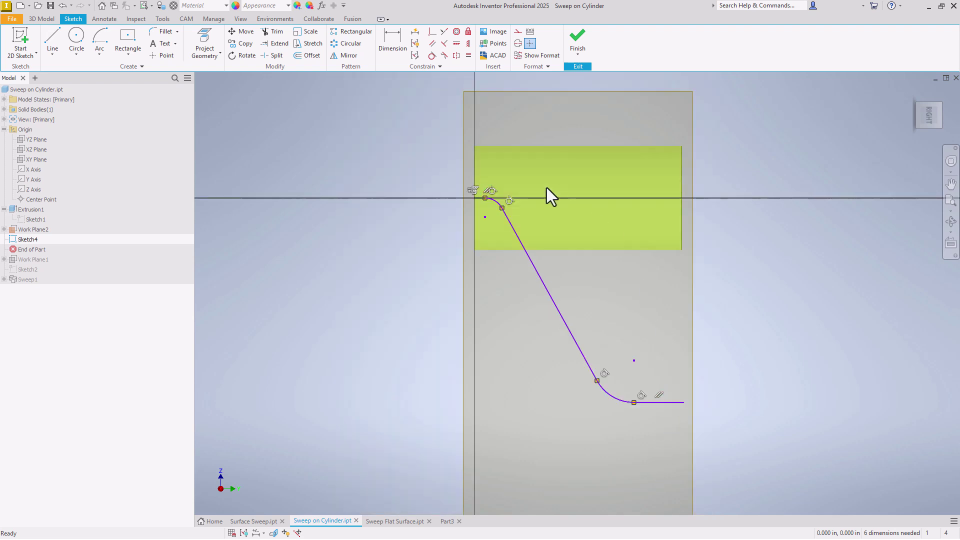
{"action": "scroll", "coordinate": [477, 191], "scroll_direction": "down", "scroll_amount": 6}
{"action": "scroll", "coordinate": [488, 212], "scroll_direction": "down", "scroll_amount": 3}
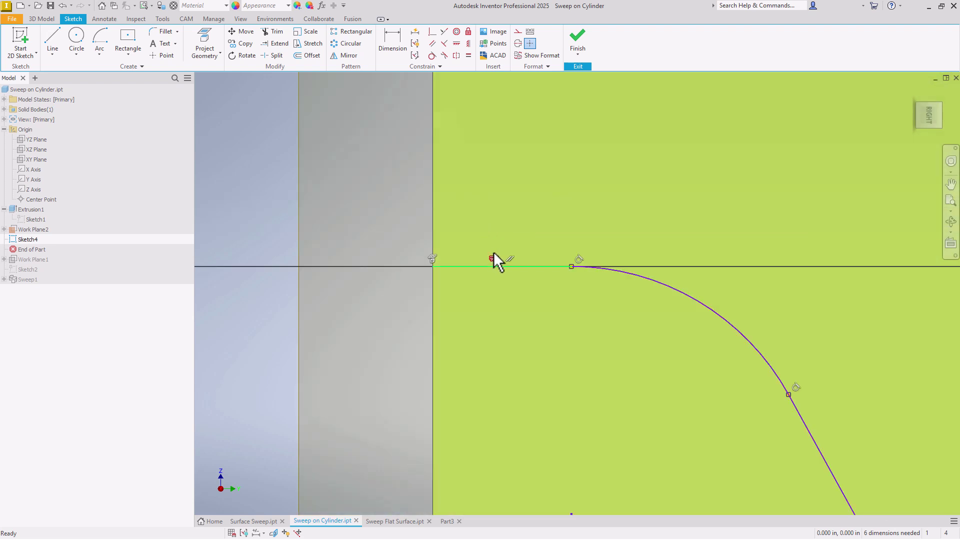
{"action": "scroll", "coordinate": [477, 210], "scroll_direction": "up", "scroll_amount": 5}
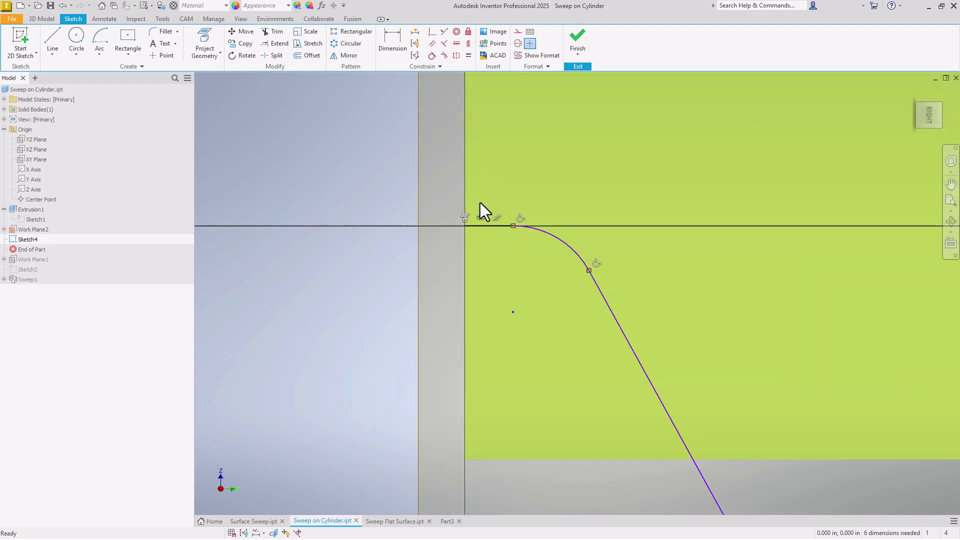
{"action": "scroll", "coordinate": [407, 180], "scroll_direction": "up", "scroll_amount": 3}
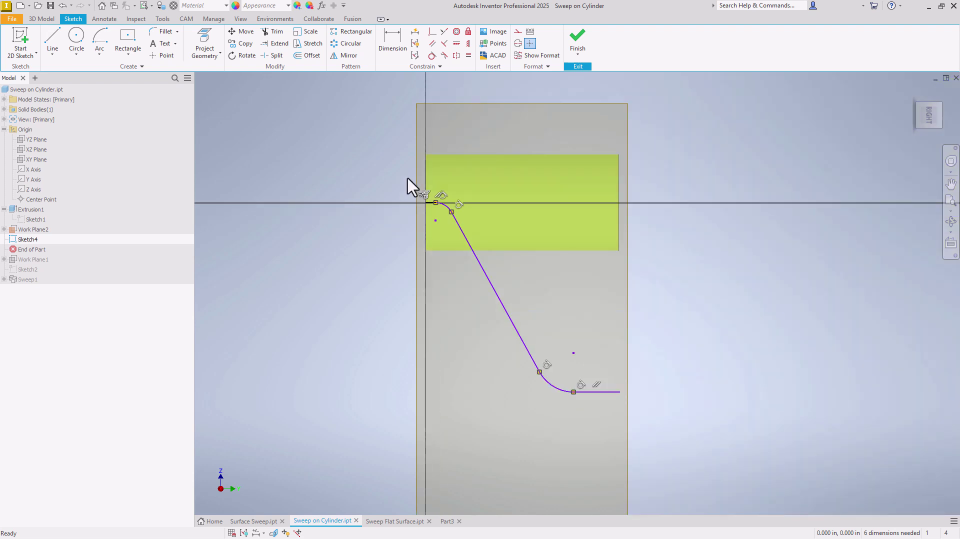
{"action": "left_click", "coordinate": [432, 32]}
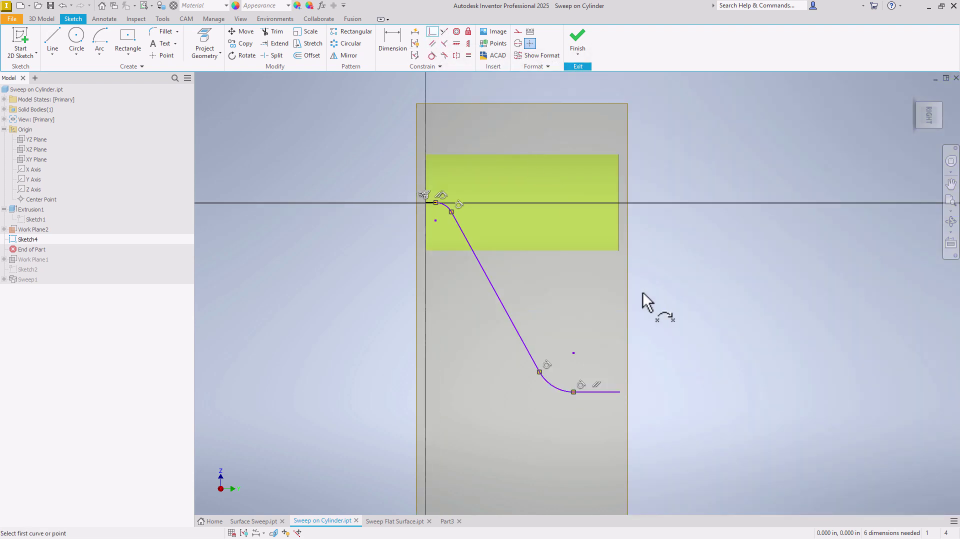
{"action": "left_click", "coordinate": [621, 393]}
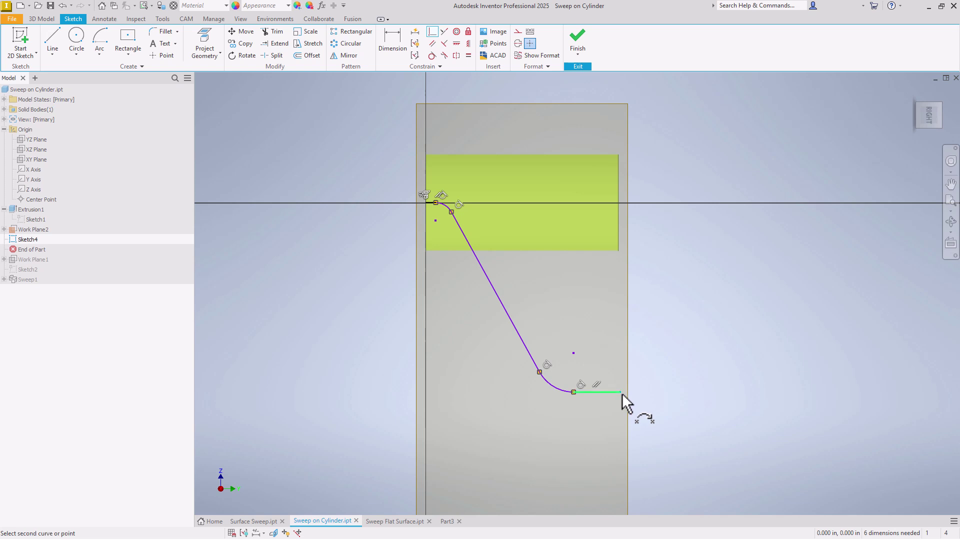
{"action": "left_click", "coordinate": [622, 233]}
{"action": "right_click", "coordinate": [674, 236]}
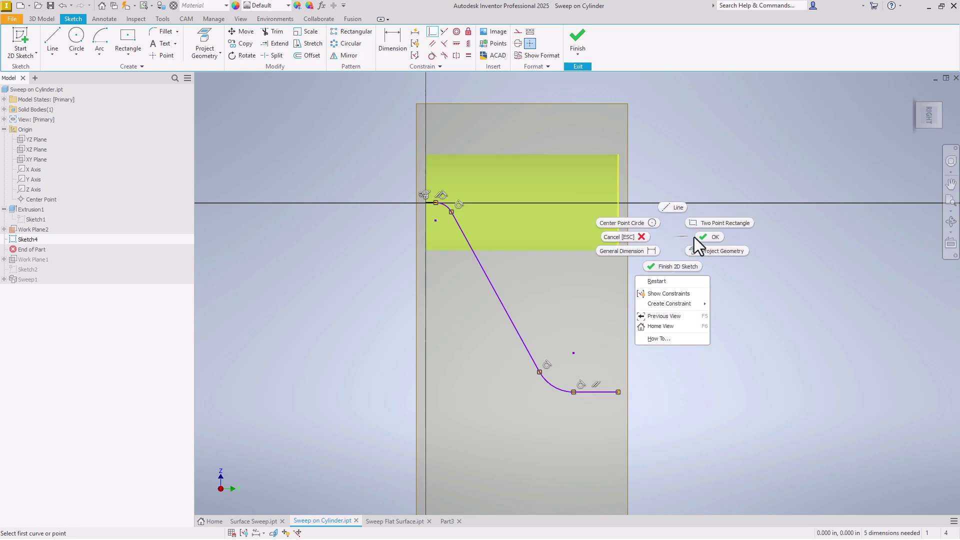
{"action": "left_click", "coordinate": [703, 236]}
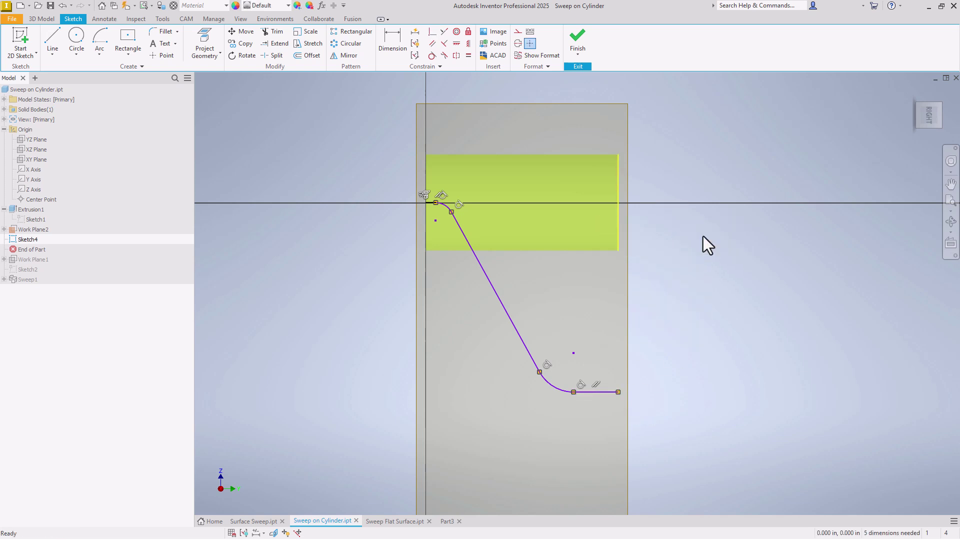
Dimension the first and last horizontal lines of the path to 0.25 in each.
{"action": "left_click", "coordinate": [393, 40]}
{"action": "scroll", "coordinate": [437, 197], "scroll_direction": "up", "scroll_amount": 5}
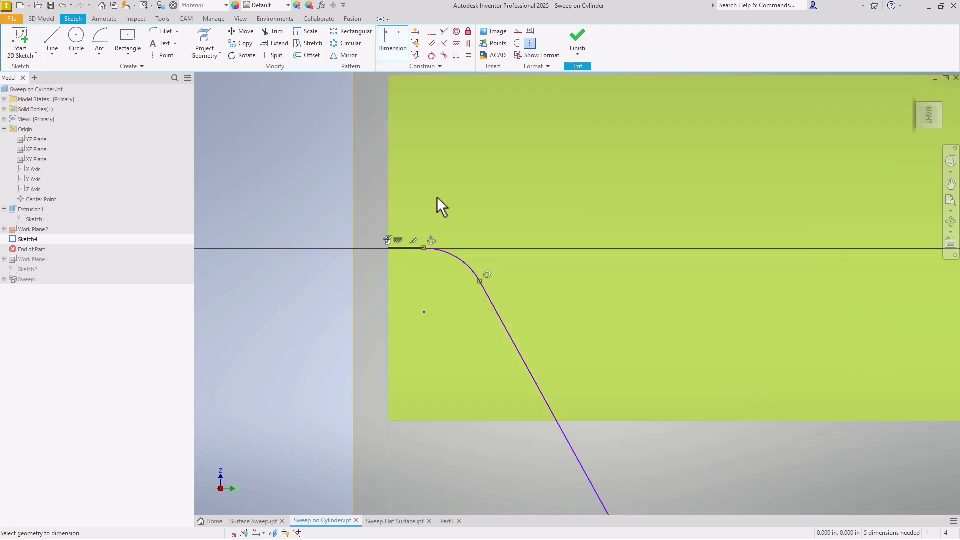
{"action": "left_click", "coordinate": [401, 248]}
{"action": "left_click", "coordinate": [413, 183]}
{"action": "type", "text": ".25"}
{"action": "key", "text": "Return"}
{"action": "scroll", "coordinate": [350, 142], "scroll_direction": "down", "scroll_amount": 4}
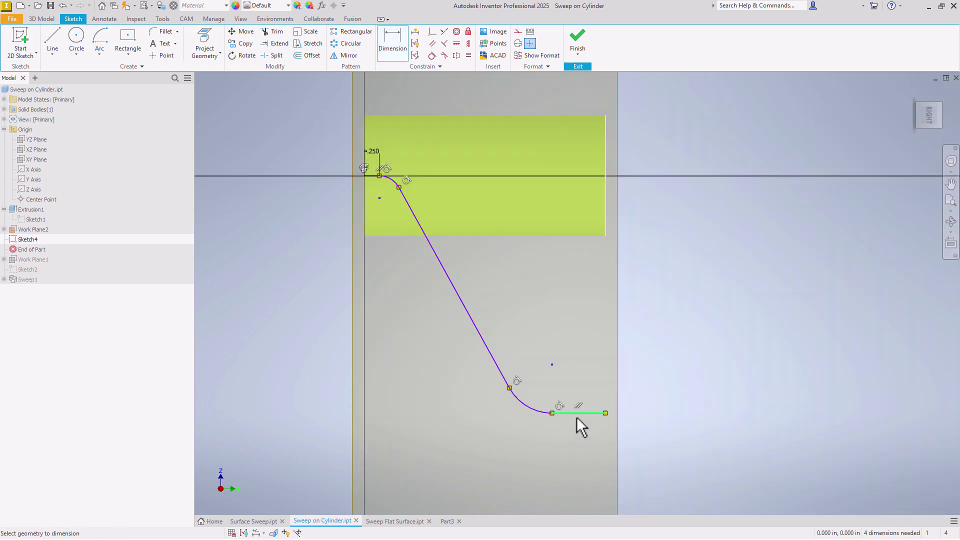
{"action": "left_click", "coordinate": [573, 413]}
{"action": "left_click", "coordinate": [576, 438]}
{"action": "type", "text": ".250"}
{"action": "key", "text": "Return"}
Dimension both tangent arcs of the path with a radius of 0.5 in.
{"action": "scroll", "coordinate": [383, 166], "scroll_direction": "up", "scroll_amount": 5}
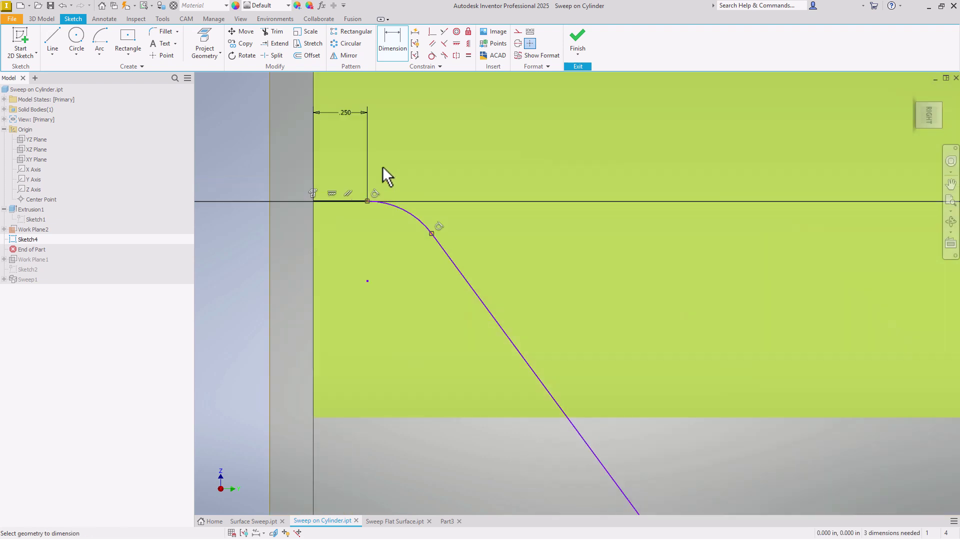
{"action": "left_click", "coordinate": [418, 220]}
{"action": "left_click", "coordinate": [443, 142]}
{"action": "type", "text": ".500"}
{"action": "key", "text": "Return"}
{"action": "scroll", "coordinate": [435, 142], "scroll_direction": "down", "scroll_amount": 4}
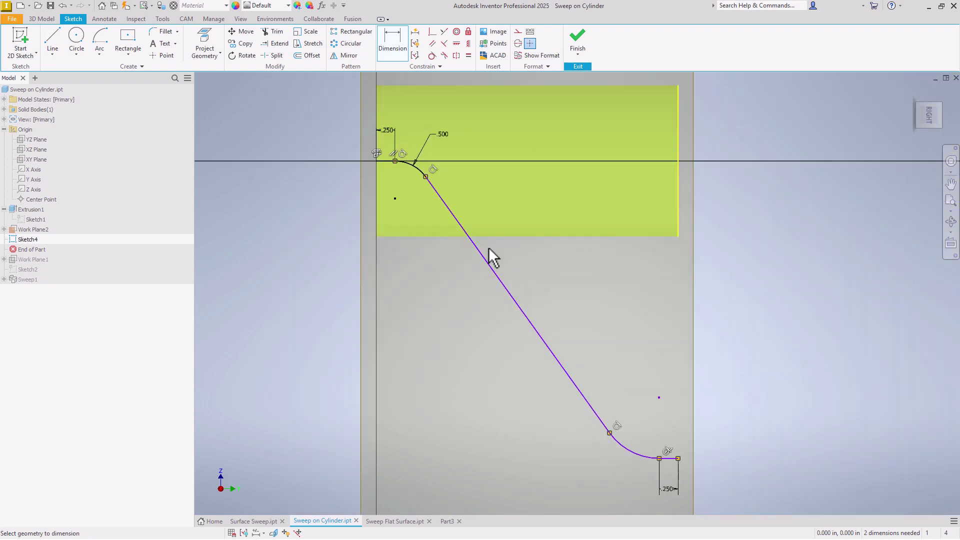
{"action": "left_click", "coordinate": [652, 455]}
{"action": "left_click", "coordinate": [628, 489]}
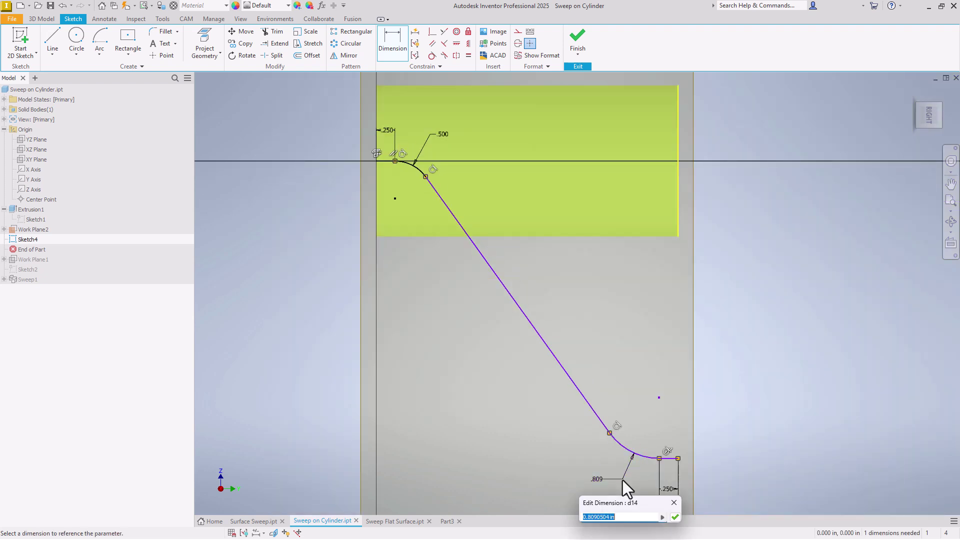
{"action": "type", "text": ".5"}
{"action": "key", "text": "Return"}
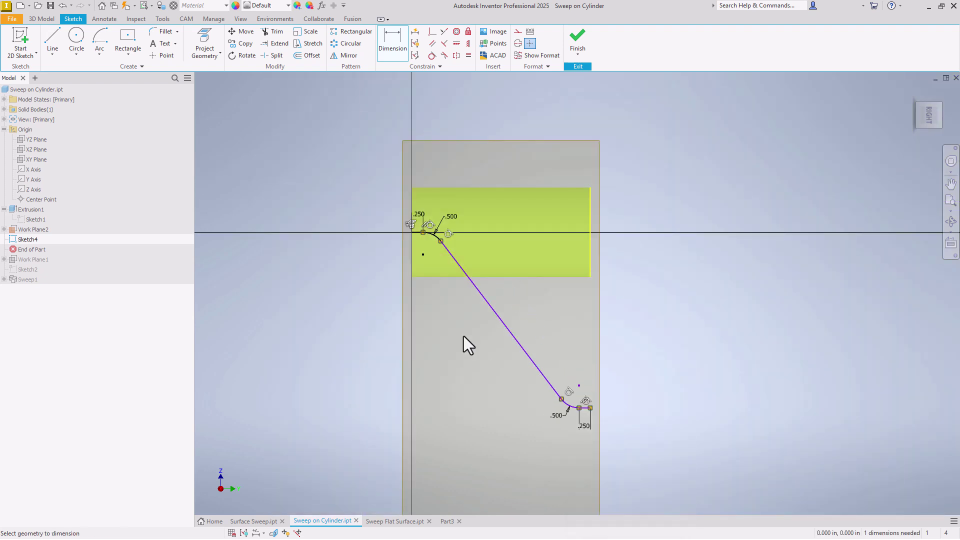
{"action": "key", "text": "Escape"}
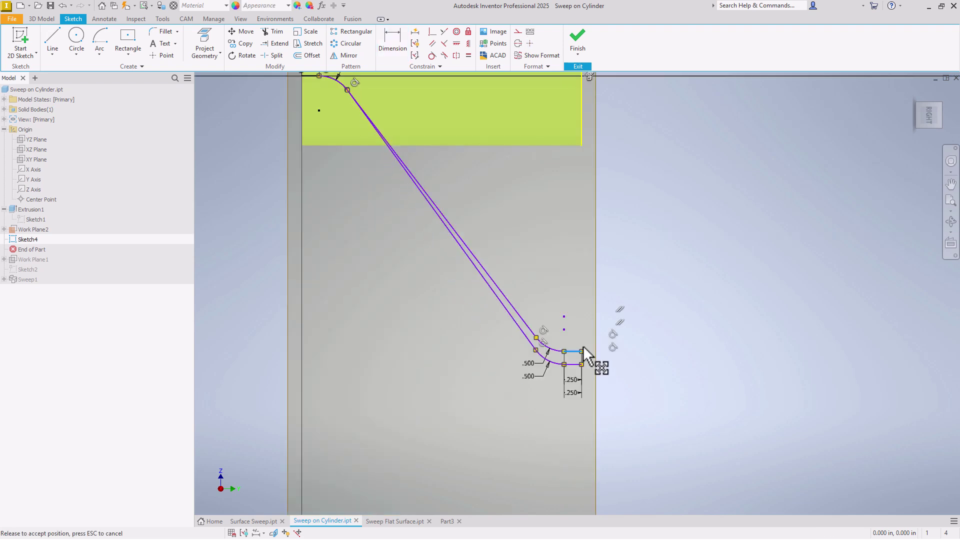
Move the path's last horizontal line farther from the first one, stretching the diagonal line.
{"action": "mouse_move", "coordinate": [583, 348]}
{"action": "left_mouse_down"}
{"action": "mouse_move", "coordinate": [569, 266]}
{"action": "mouse_move", "coordinate": [547, 536]}
{"action": "mouse_move", "coordinate": [555, 234]}
{"action": "mouse_move", "coordinate": [543, 463]}
{"action": "mouse_move", "coordinate": [523, 458]}
{"action": "mouse_move", "coordinate": [525, 481]}
{"action": "left_mouse_up"}
{"action": "scroll", "coordinate": [493, 181], "scroll_direction": "down", "scroll_amount": 2}
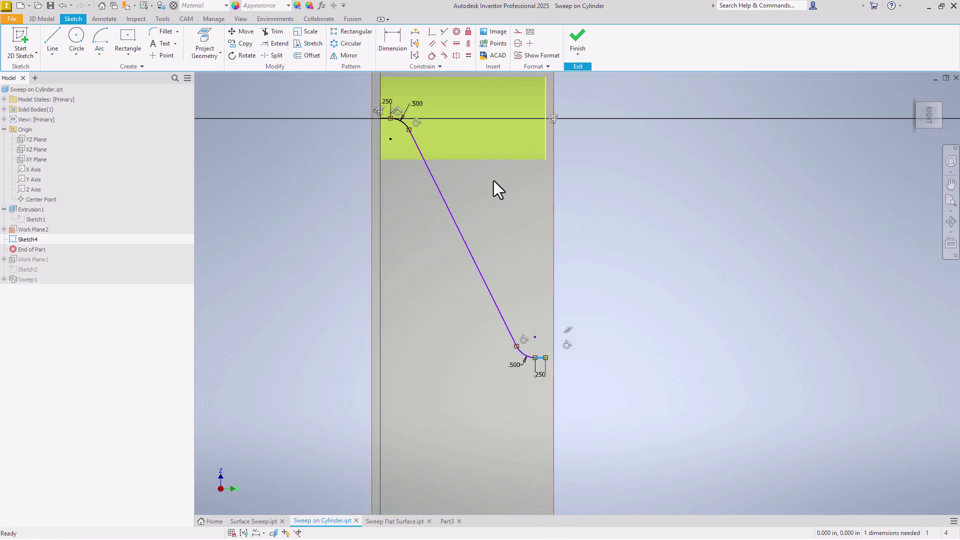
{"action": "left_click_drag", "start_coordinate": [543, 359], "coordinate": [543, 383]}
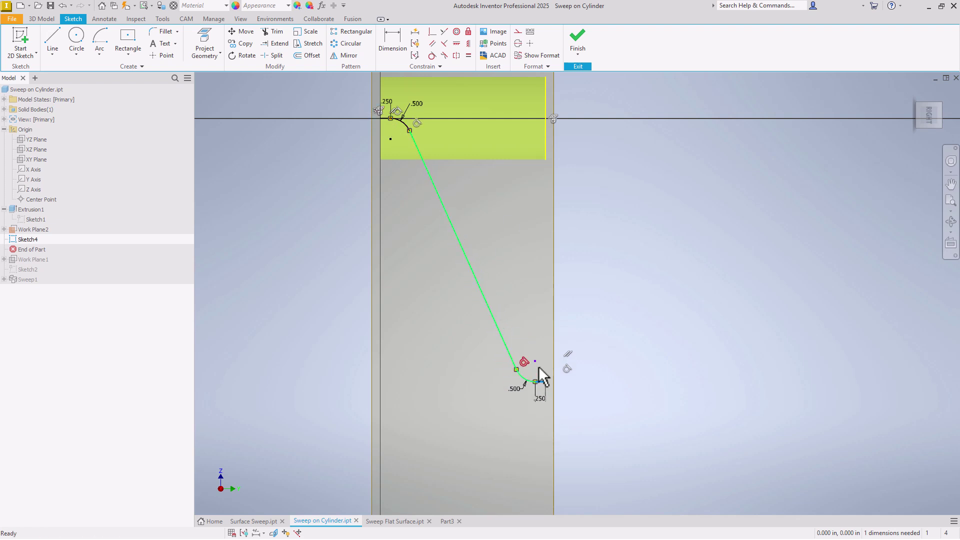
Dimension the distance between the first and last horizontal lines as 9 in and finish the sketch.
{"action": "left_click", "coordinate": [395, 36]}
{"action": "scroll", "coordinate": [388, 111], "scroll_direction": "up", "scroll_amount": 3}
{"action": "left_click", "coordinate": [391, 119]}
{"action": "left_click", "coordinate": [389, 116]}
{"action": "scroll", "coordinate": [385, 109], "scroll_direction": "down", "scroll_amount": 4}
{"action": "scroll", "coordinate": [510, 305], "scroll_direction": "up", "scroll_amount": 5}
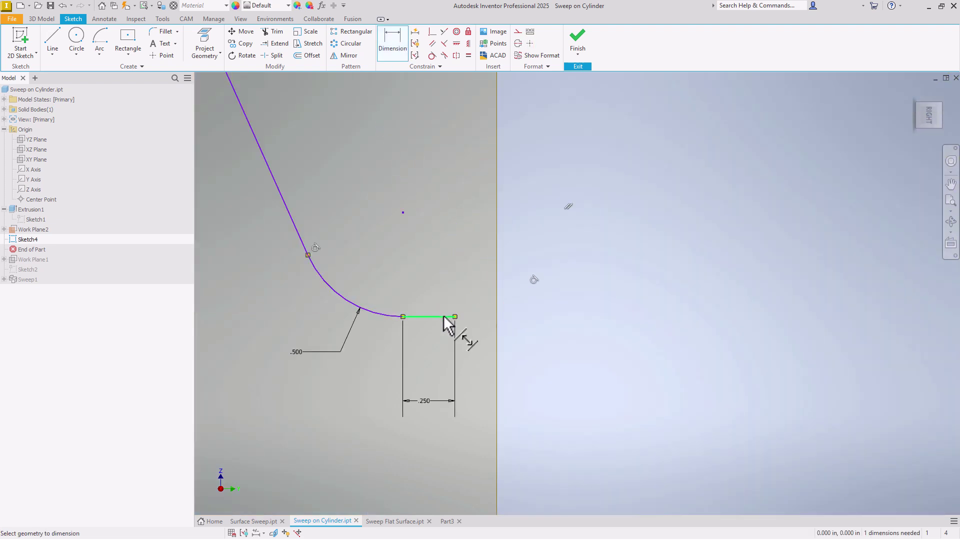
{"action": "left_click", "coordinate": [446, 317]}
{"action": "scroll", "coordinate": [500, 325], "scroll_direction": "down", "scroll_amount": 5}
{"action": "left_click", "coordinate": [552, 279]}
{"action": "type", "text": "9"}
{"action": "key", "text": "Return"}
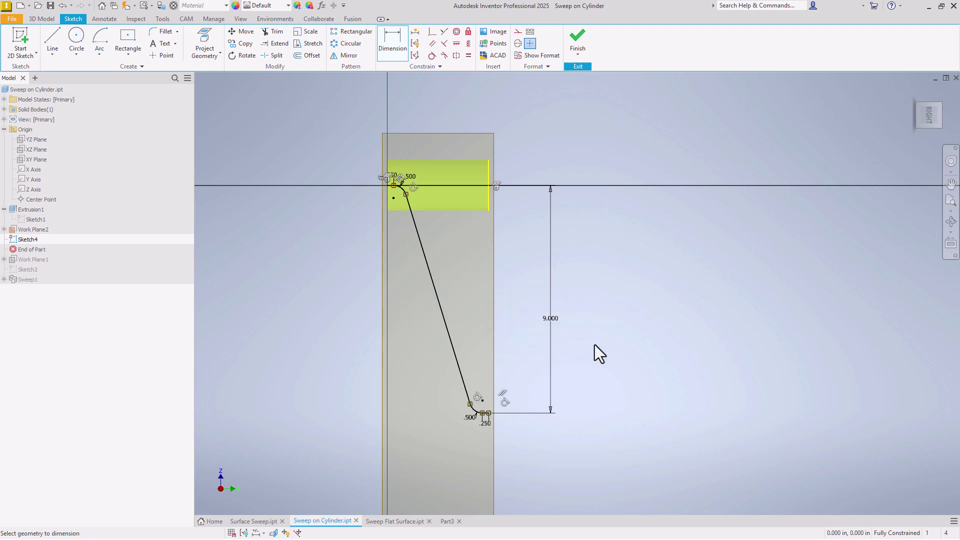
{"action": "mouse_move", "coordinate": [595, 344]}
{"action": "middle_mouse_down", "text": "shift"}
{"action": "mouse_move", "coordinate": [578, 360]}
{"action": "mouse_move", "coordinate": [602, 286]}
{"action": "mouse_move", "coordinate": [578, 300]}
{"action": "mouse_move", "coordinate": [814, 257]}
{"action": "mouse_move", "coordinate": [774, 178]}
{"action": "middle_mouse_up", "text": "shift"}
{"action": "left_click", "coordinate": [586, 34]}
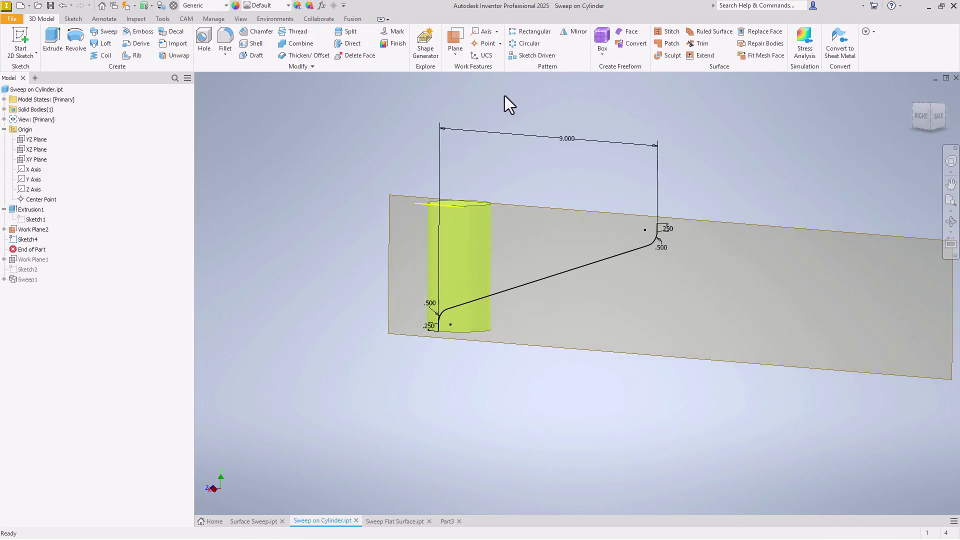
Start a 3D sketch and pick the cylinder's side face as the target of Project to Surface.
{"action": "left_click", "coordinate": [22, 52]}
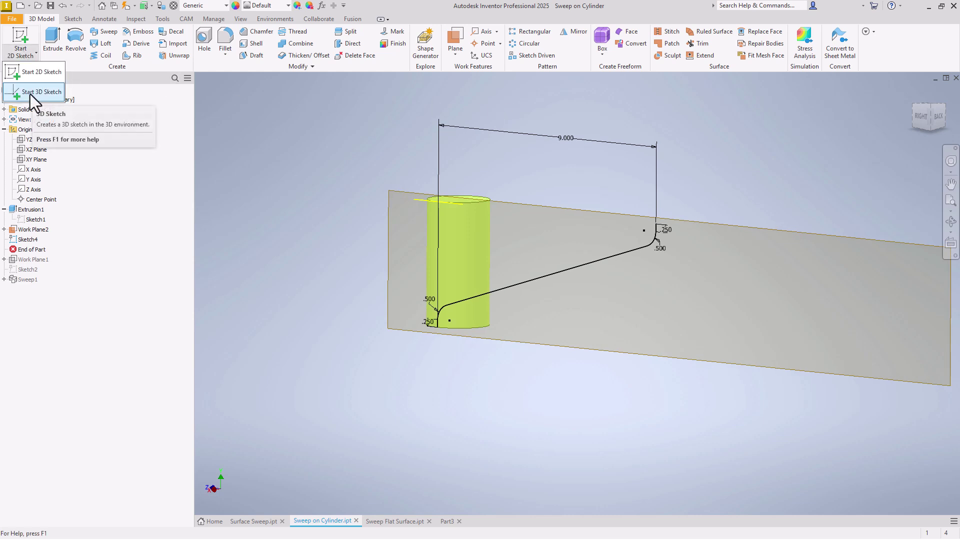
{"action": "left_click", "coordinate": [30, 93]}
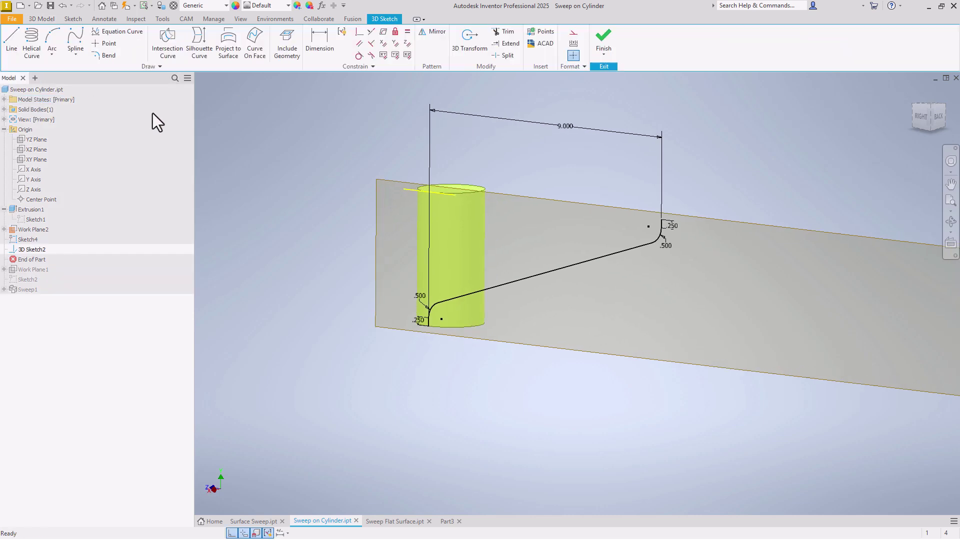
{"action": "left_click", "coordinate": [229, 44]}
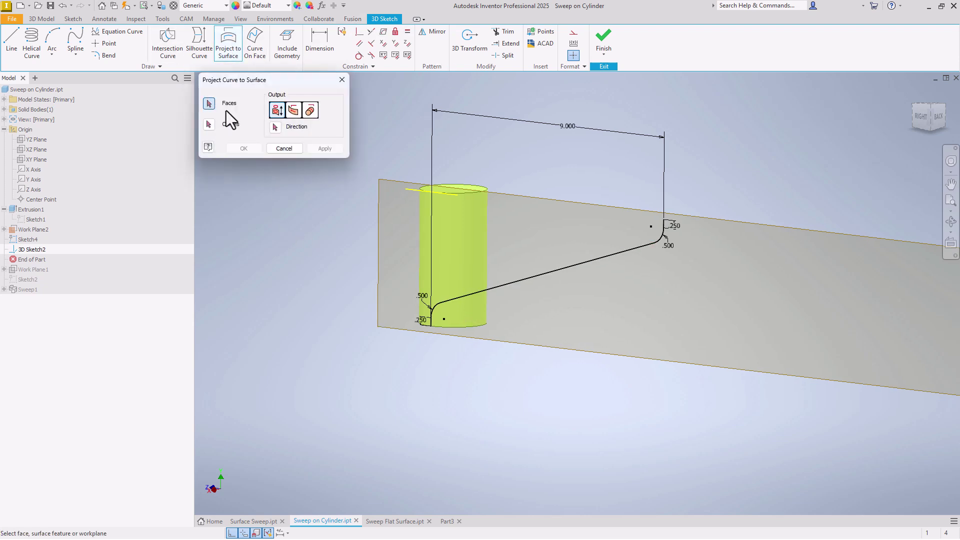
{"action": "left_click", "coordinate": [460, 254]}
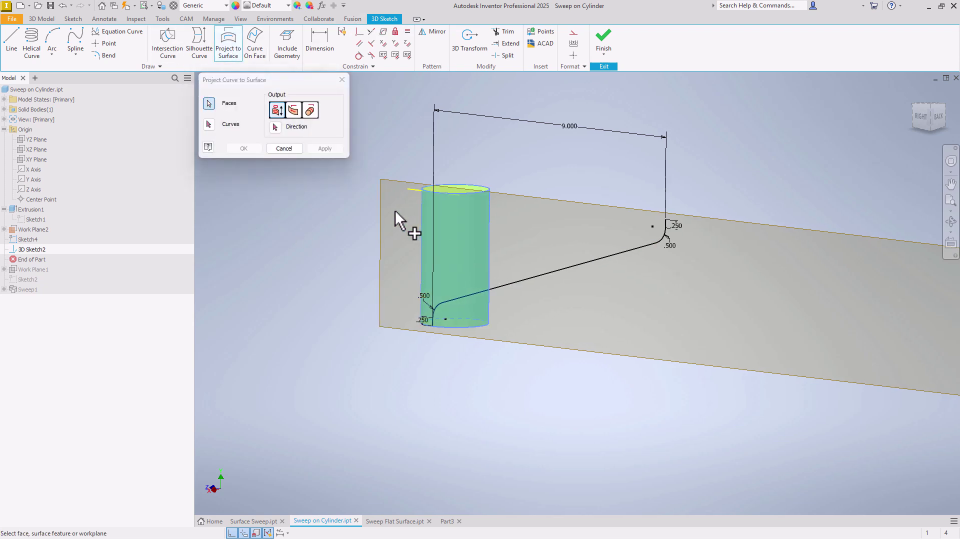
{"action": "left_click", "coordinate": [209, 125]}
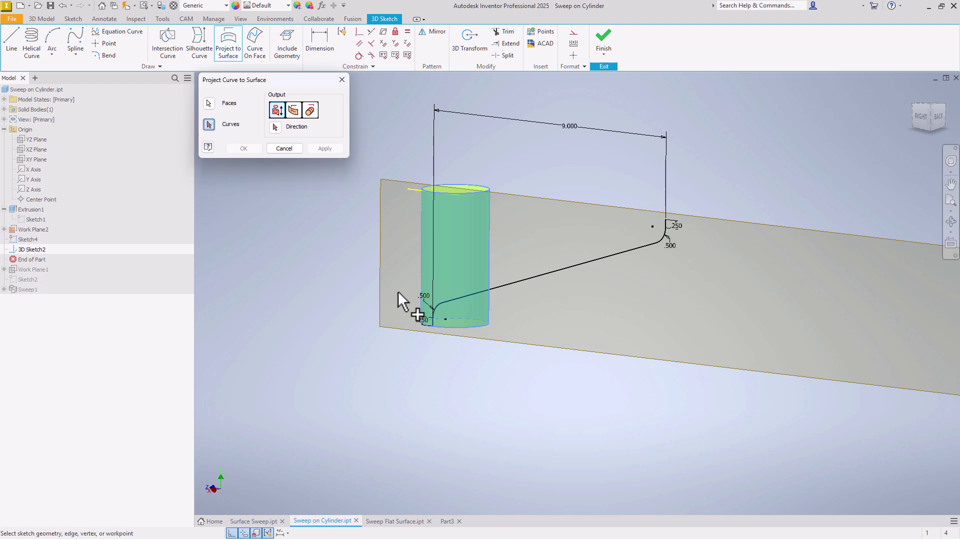
Select all five path segments, both end lines, both arcs and the diagonal, as the curves to project.
{"action": "scroll", "coordinate": [450, 342], "scroll_direction": "up", "scroll_amount": 5}
{"action": "left_click", "coordinate": [414, 289]}
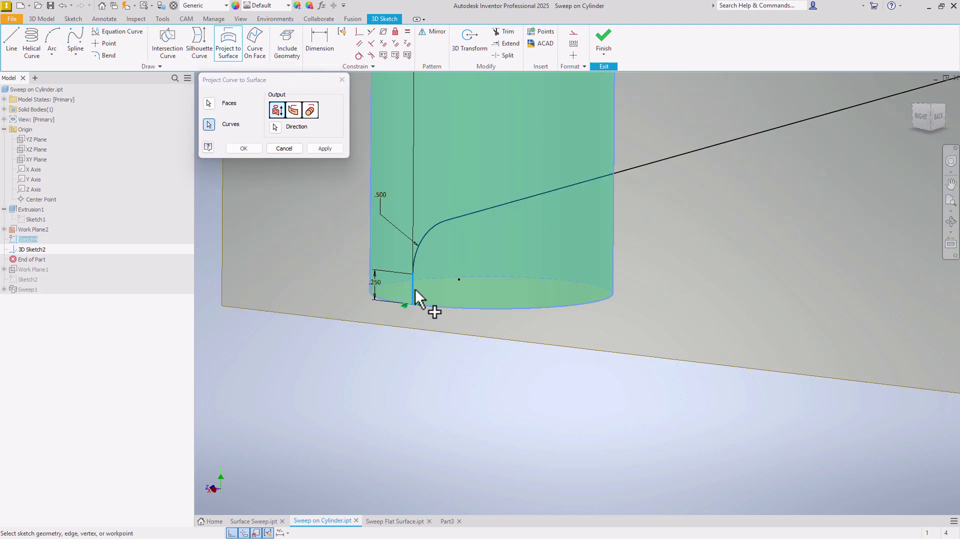
{"action": "left_click", "coordinate": [430, 232]}
{"action": "left_click", "coordinate": [470, 214]}
{"action": "scroll", "coordinate": [663, 284], "scroll_direction": "down", "scroll_amount": 3}
{"action": "scroll", "coordinate": [757, 188], "scroll_direction": "up", "scroll_amount": 3}
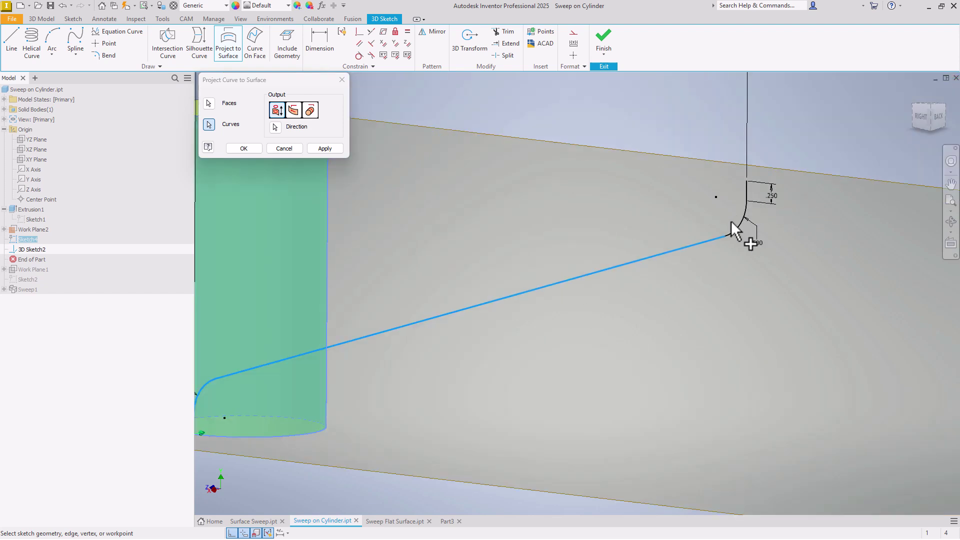
{"action": "left_click", "coordinate": [736, 226]}
{"action": "left_click", "coordinate": [748, 190]}
{"action": "scroll", "coordinate": [766, 118], "scroll_direction": "down", "scroll_amount": 3}
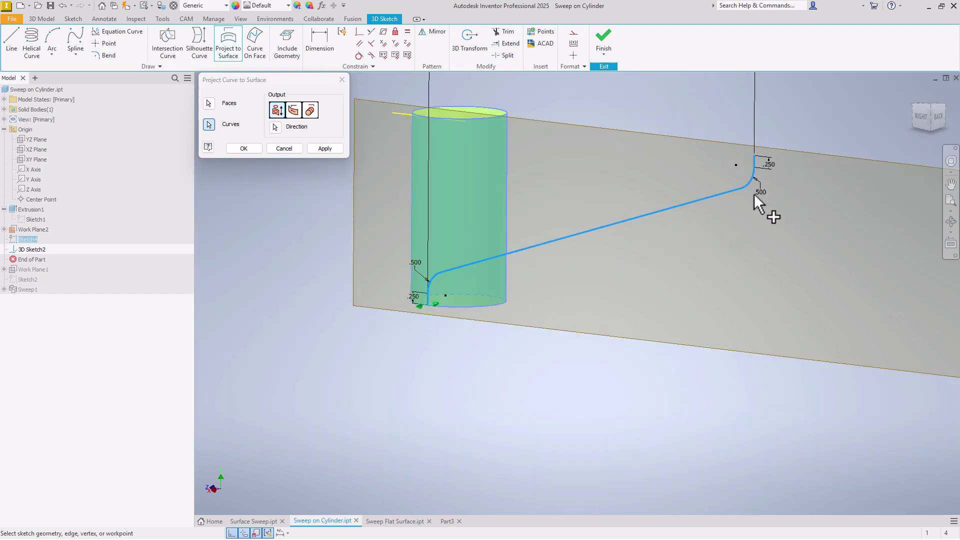
Apply the projection with the wrap-to-surface output and finish the 3D sketch.
{"action": "left_click", "coordinate": [310, 110]}
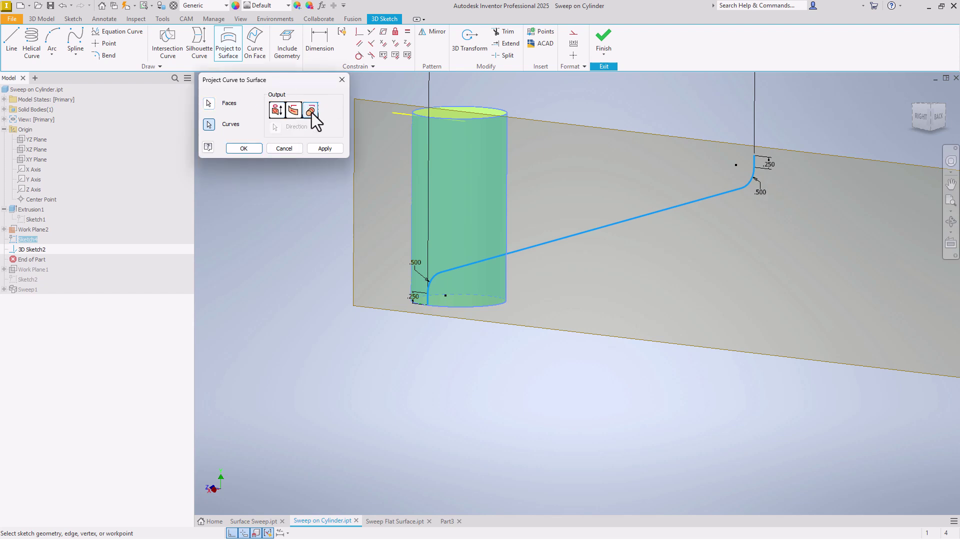
{"action": "left_click", "coordinate": [323, 148]}
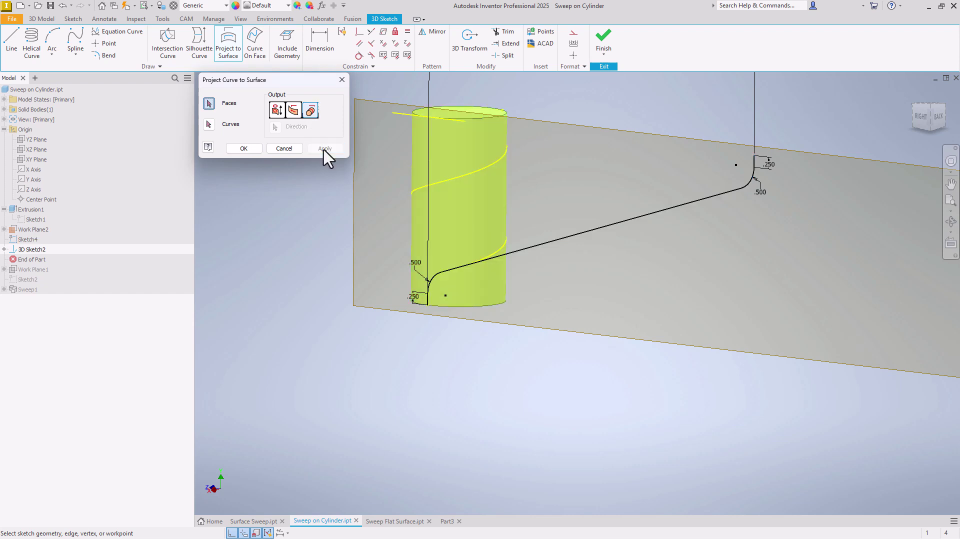
{"action": "left_click", "coordinate": [284, 148]}
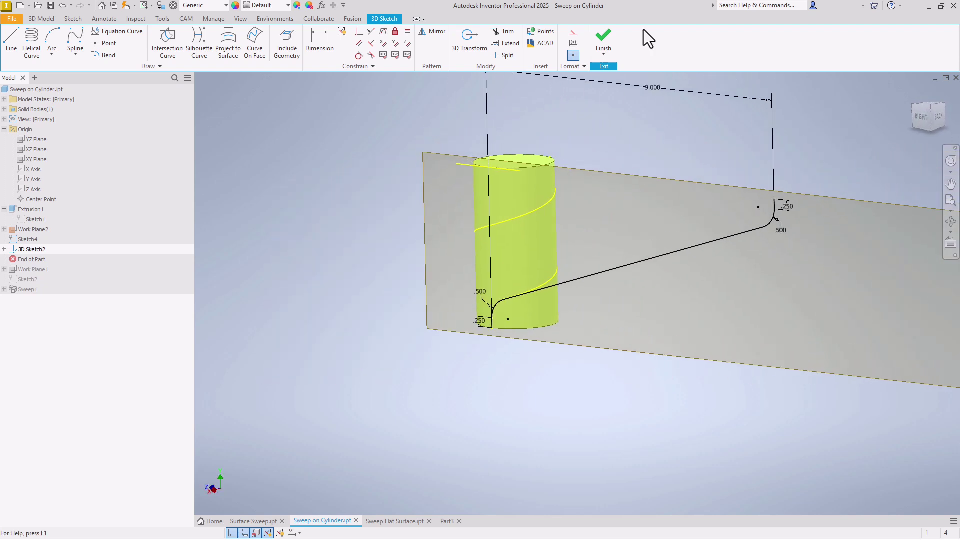
{"action": "left_click", "coordinate": [603, 39]}
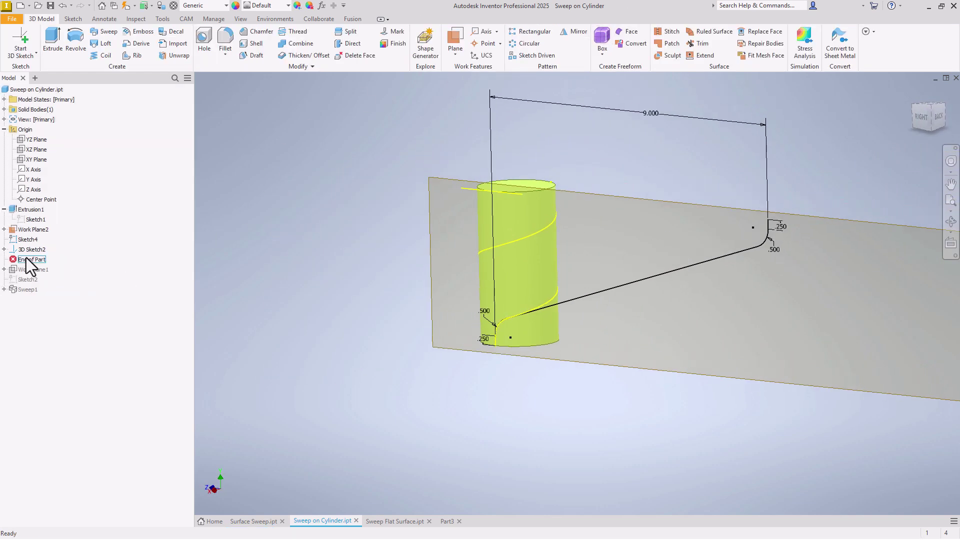
Hide Work Plane2 and the flat path sketch Sketch4.
{"action": "right_click", "coordinate": [31, 231]}
{"action": "left_click", "coordinate": [63, 314]}
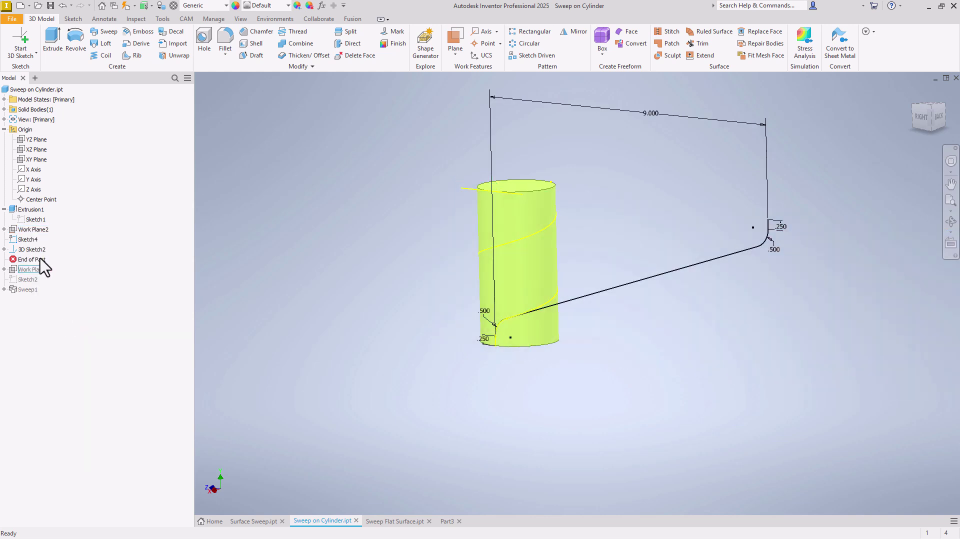
{"action": "right_click", "coordinate": [30, 240]}
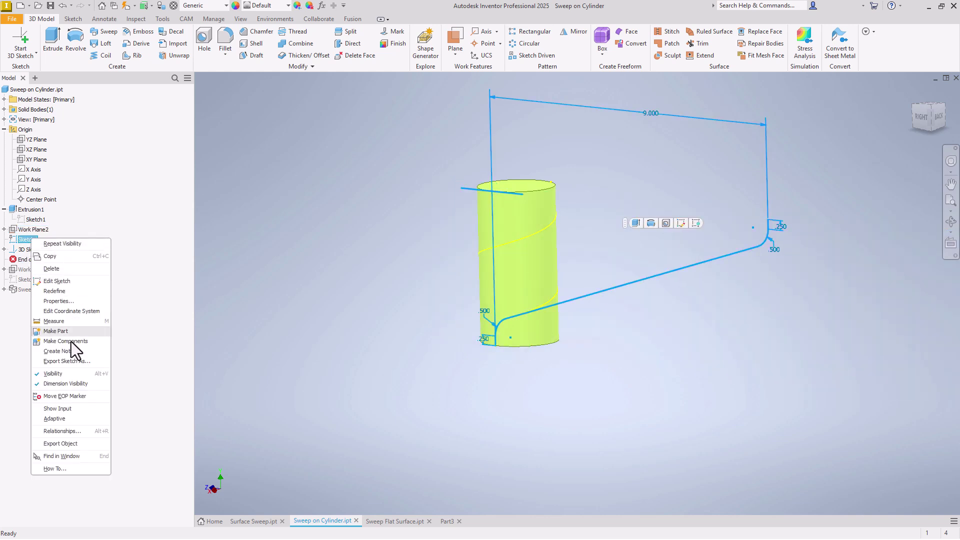
{"action": "left_click", "coordinate": [65, 373]}
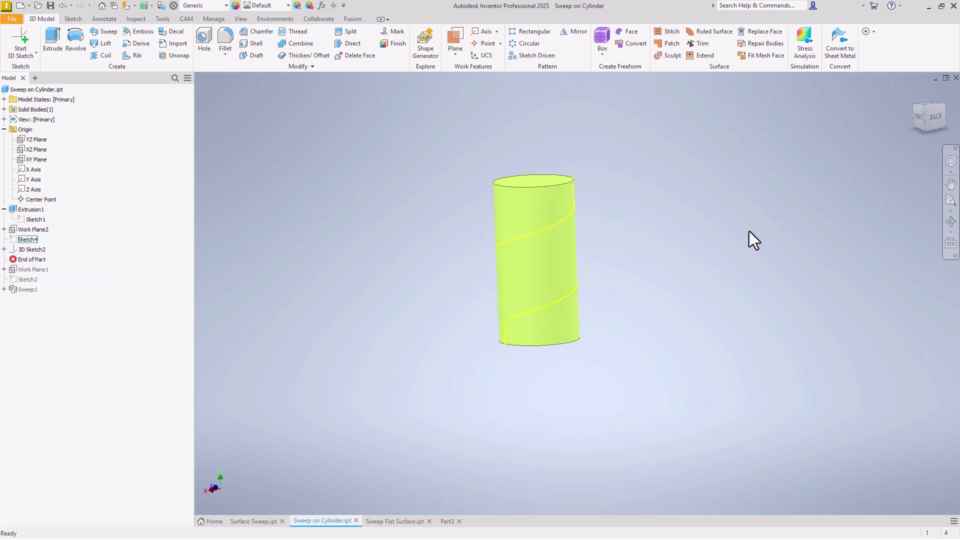
Start a new sketch on the cylinder's bottom face and project the face's circular edge into it.
{"action": "mouse_move", "coordinate": [749, 231]}
{"action": "middle_mouse_down", "text": "shift"}
{"action": "mouse_move", "coordinate": [622, 275]}
{"action": "mouse_move", "coordinate": [533, 232]}
{"action": "mouse_move", "coordinate": [564, 233]}
{"action": "mouse_move", "coordinate": [653, 202]}
{"action": "mouse_move", "coordinate": [610, 296]}
{"action": "middle_mouse_up", "text": "shift"}
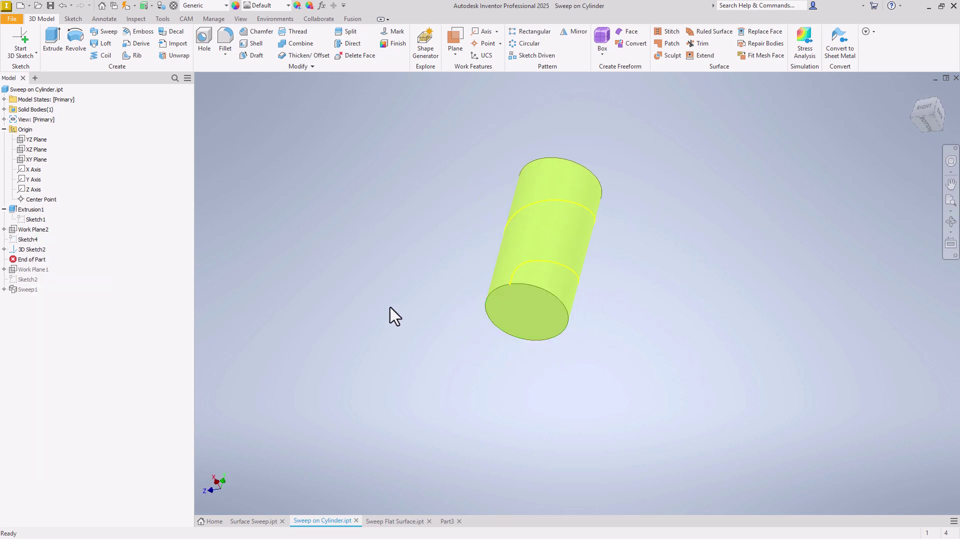
{"action": "right_click", "coordinate": [516, 311]}
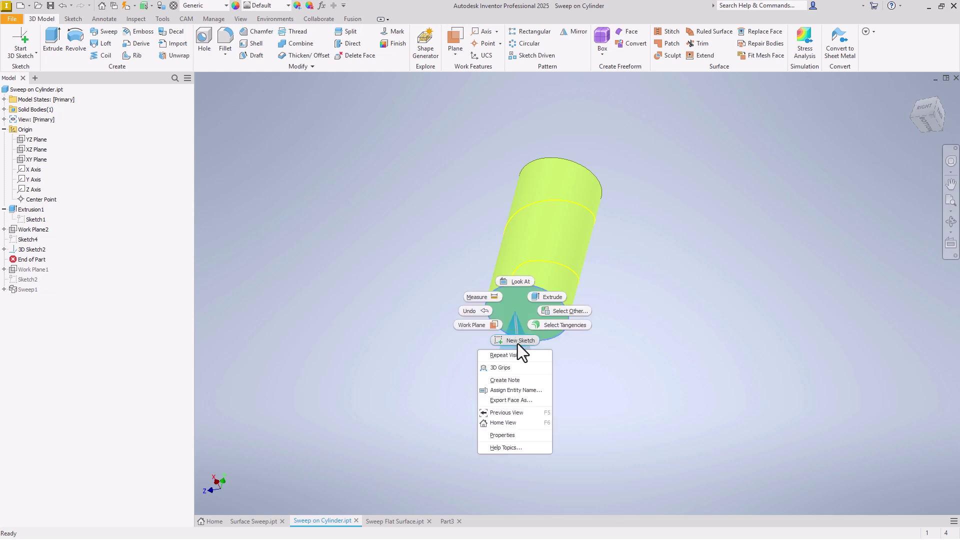
{"action": "left_click", "coordinate": [518, 342]}
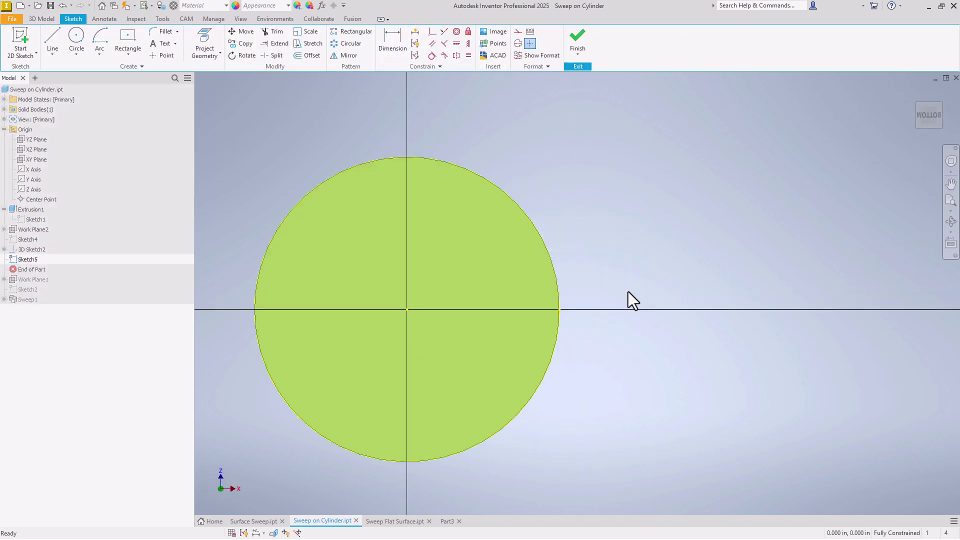
{"action": "middle_click_drag", "start_coordinate": [628, 292], "coordinate": [584, 295], "text": "shift"}
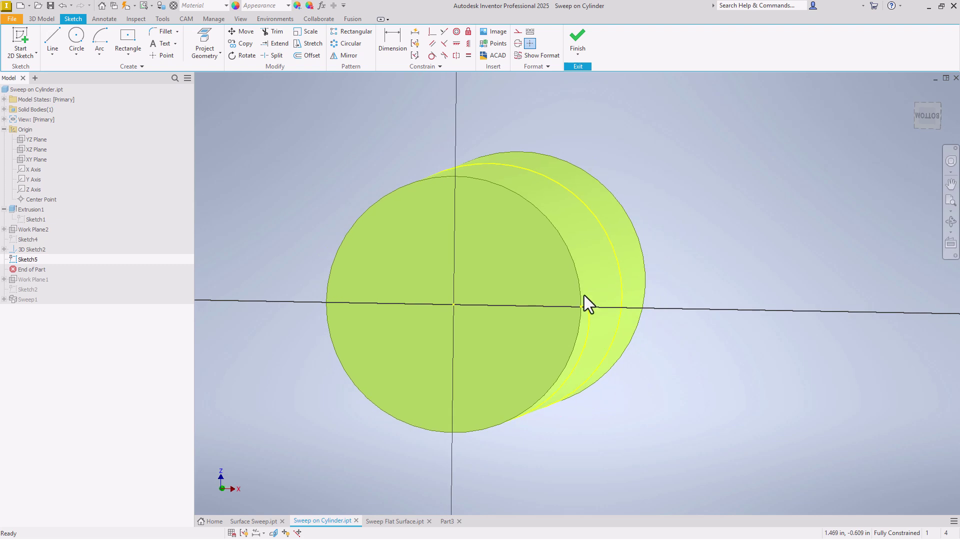
{"action": "left_click", "coordinate": [205, 44]}
{"action": "middle_click_drag", "start_coordinate": [380, 190], "coordinate": [482, 263], "text": "shift"}
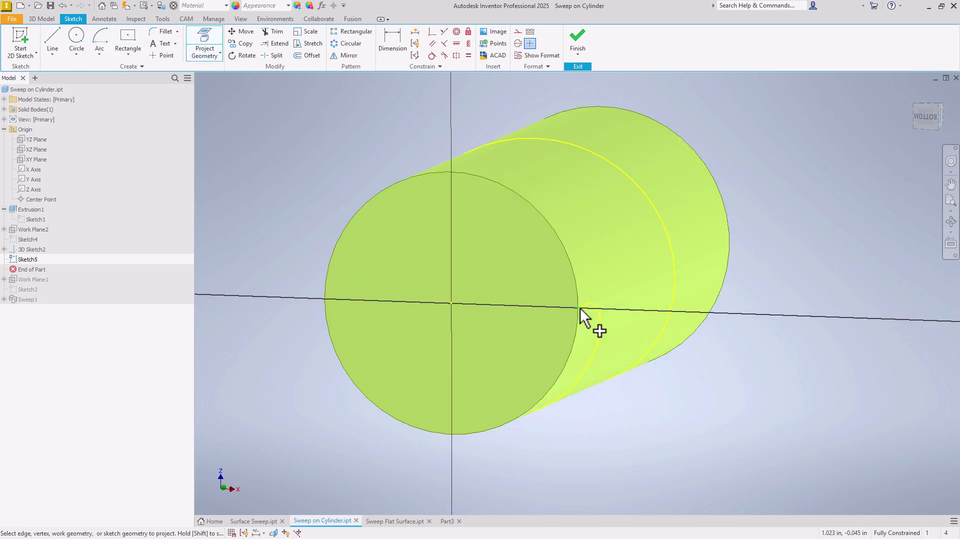
Draw a 0.375 in diameter circle centred on the wrapped path's endpoint at the bottom edge and finish the sketch.
{"action": "left_click", "coordinate": [75, 39]}
{"action": "left_click", "coordinate": [578, 307]}
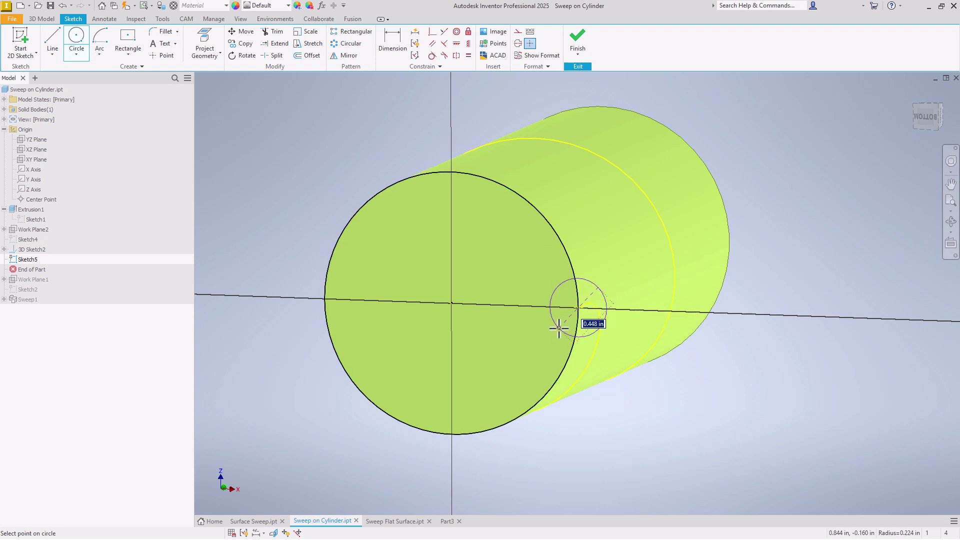
{"action": "type", "text": ".375"}
{"action": "key", "text": "Return"}
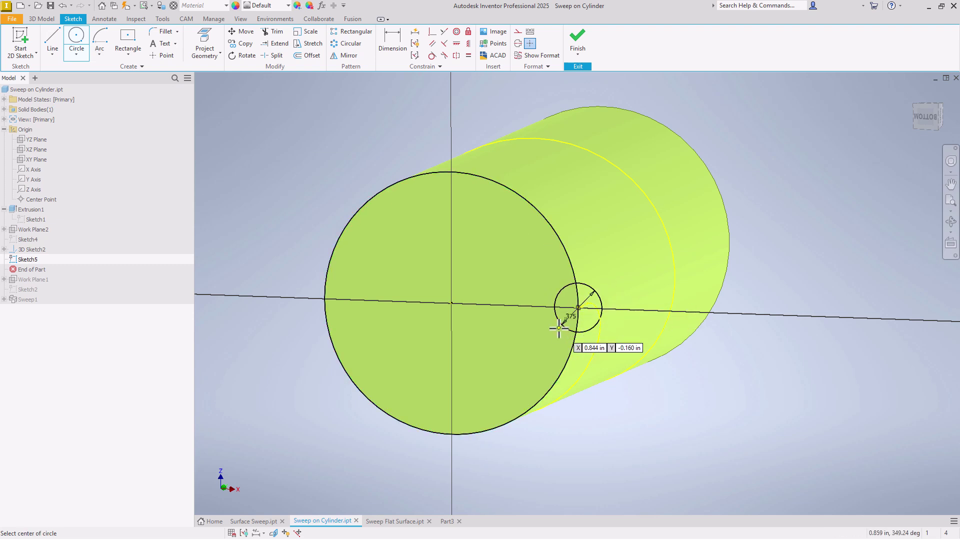
{"action": "middle_click_drag", "start_coordinate": [559, 328], "coordinate": [594, 185], "text": "shift"}
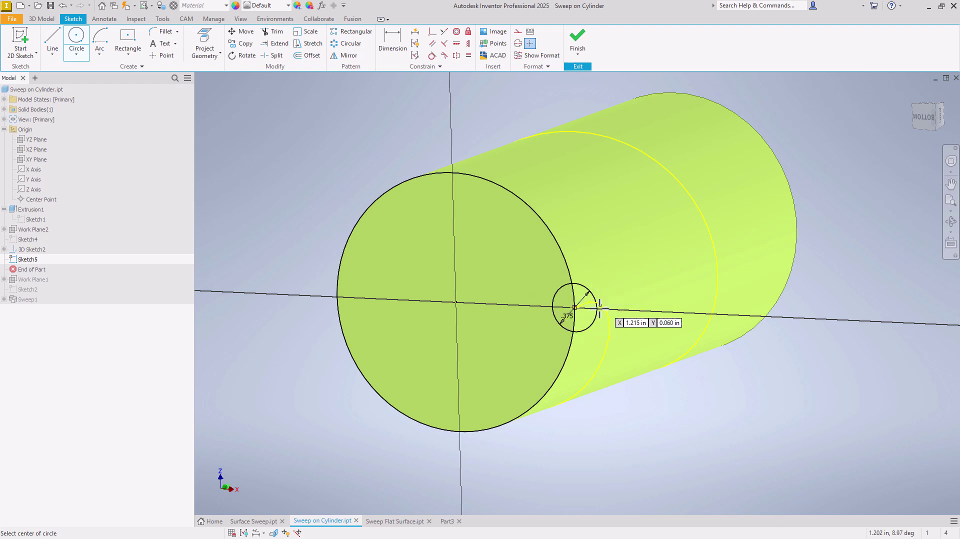
{"action": "left_click", "coordinate": [577, 40]}
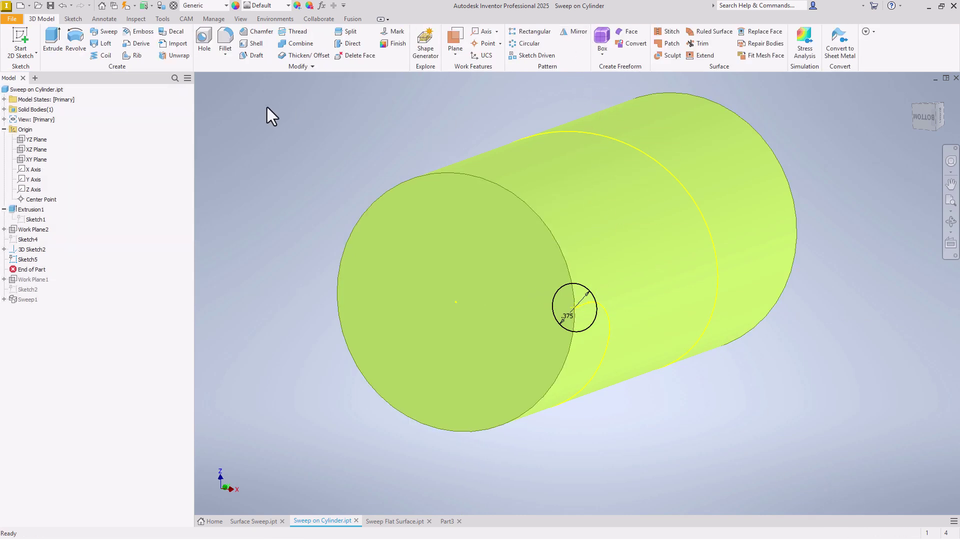
Sweep the 0.375 in circle along the wrapped 3D sketch path as a cut through the cylinder.
{"action": "left_click", "coordinate": [106, 32]}
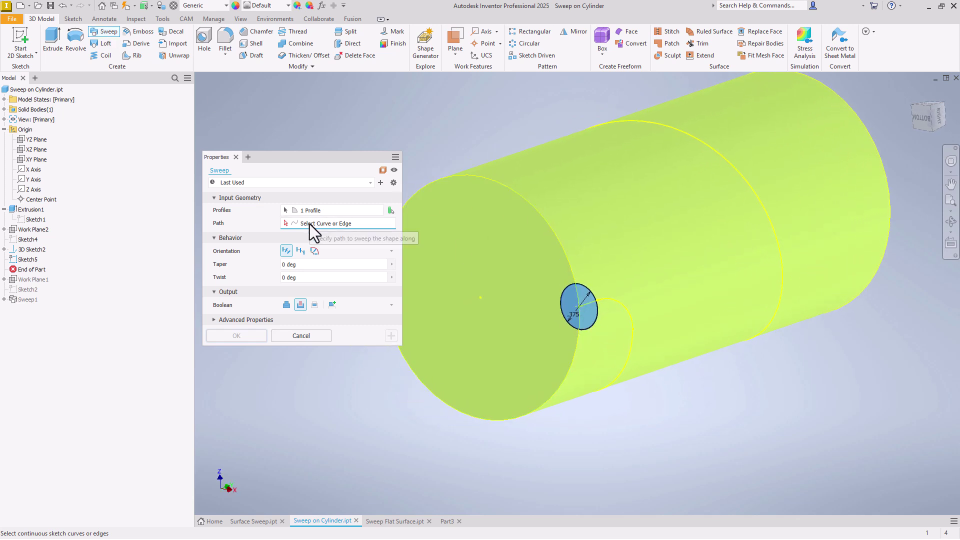
{"action": "left_click", "coordinate": [600, 295]}
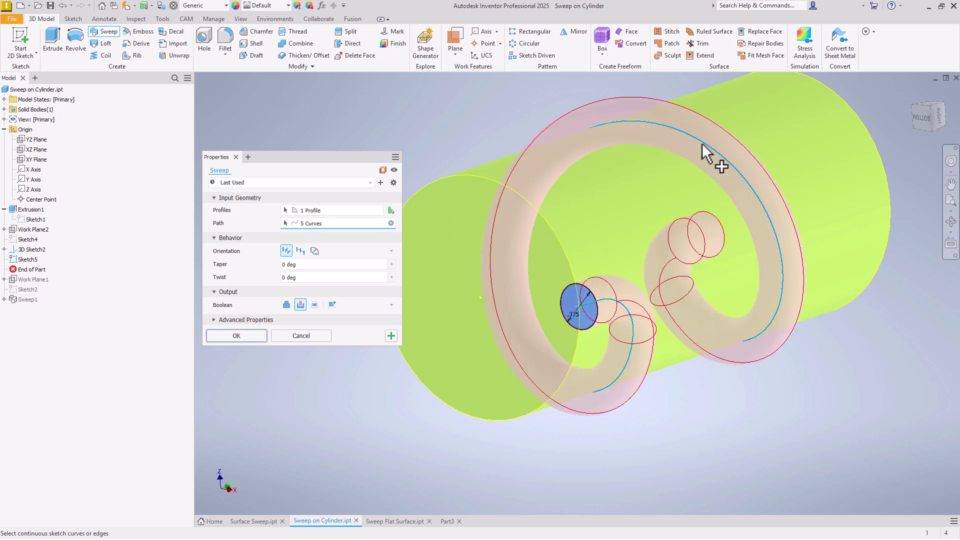
{"action": "left_click", "coordinate": [300, 305]}
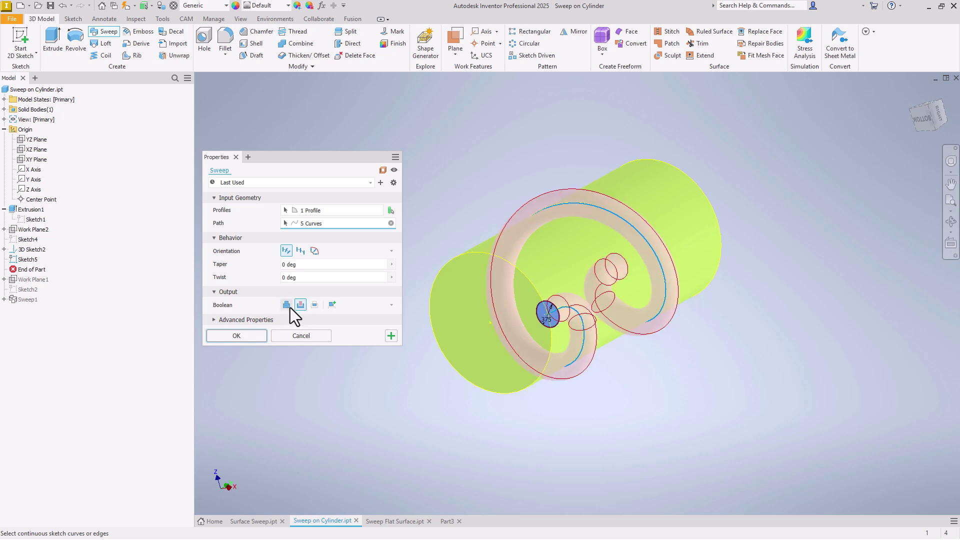
{"action": "left_click", "coordinate": [245, 334]}
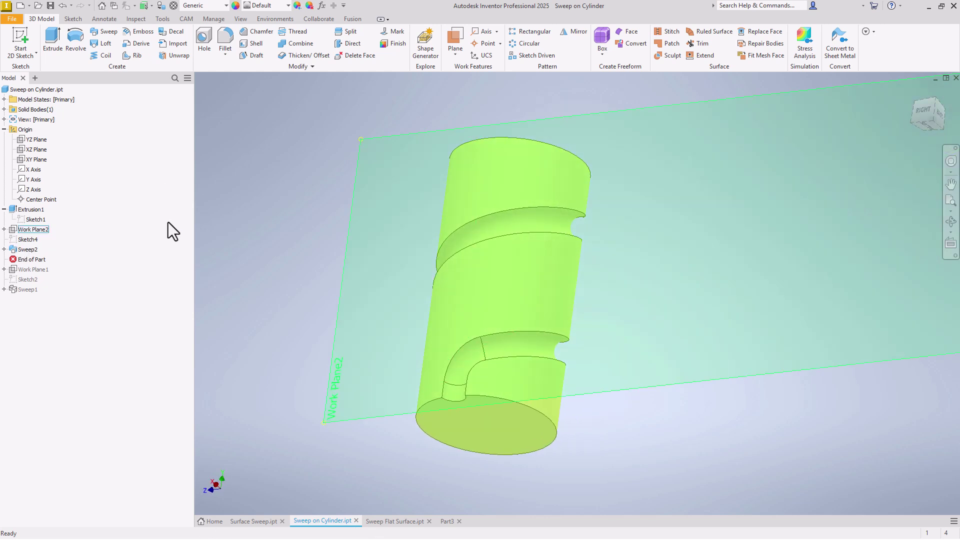
Edit the flat path sketch Sketch4, set the distance between its two end lines to 15 in, and finish the sketch.
{"action": "left_click", "coordinate": [14, 241]}
{"action": "double_click", "coordinate": [14, 241]}
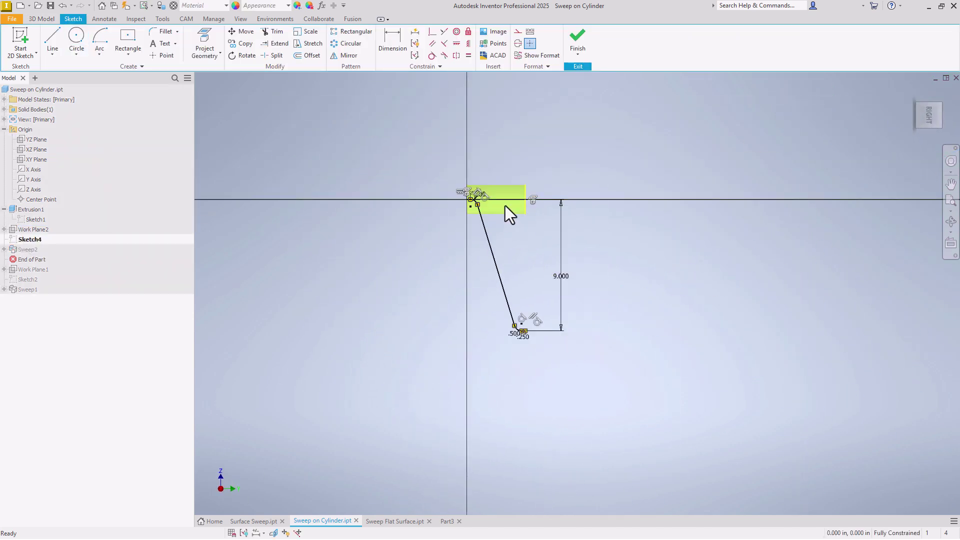
{"action": "double_click", "coordinate": [559, 277]}
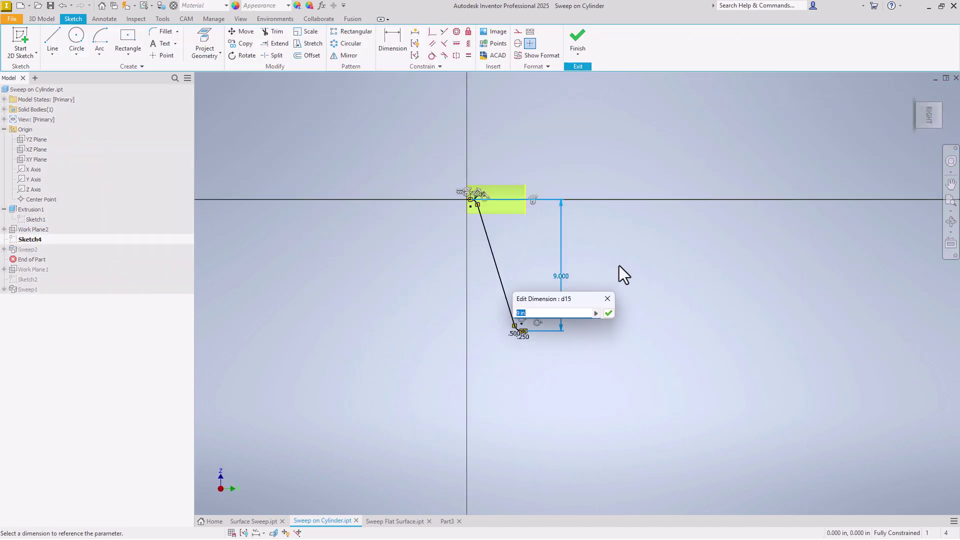
{"action": "type", "text": "15"}
{"action": "key", "text": "Return"}
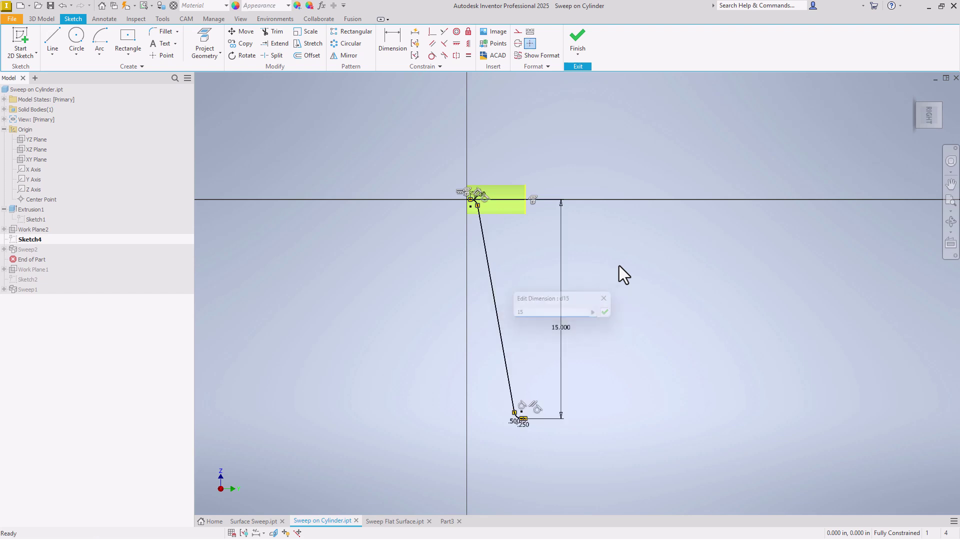
{"action": "left_click", "coordinate": [579, 41]}
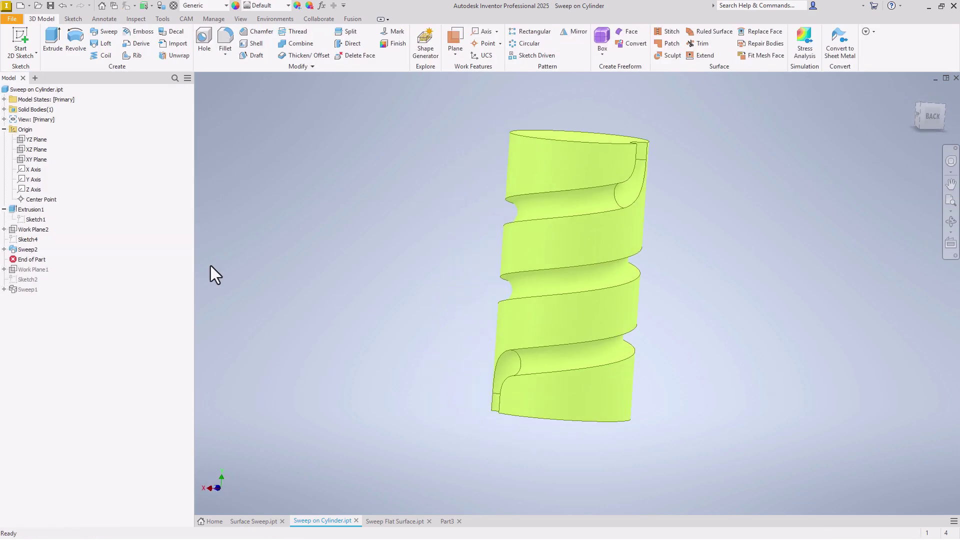
Reopen Sketch4, change the distance between the path's end lines to 21 in, and finish the sketch to update the groove.
{"action": "double_click", "coordinate": [16, 240]}
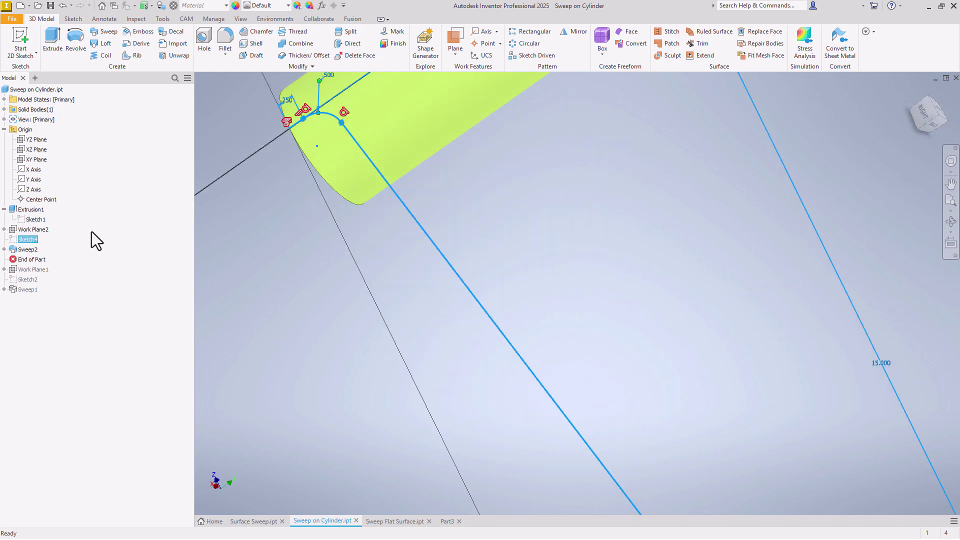
{"action": "double_click", "coordinate": [517, 281]}
{"action": "type", "text": "21"}
{"action": "key", "text": "Return"}
{"action": "left_click", "coordinate": [577, 37]}
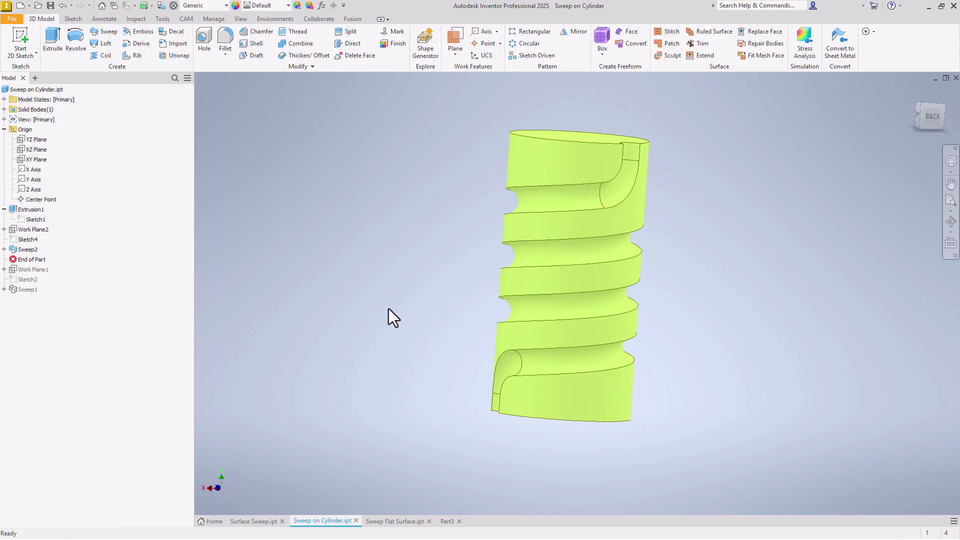
{"action": "middle_click_drag", "start_coordinate": [389, 308], "coordinate": [386, 292], "text": "shift"}
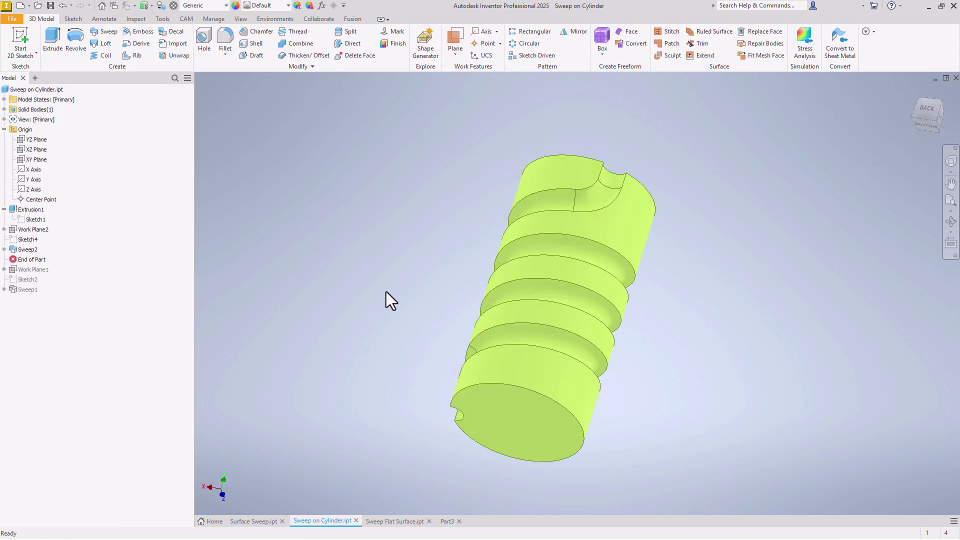